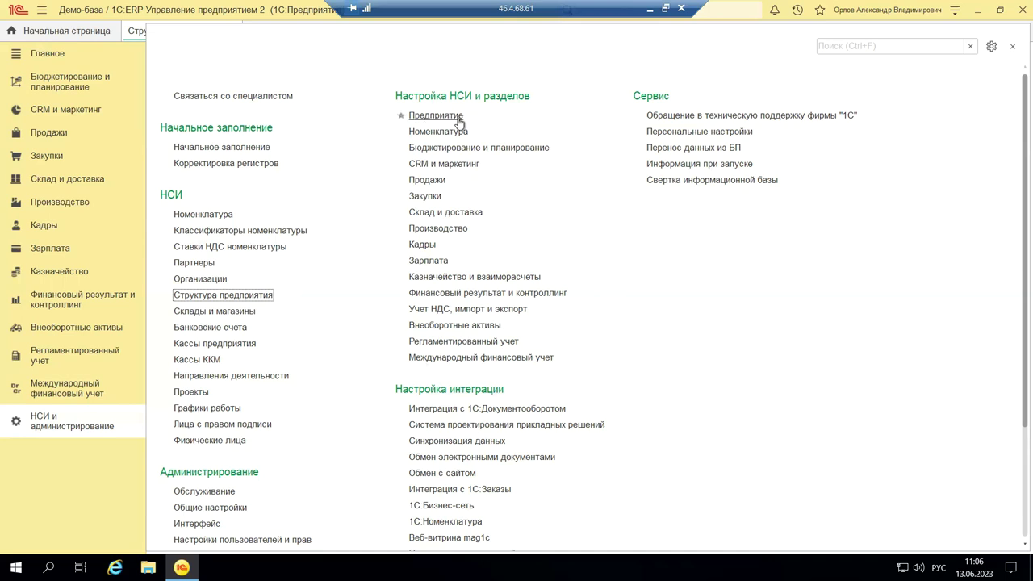
# Step: Open the organizations list (Организации) from the НСИ section of master data and administration
pyautogui.click(400, 117)
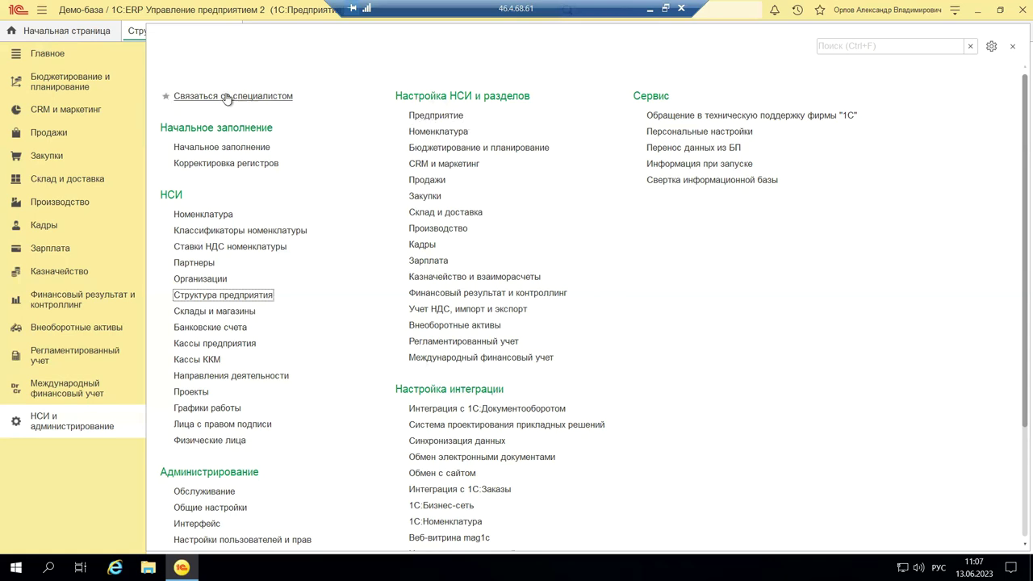
pyautogui.click(165, 96)
pyautogui.click(201, 278)
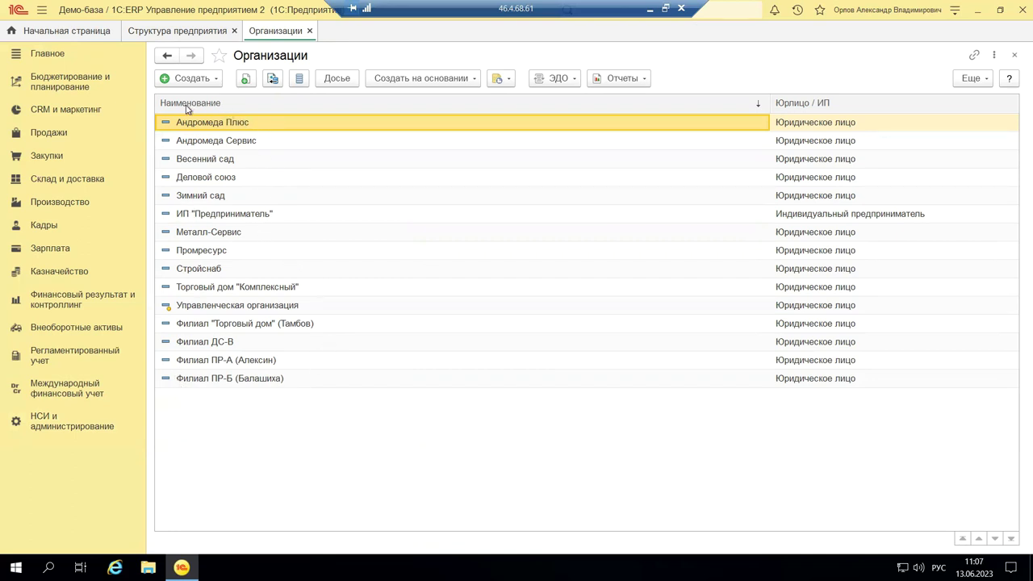
pyautogui.moveTo(169, 115)
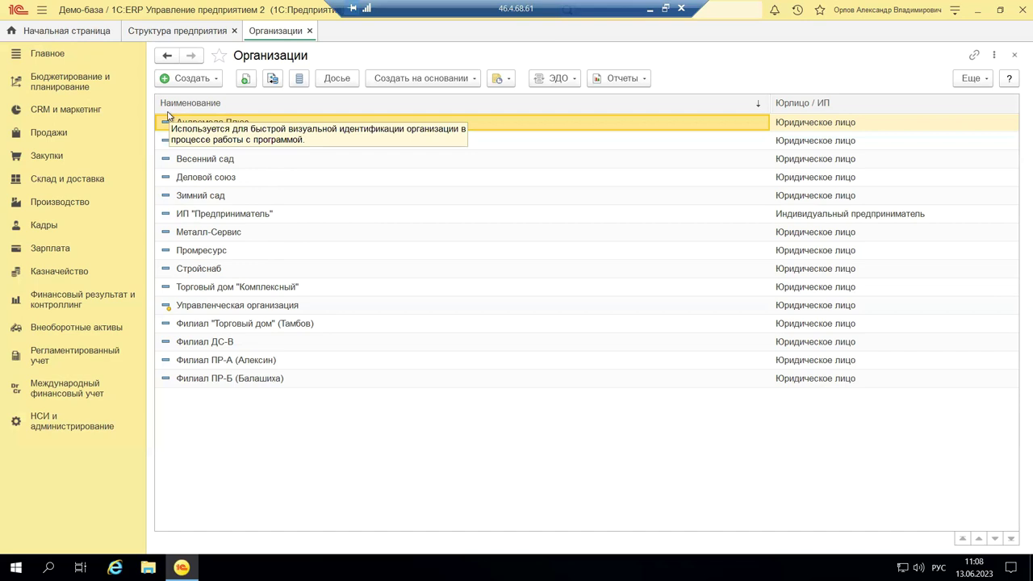
# Step: Check the organization options in the Предприятие settings and return to the organizations list
pyautogui.click(37, 431)
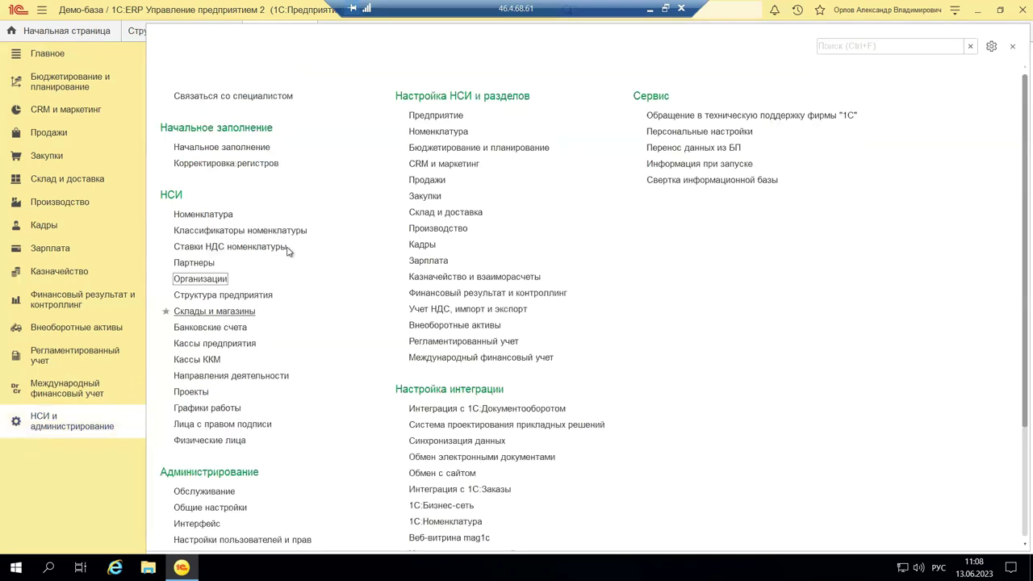
pyautogui.click(428, 116)
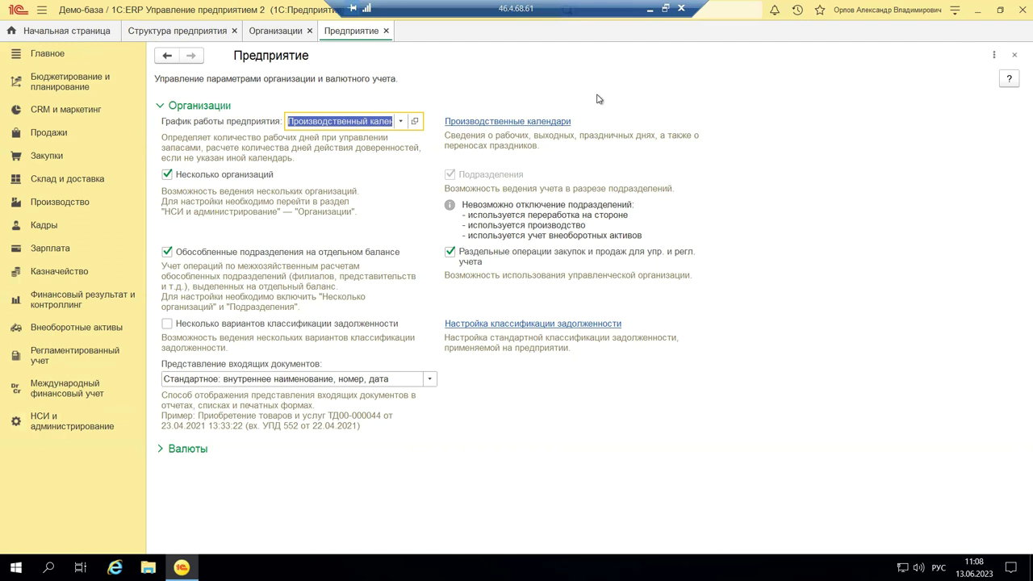
pyautogui.click(274, 33)
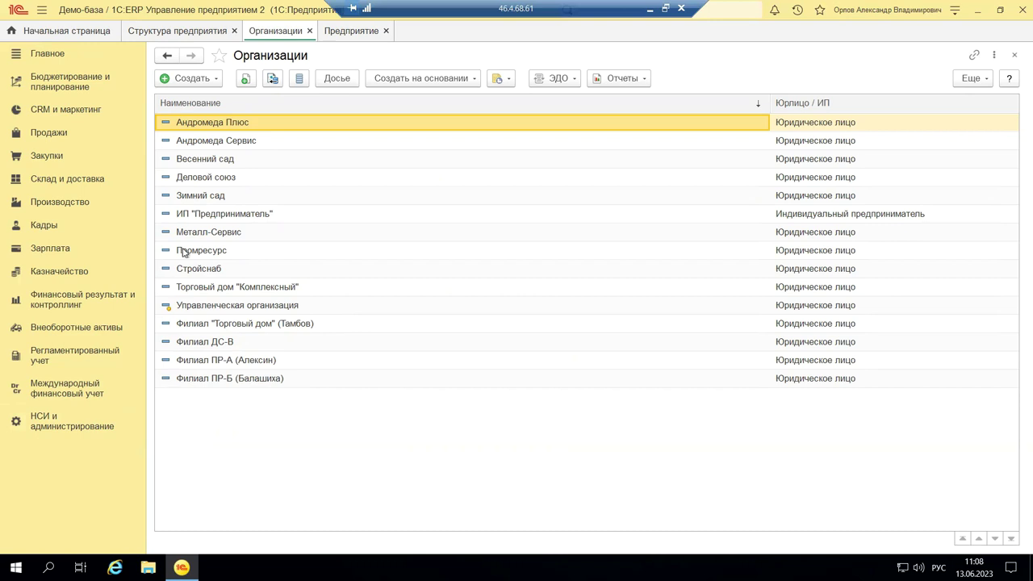
# Step: Open the Андромеда Плюс organization card and review its general information and its address and phone fields
pyautogui.doubleClick(182, 121)
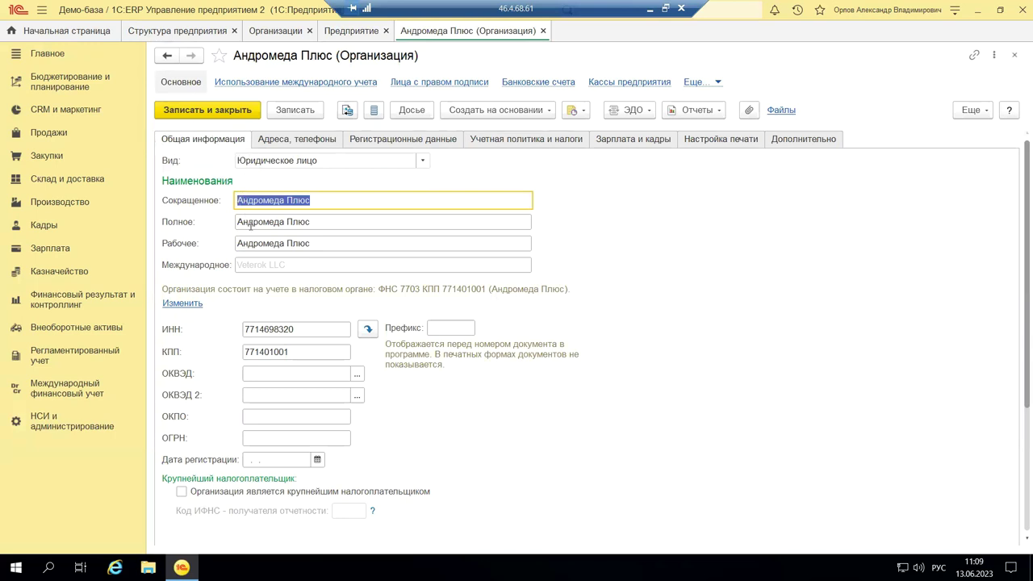
pyautogui.click(284, 140)
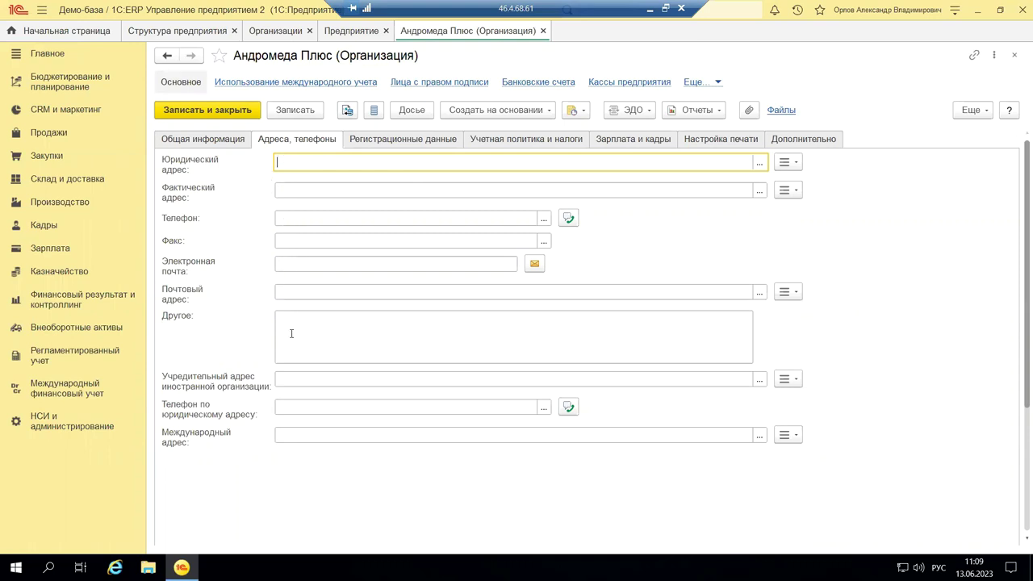
pyautogui.click(205, 141)
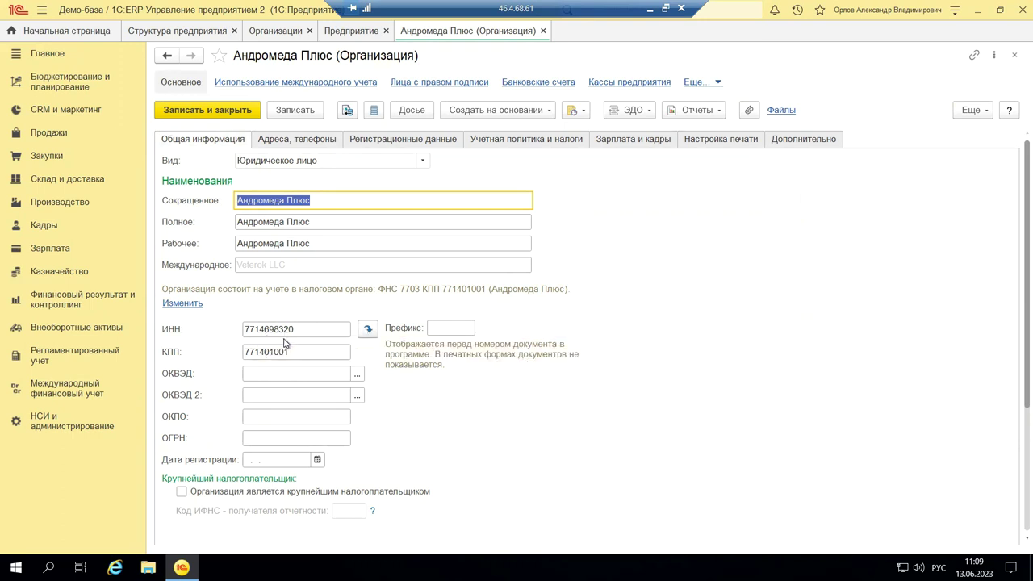
pyautogui.click(363, 333)
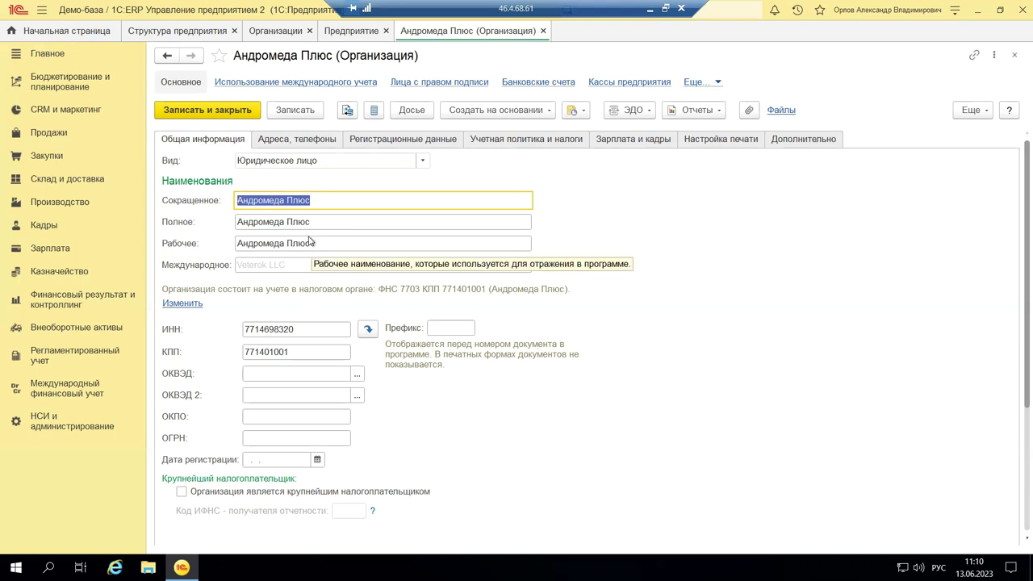
pyautogui.click(299, 140)
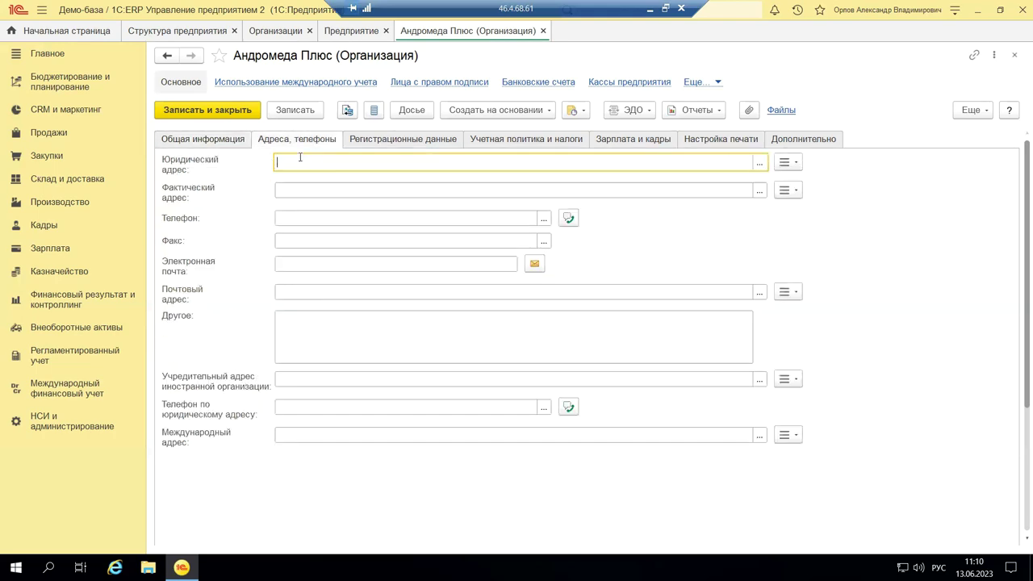
pyautogui.click(222, 142)
# Step: Review the organization's registration data and look through its classifiers form (Классификаторы), closing it without edits
pyautogui.click(384, 142)
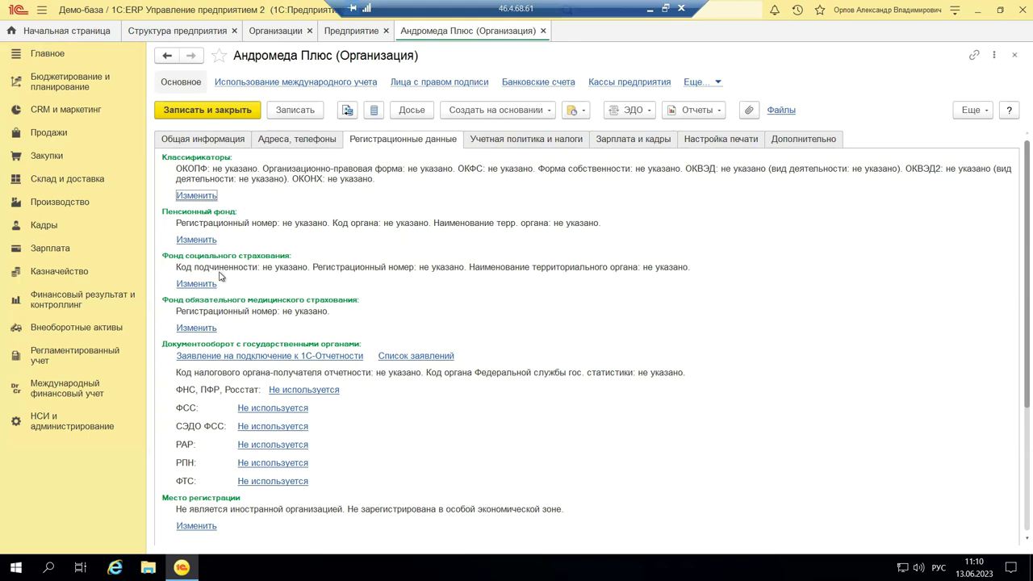
pyautogui.click(191, 196)
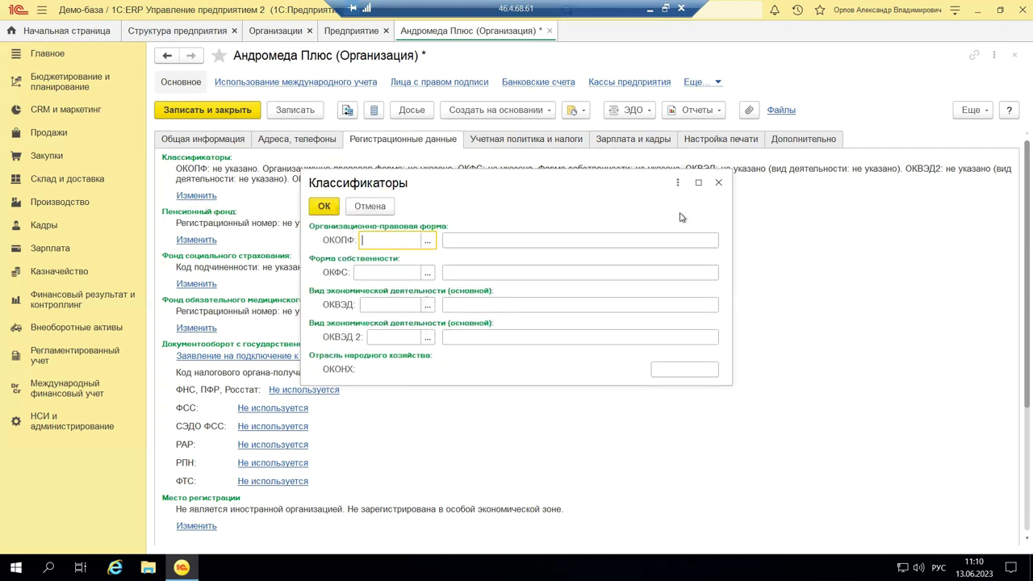
pyautogui.click(718, 183)
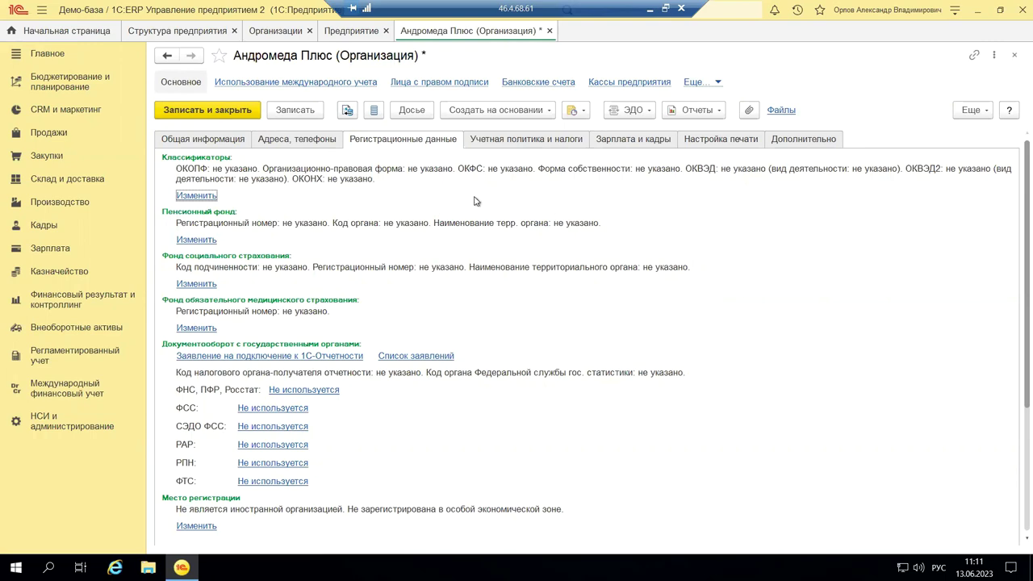
# Step: Examine the taxation system settings of Андромеда Плюс and their change history within the accounting policy and taxes
pyautogui.click(513, 141)
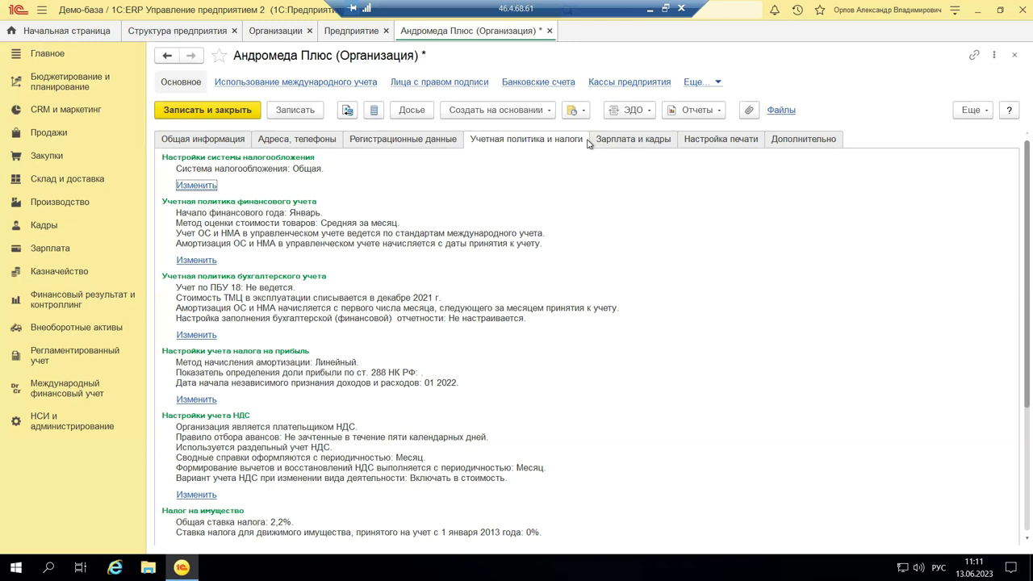
pyautogui.click(194, 185)
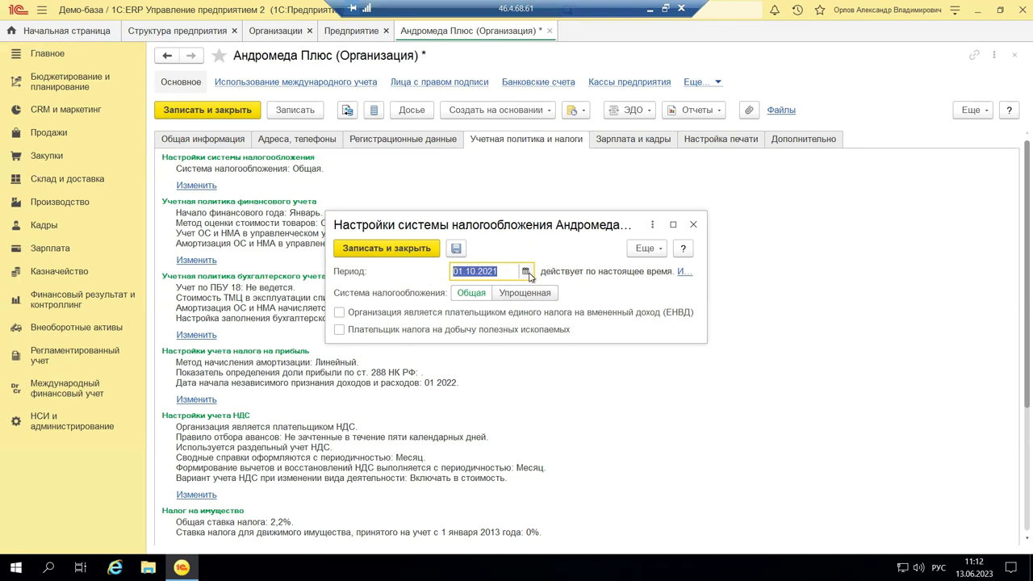
pyautogui.click(469, 297)
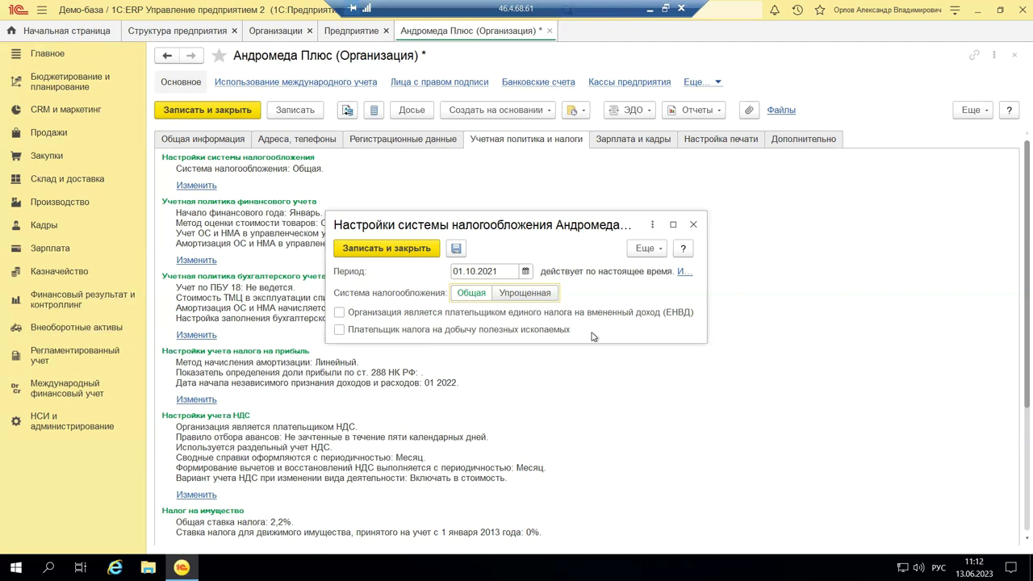
pyautogui.click(682, 272)
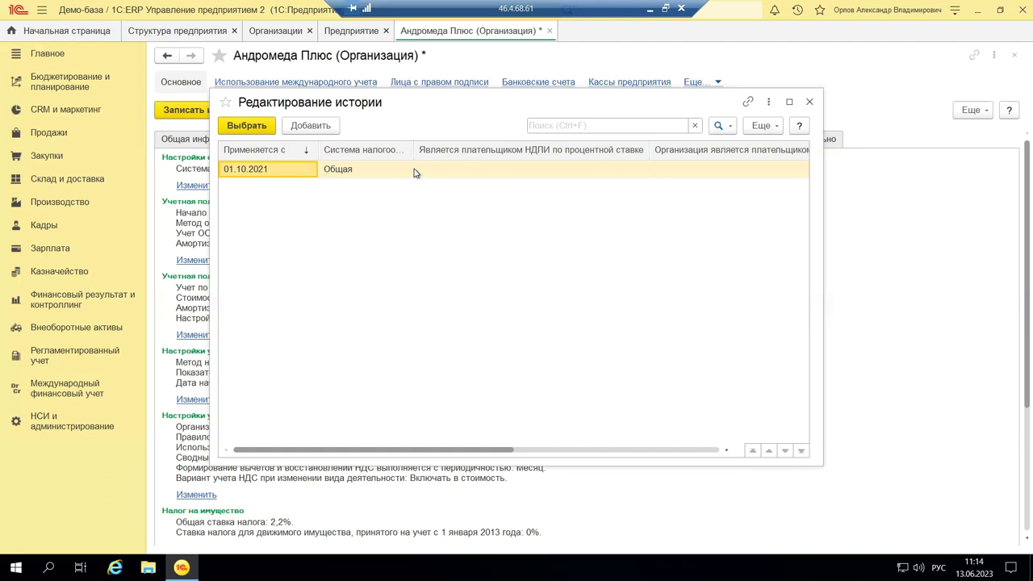
pyautogui.click(810, 102)
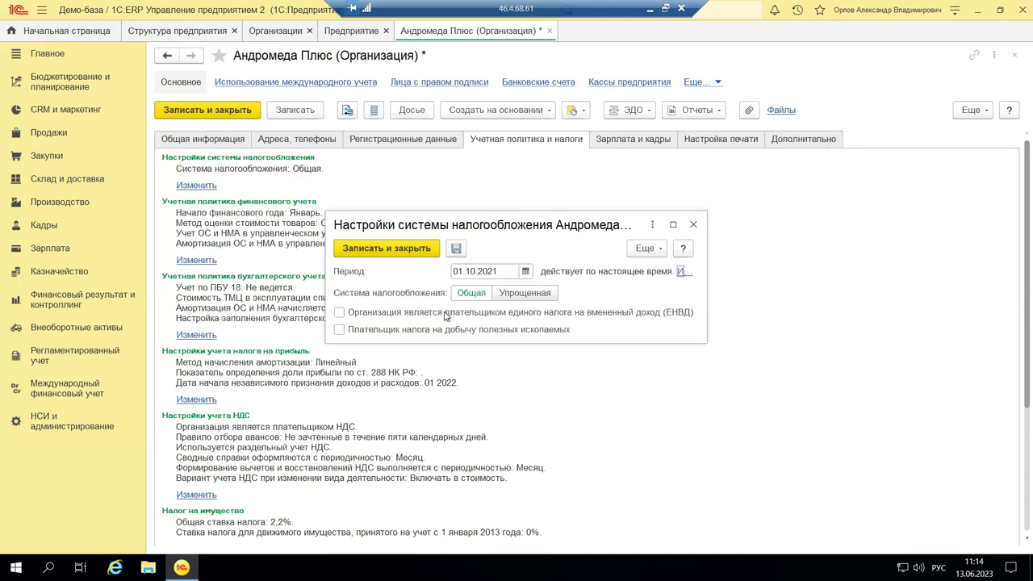
pyautogui.click(693, 224)
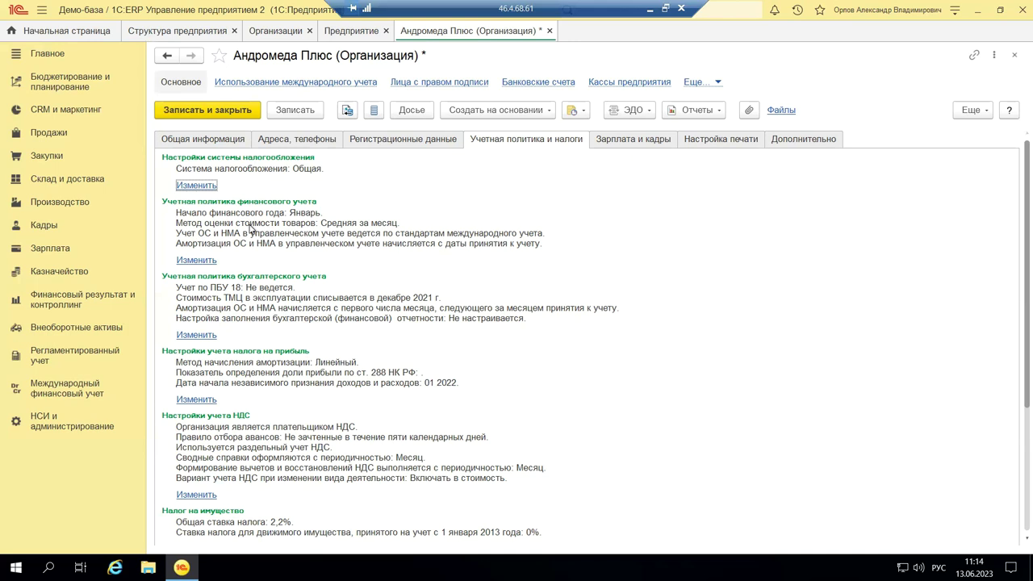
# Step: In the financial accounting policy, try a 12-month operating cycle with division into short-term and long-term assets and liabilities
pyautogui.click(197, 261)
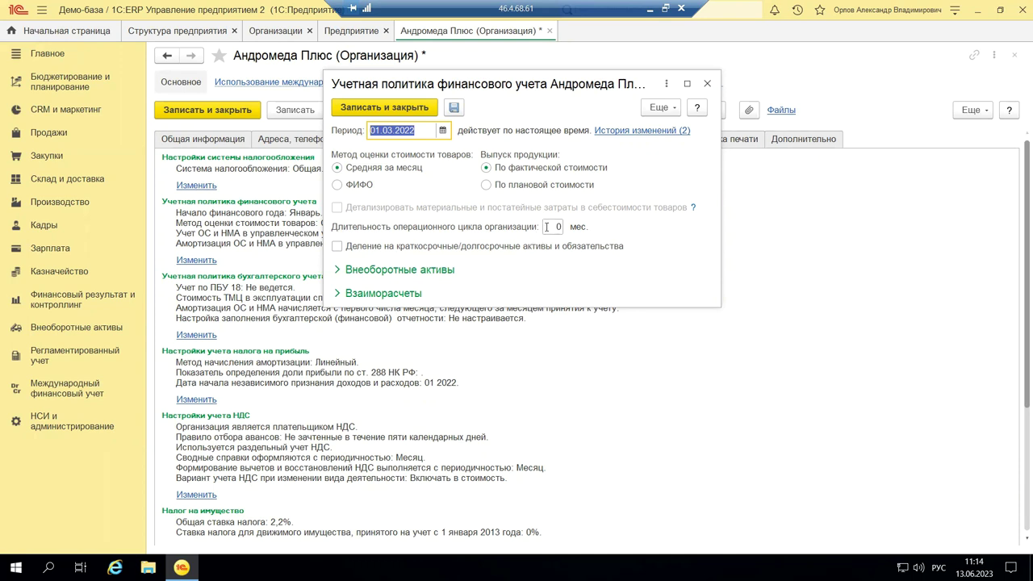
pyautogui.click(549, 226)
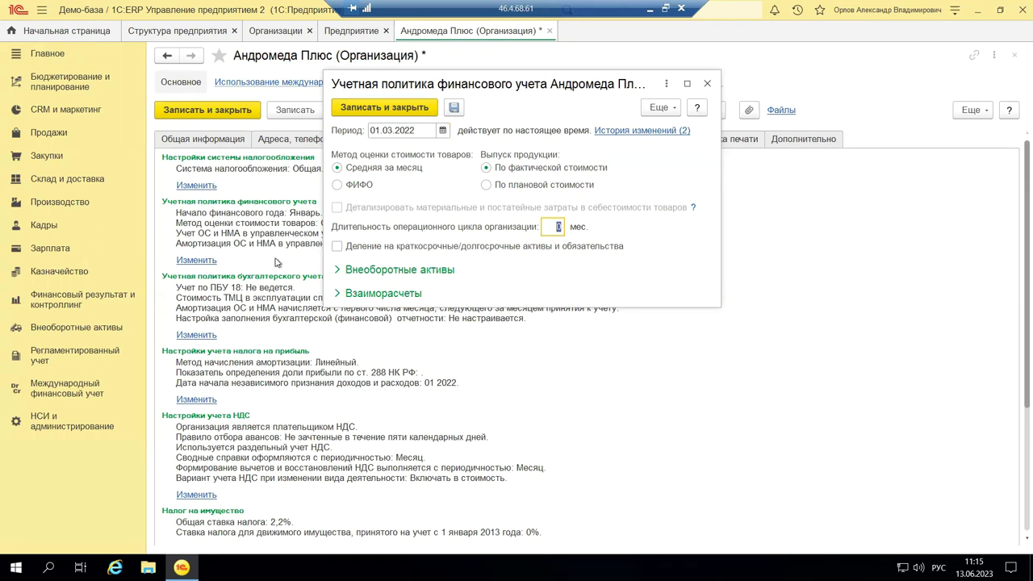
pyautogui.click(337, 247)
# Step: Review the non-current assets (Внеоборотные активы) and settlements (Взаиморасчеты) options of the financial accounting policy and close it
pyautogui.click(337, 269)
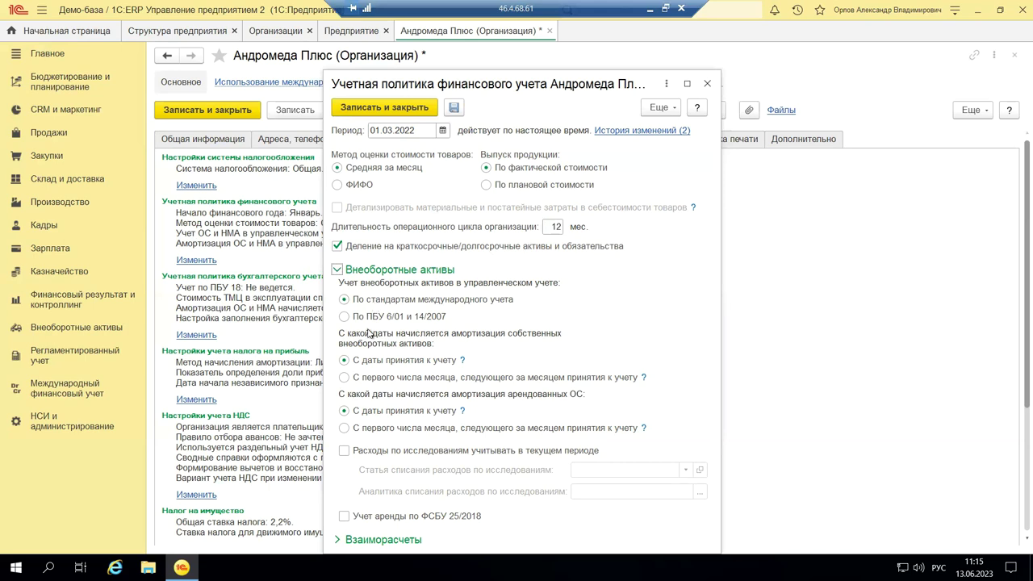
pyautogui.click(337, 540)
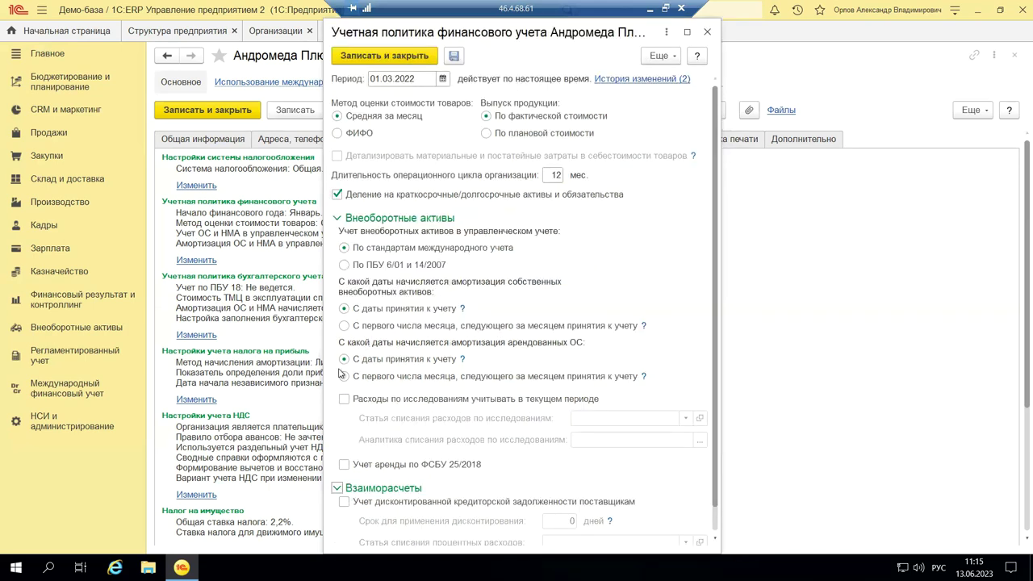
pyautogui.scroll(-1, 409, 489)
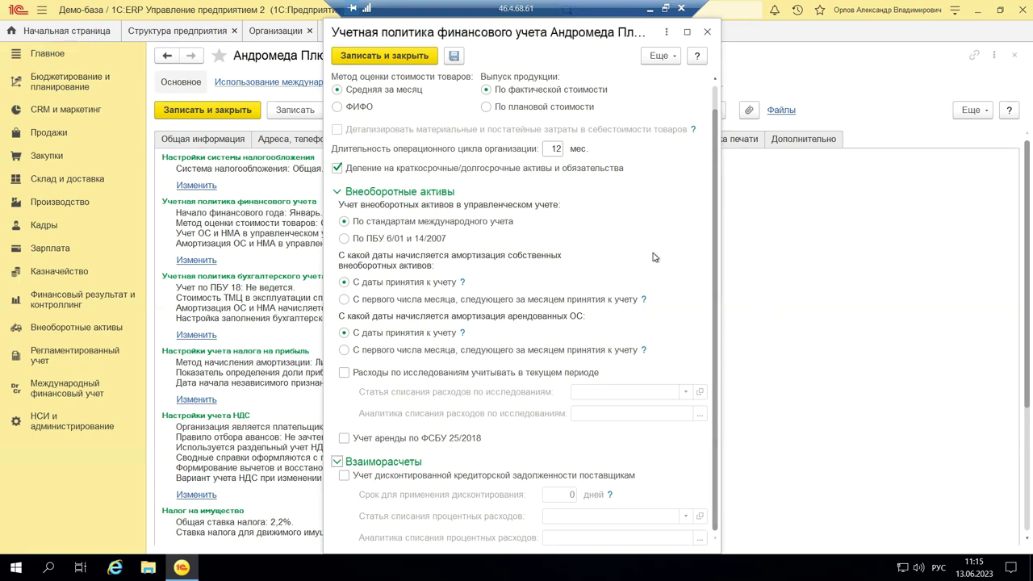
pyautogui.click(707, 36)
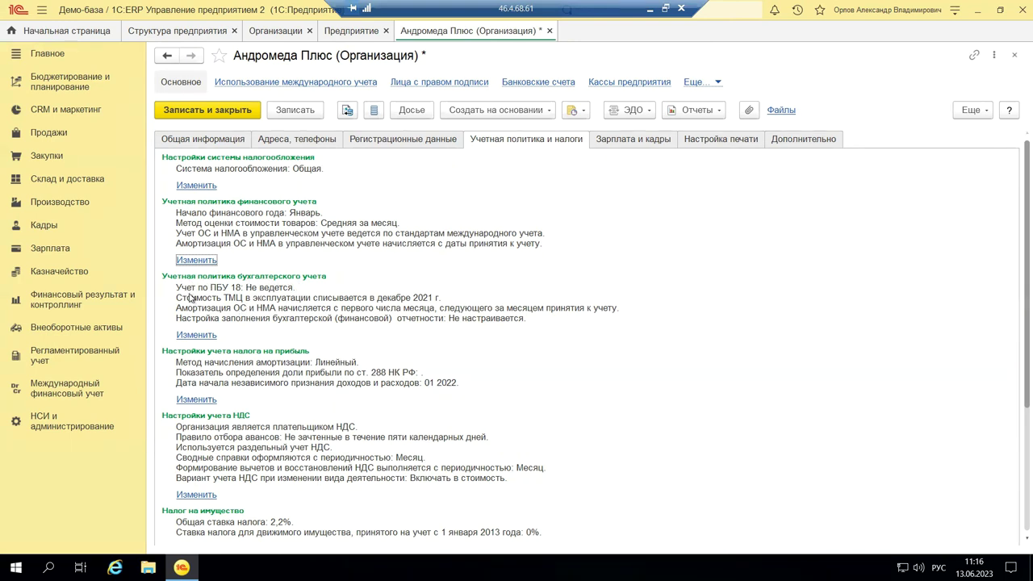
# Step: Open the bookkeeping accounting policy and read the ПБУ 18 hint on the balance method with permanent and temporary differences
pyautogui.click(202, 336)
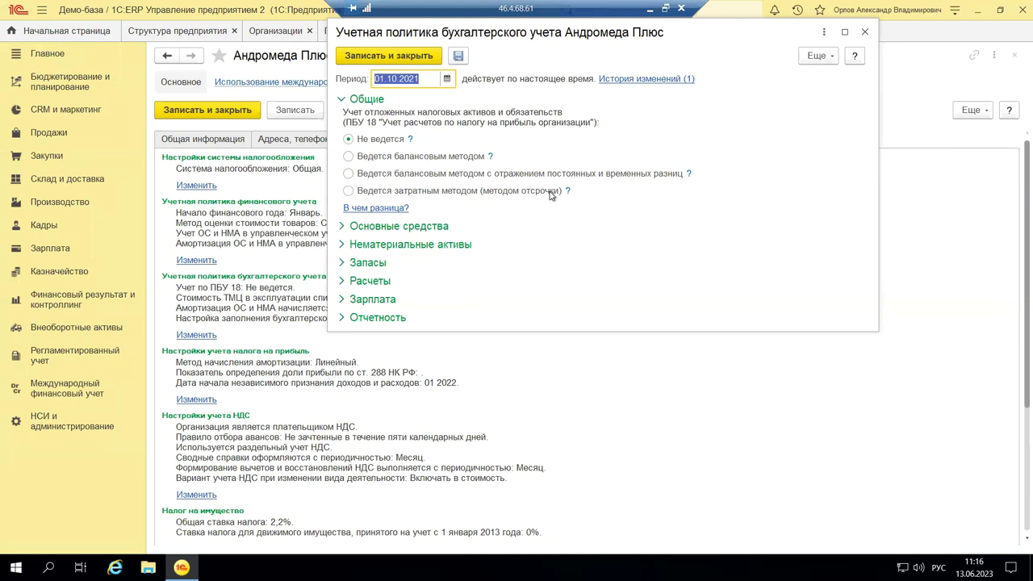
pyautogui.click(689, 174)
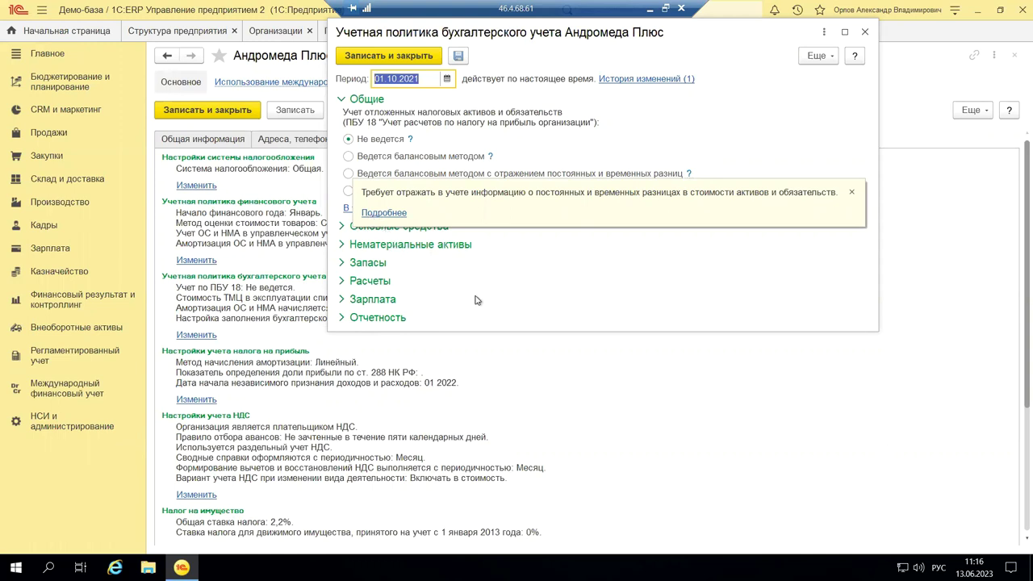
pyautogui.click(852, 193)
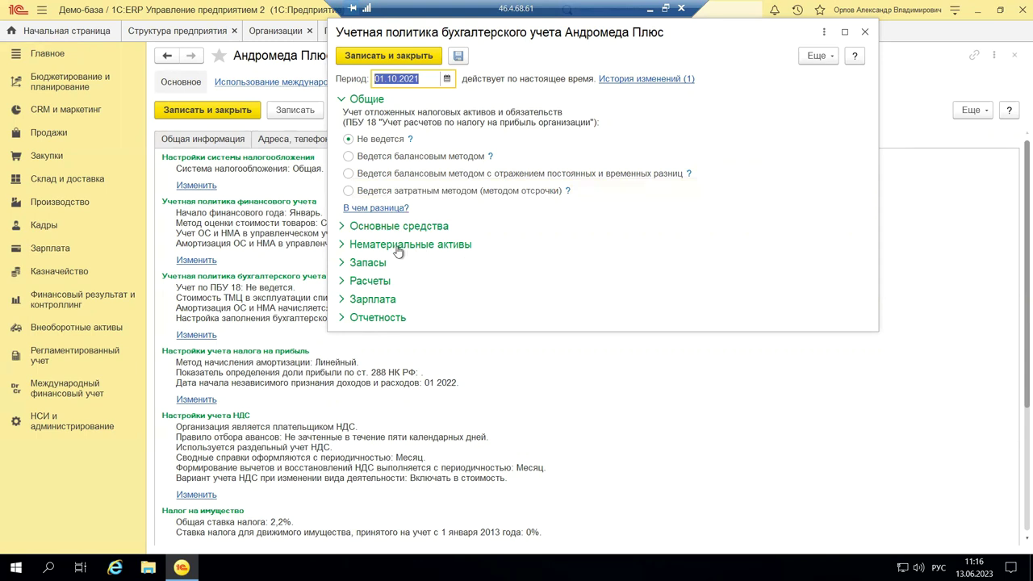
# Step: Enable depreciation according to ФСБУ 6 in the fixed assets (Основные средства) settings of the bookkeeping policy
pyautogui.click(343, 226)
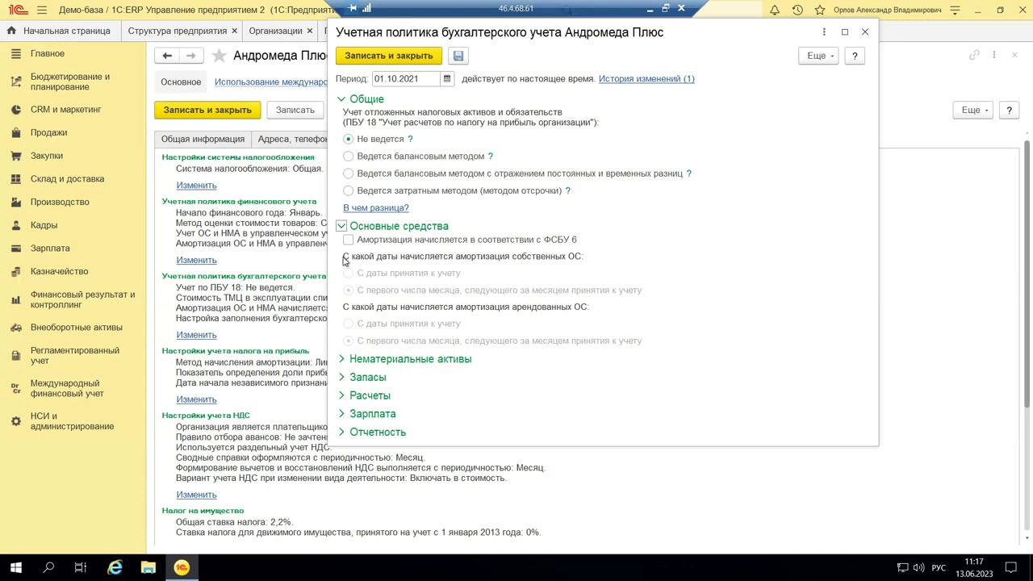
pyautogui.click(348, 240)
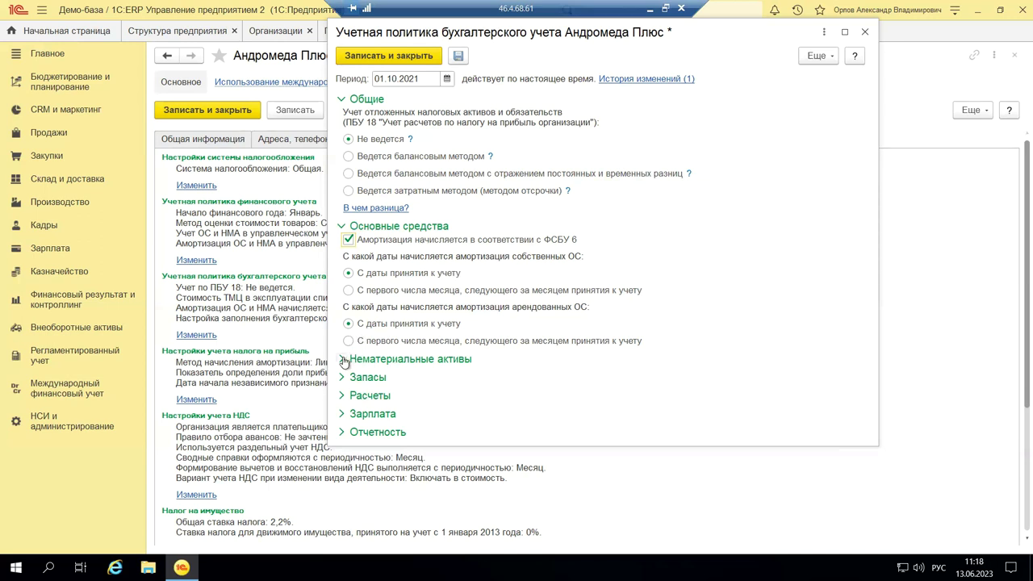
# Step: Try enabling R&D accounting (НИОКР) under the draft ФСБУ "Нематериальные активы", and switch it back off
pyautogui.click(342, 360)
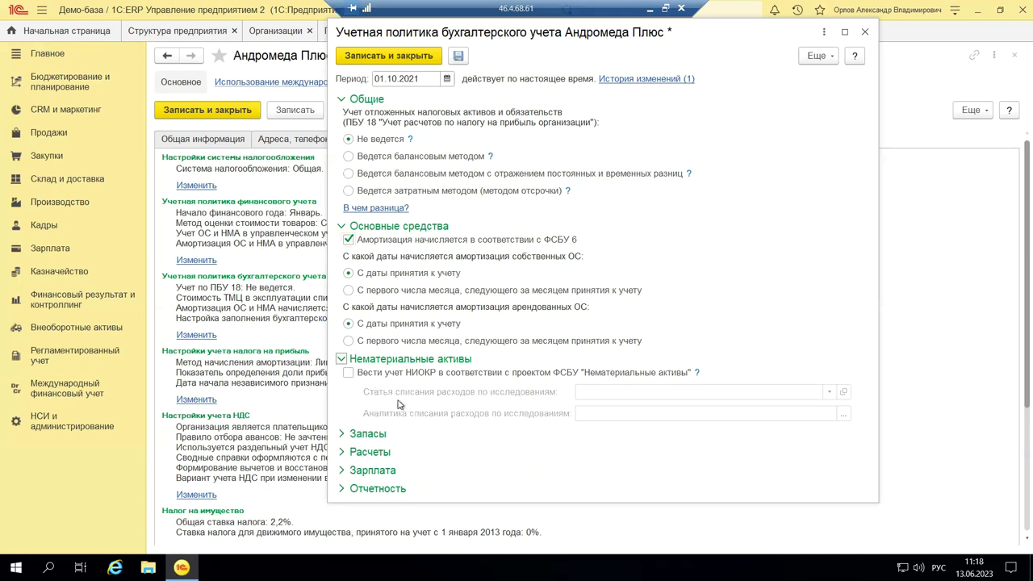
pyautogui.click(348, 375)
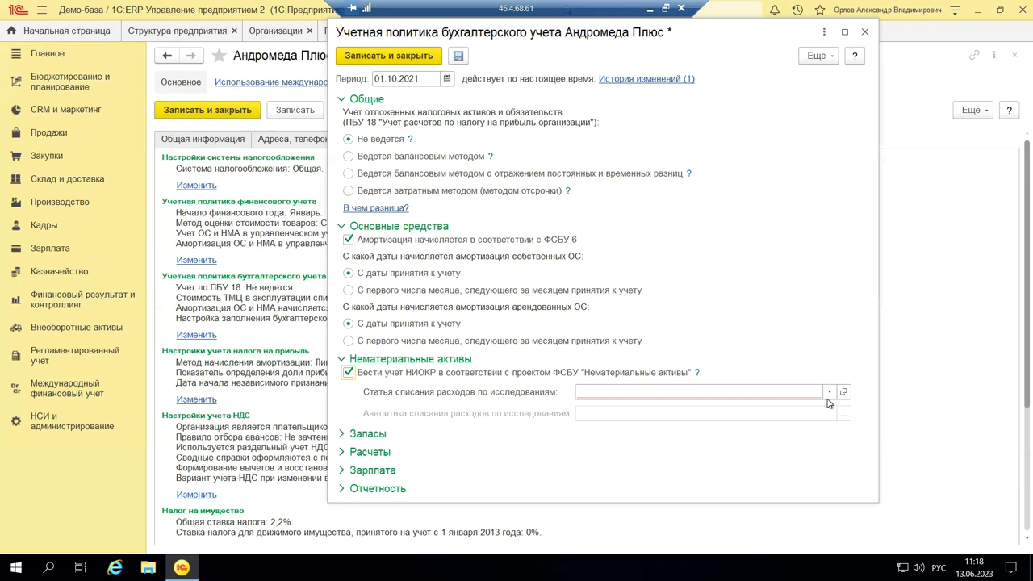
pyautogui.click(349, 373)
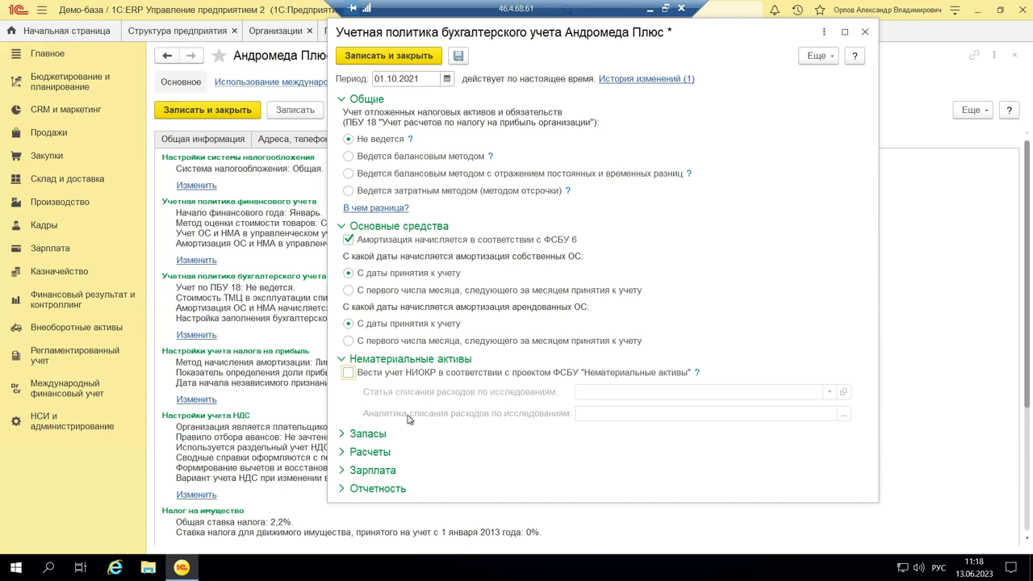
# Step: Check the low-value inventory write-off option and its hint in the Запасы settings, leave it off, and save the bookkeeping accounting policy
pyautogui.click(346, 433)
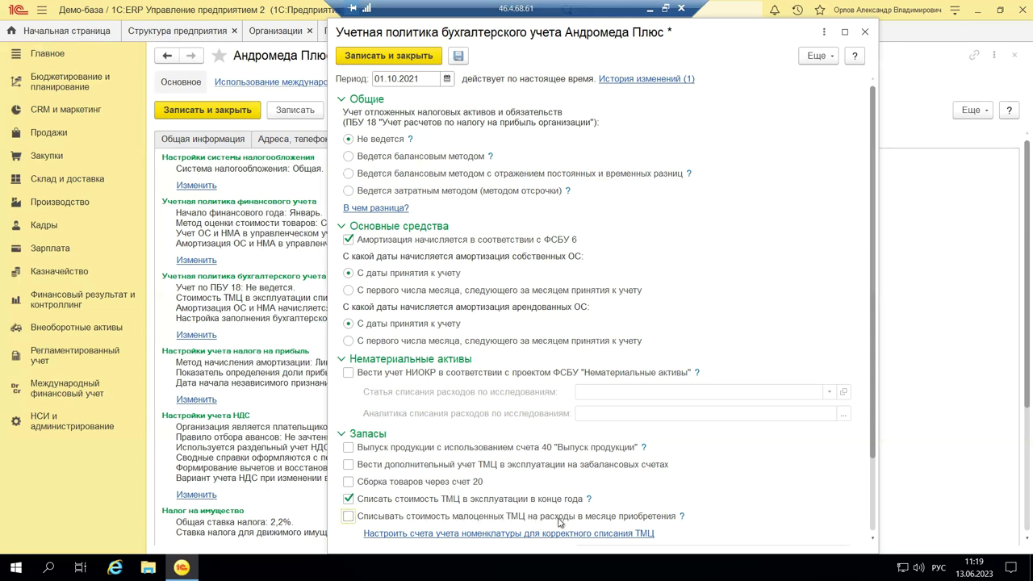
pyautogui.click(682, 516)
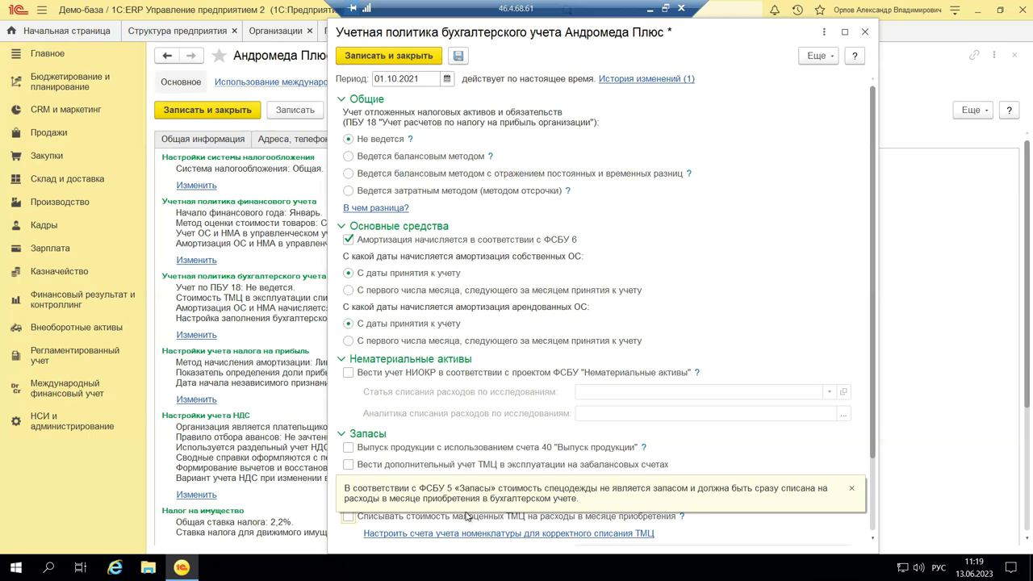
pyautogui.click(348, 517)
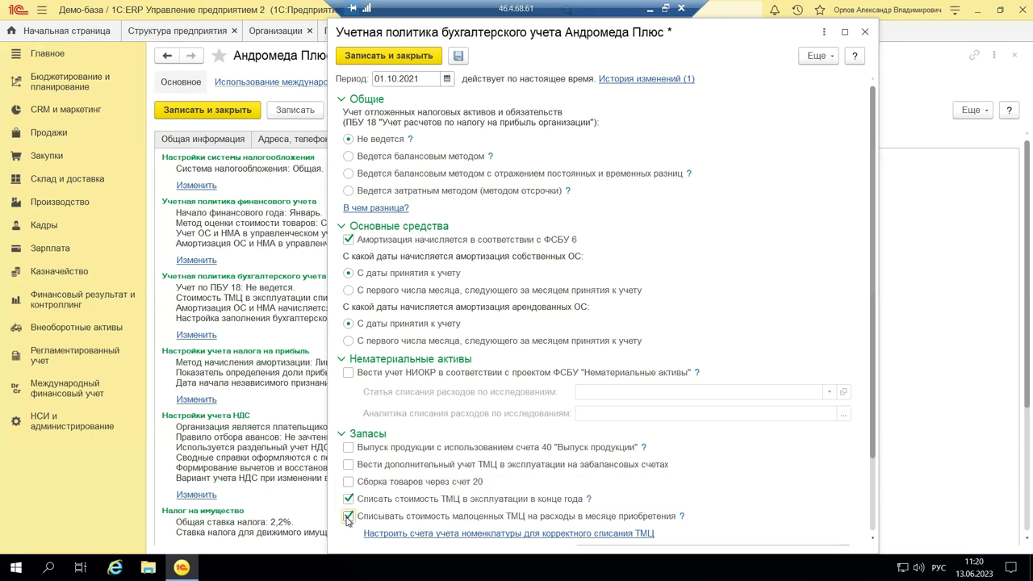
pyautogui.click(348, 517)
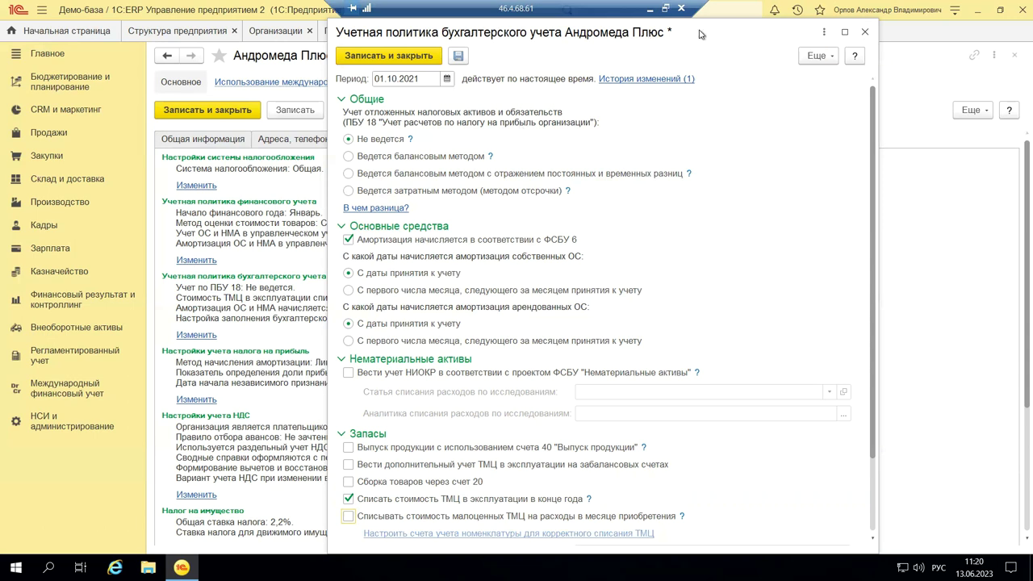
pyautogui.click(868, 32)
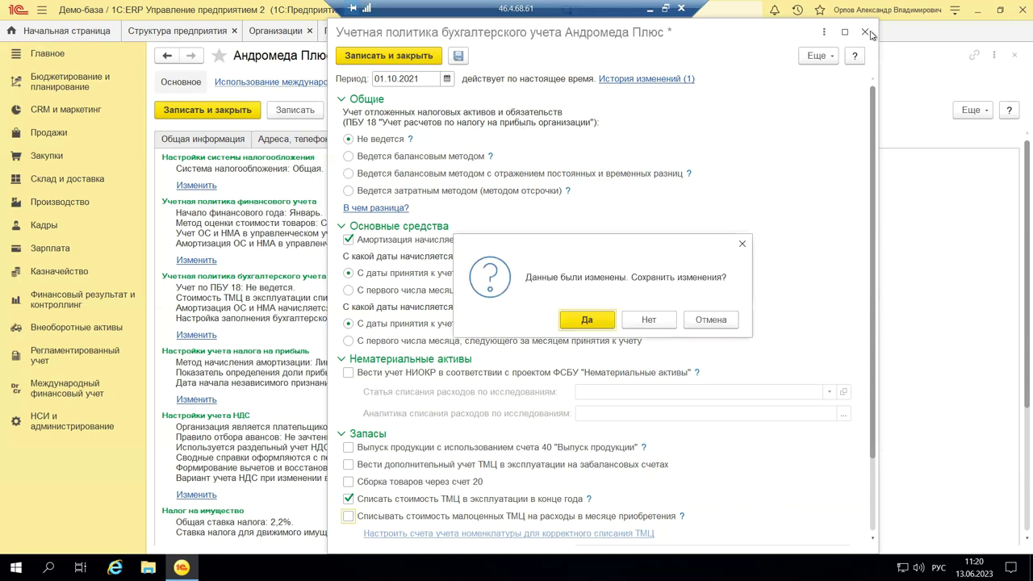
pyautogui.click(591, 321)
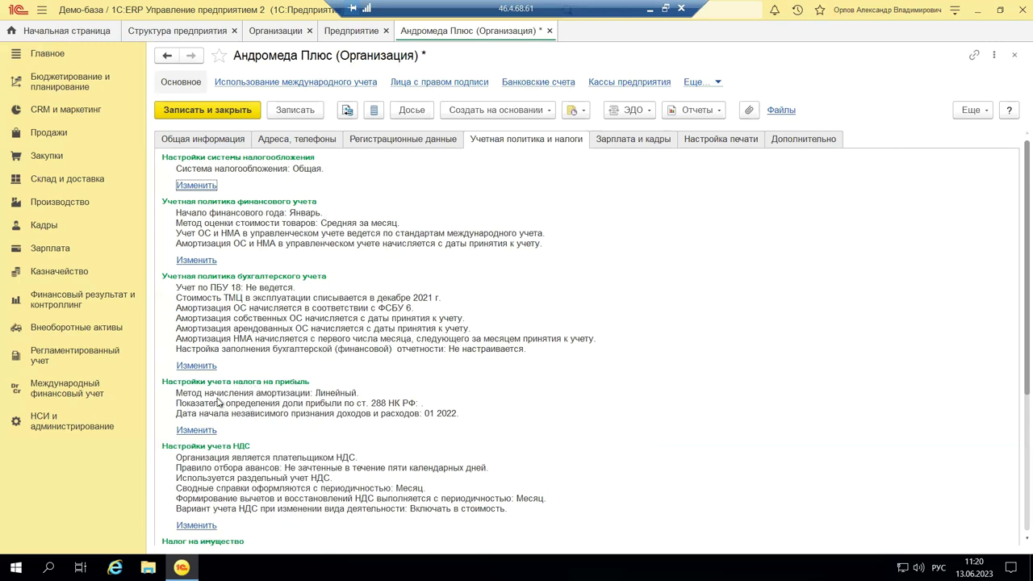
# Step: Open the profit tax accounting settings, try enabling doubtful-debt reserves and view the periodicity choices, and switch the reserves back off
pyautogui.click(185, 432)
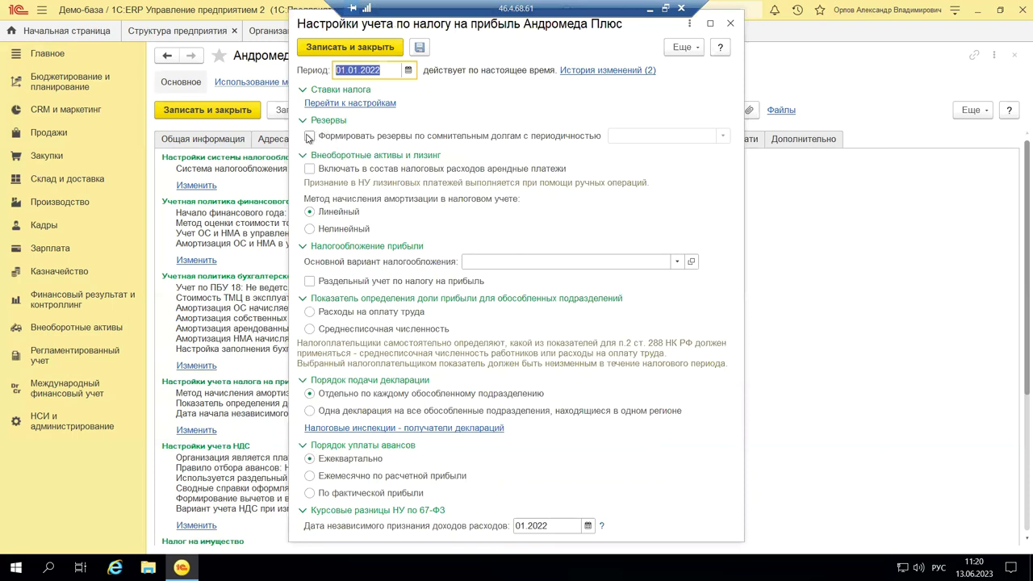
pyautogui.moveTo(309, 141)
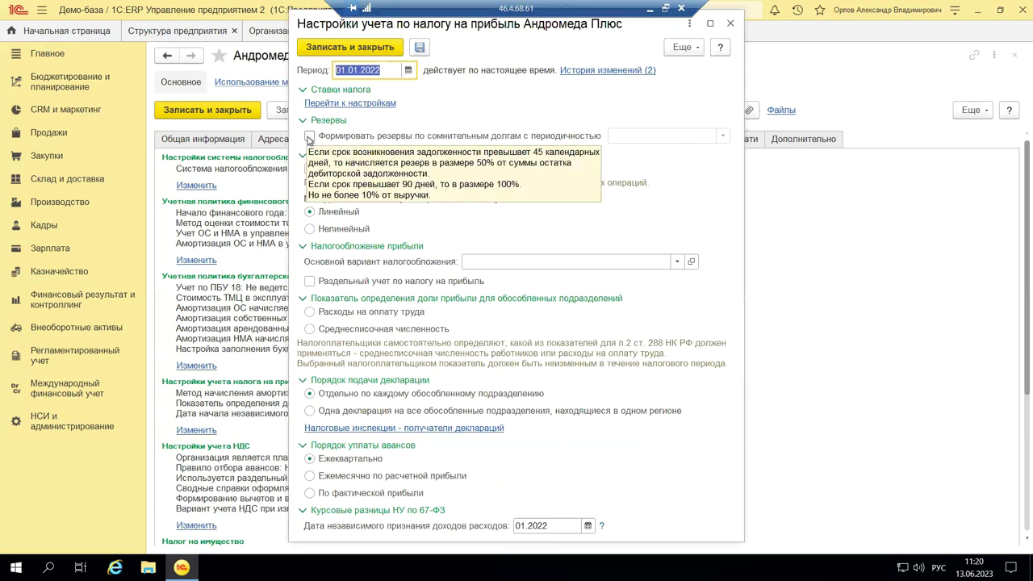
pyautogui.click(310, 138)
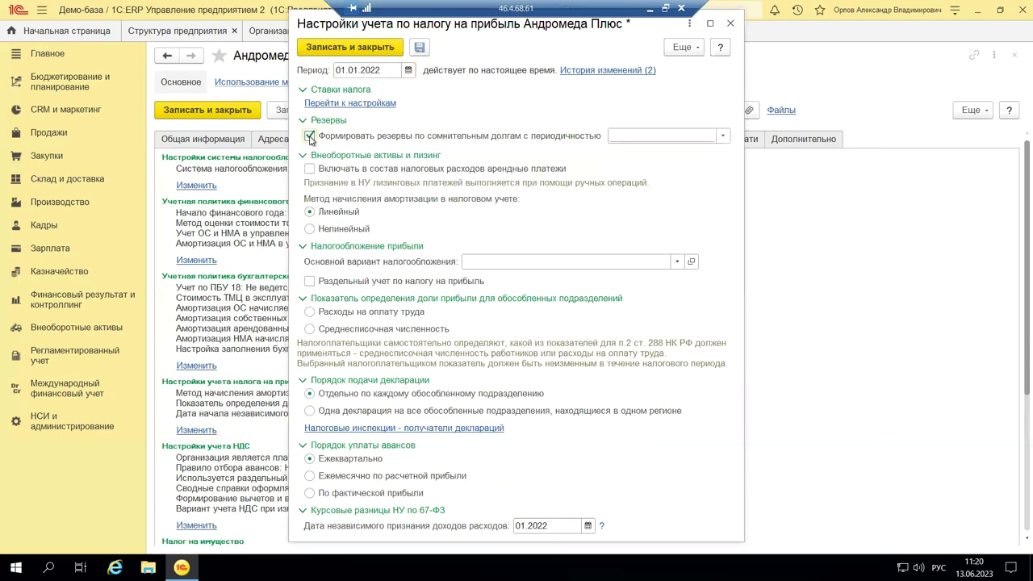
pyautogui.click(723, 135)
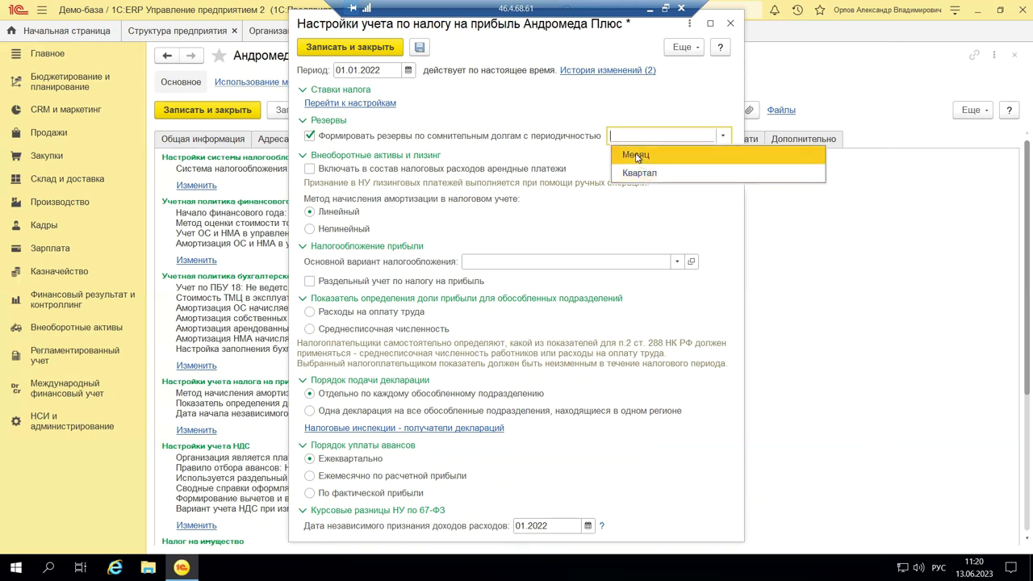
pyautogui.click(310, 140)
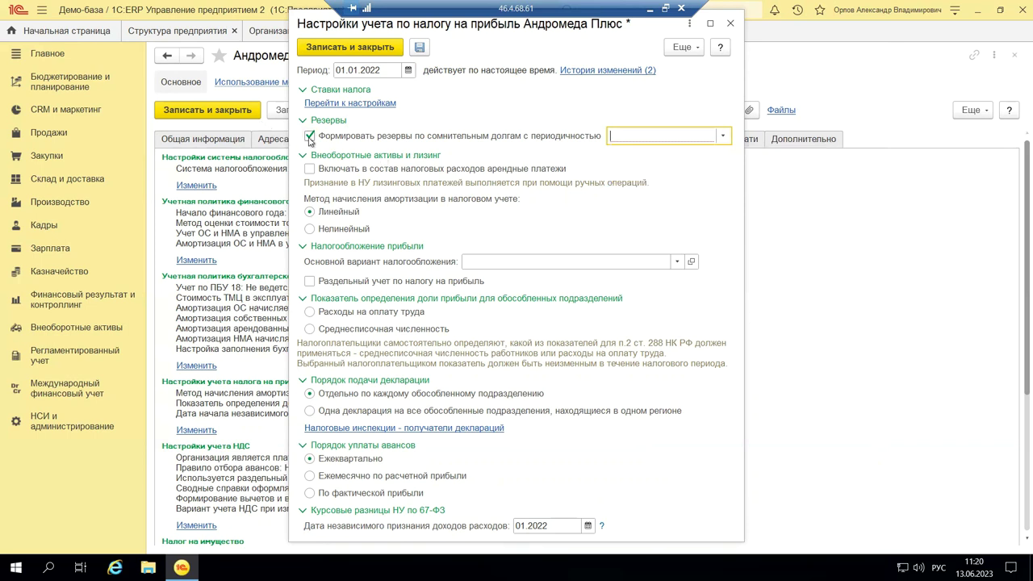
pyautogui.click(308, 137)
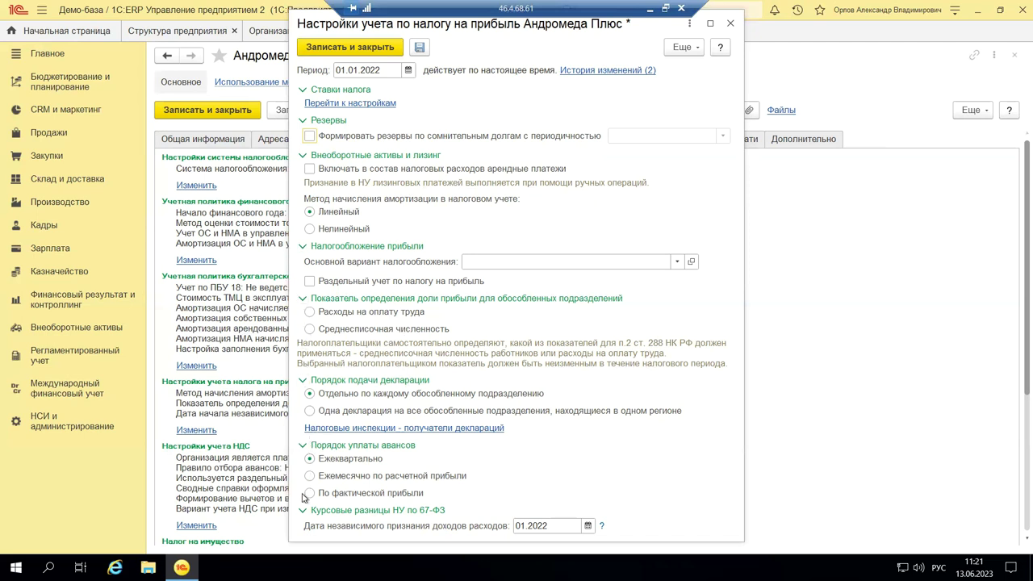
# Step: Examine the tax inspectorates receiving profit tax declarations, including the inspectorate choices for the region 77, Москва г, and close the list
pyautogui.click(315, 434)
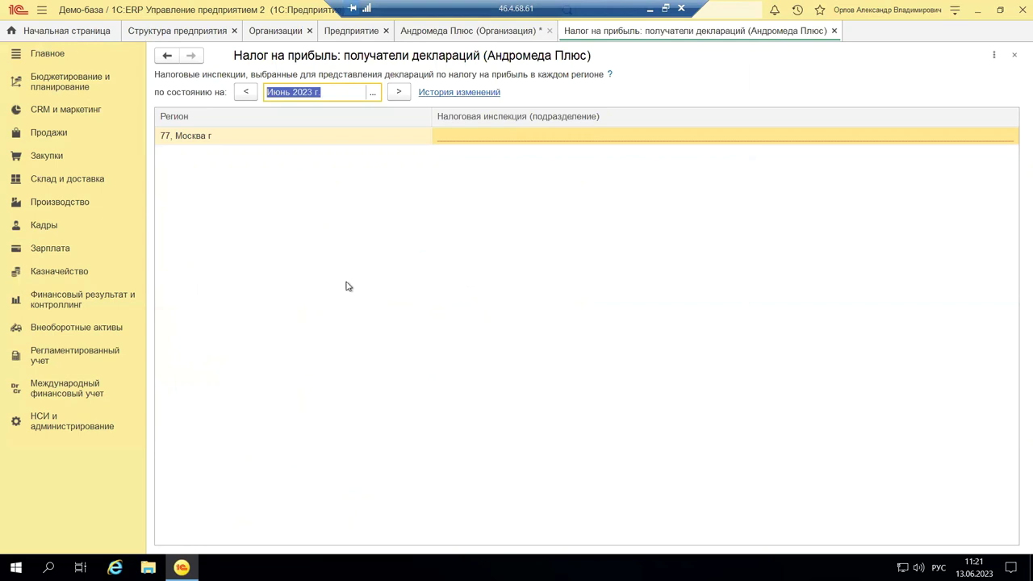
pyautogui.click(452, 145)
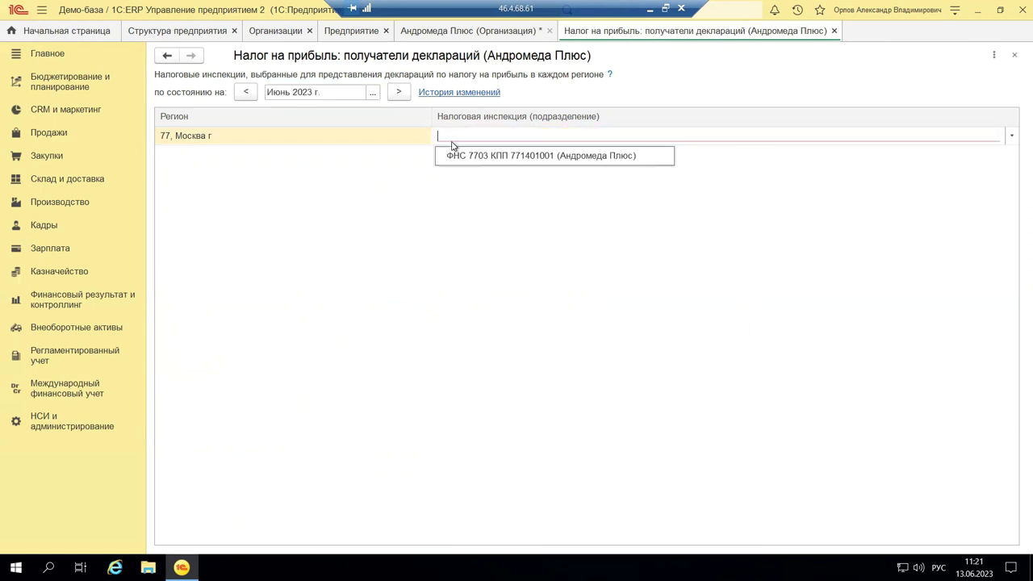
pyautogui.click(361, 141)
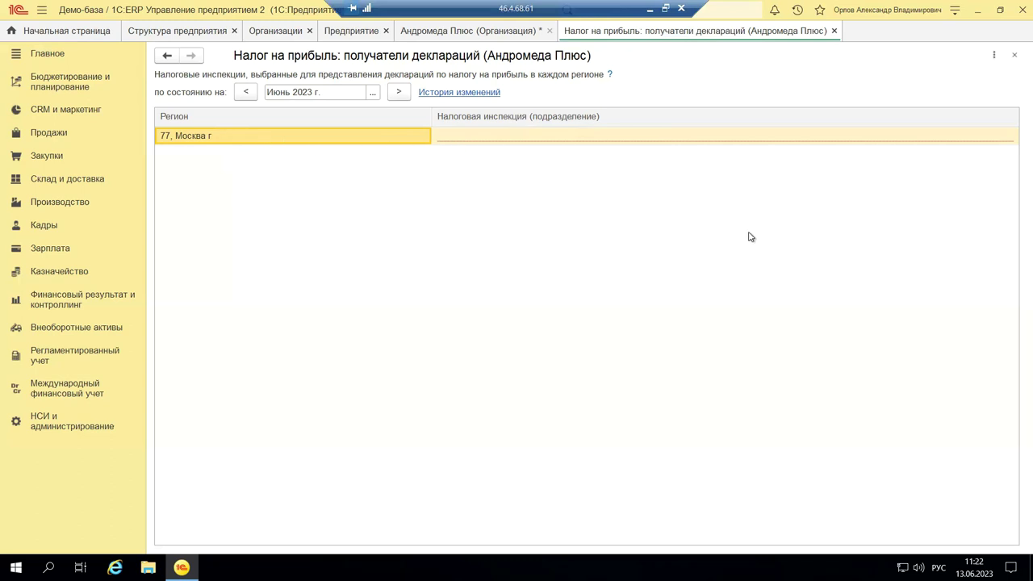
pyautogui.click(1015, 56)
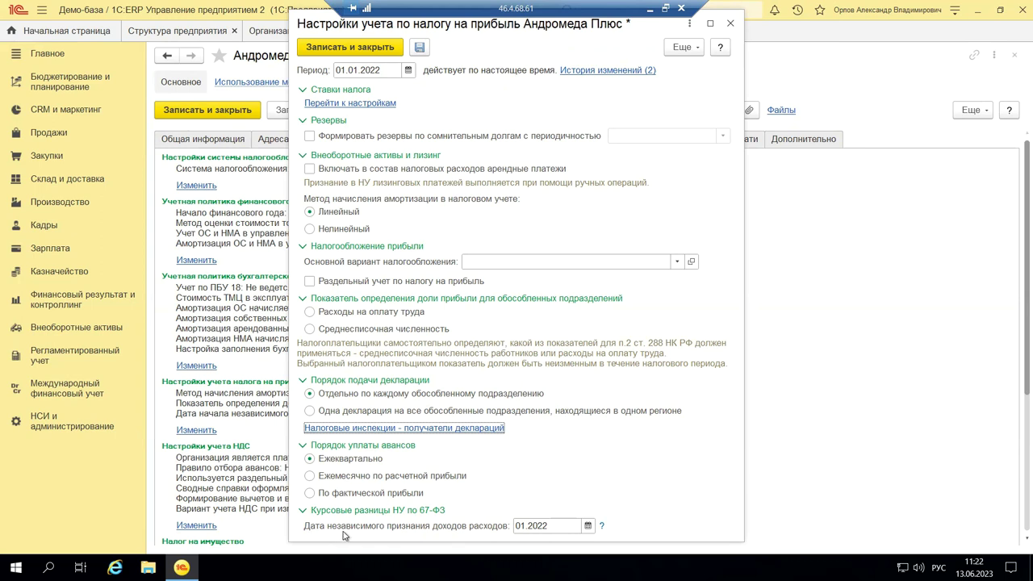
# Step: Check the independent income and expense recognition date under Курсовые разницы НУ по 67-ФЗ, and close the profit tax settings without saving
pyautogui.press('Tab')
pyautogui.press('Tab')
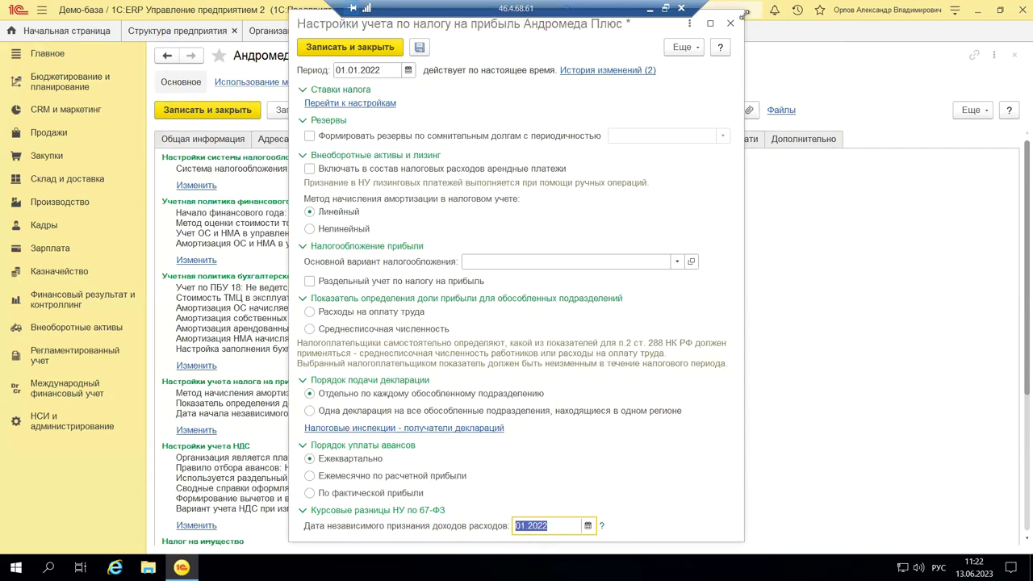
pyautogui.click(730, 23)
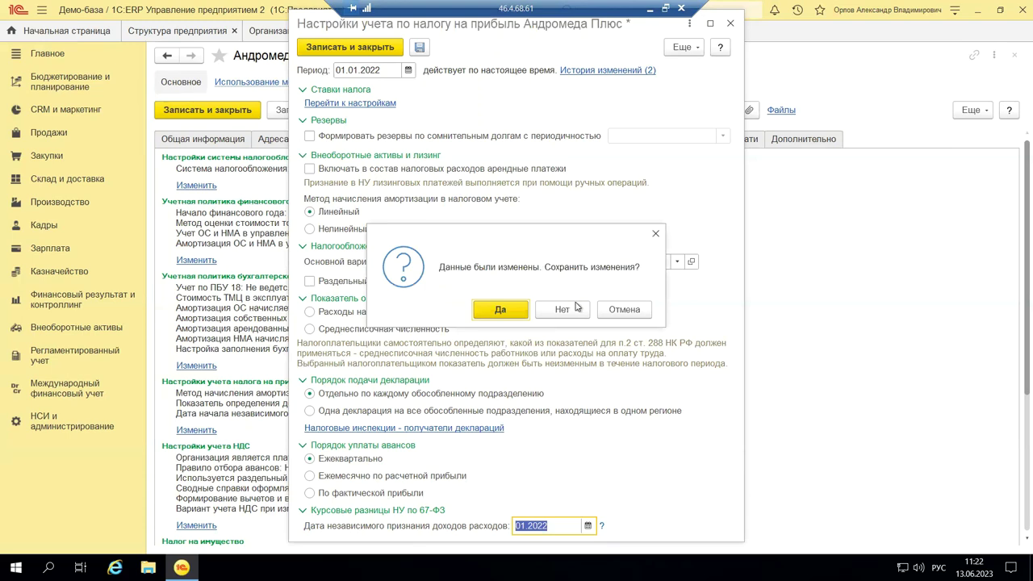
pyautogui.click(544, 315)
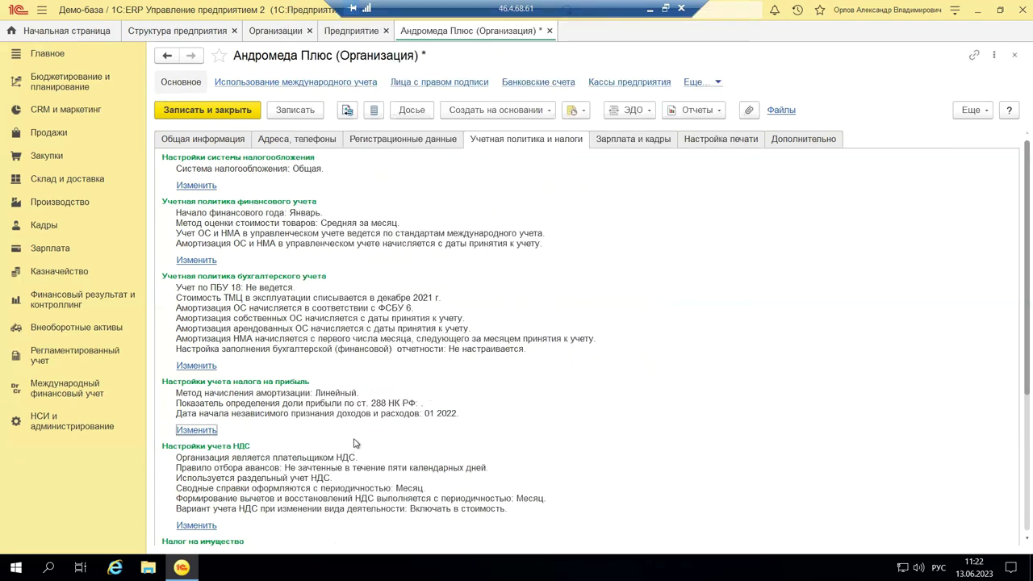
# Step: Open the VAT accounting settings, try exempting the organization from VAT, switch the exemption back off, and save the settings
pyautogui.scroll(-5, 356, 442)
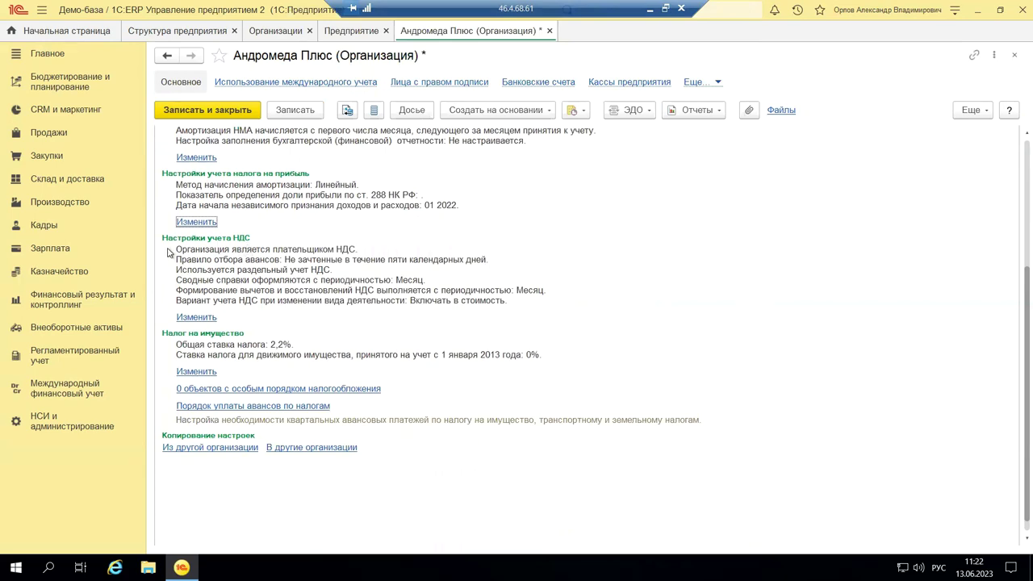
pyautogui.click(194, 318)
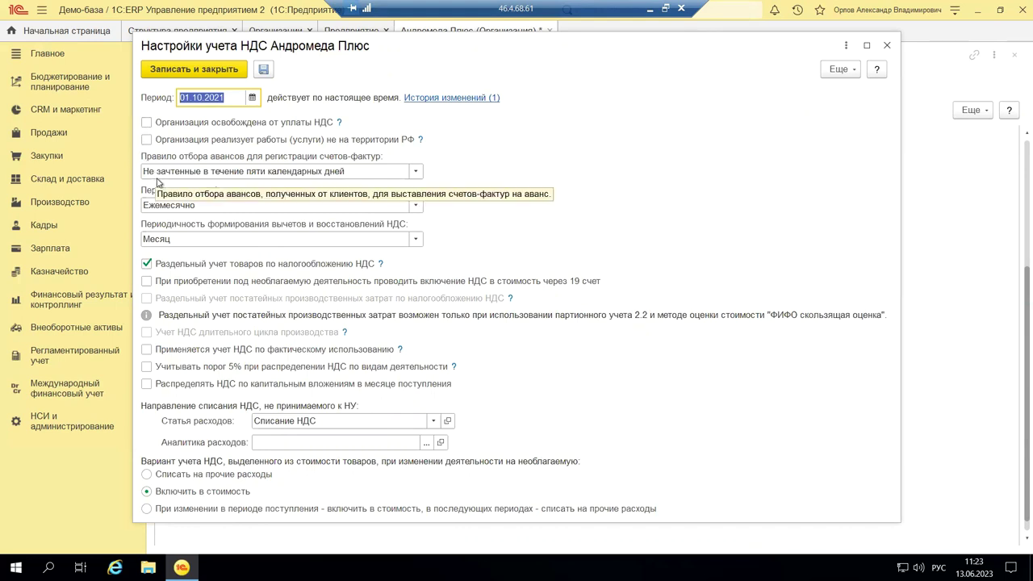
pyautogui.click(146, 122)
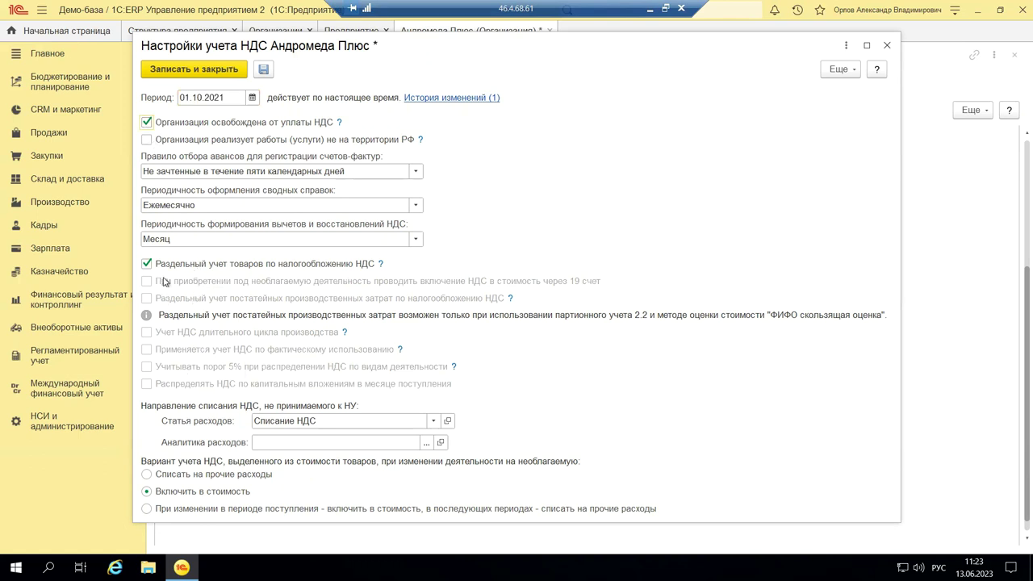
pyautogui.click(148, 123)
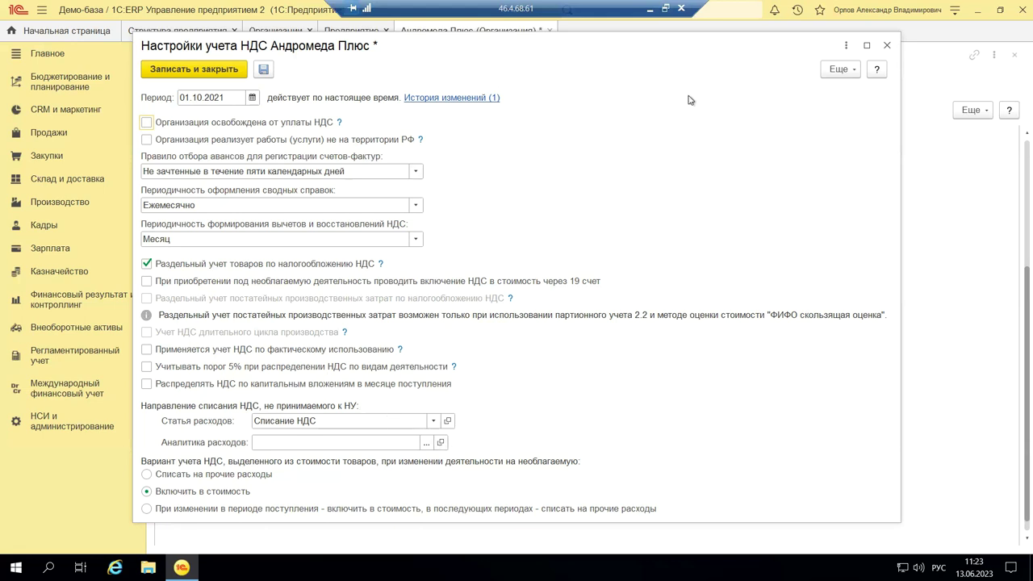
pyautogui.click(886, 46)
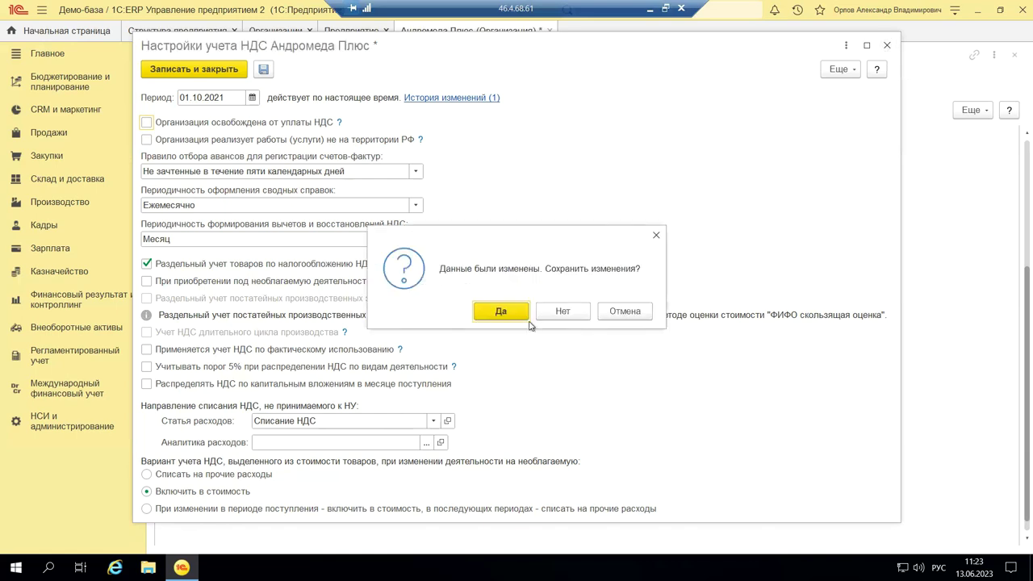
pyautogui.click(521, 313)
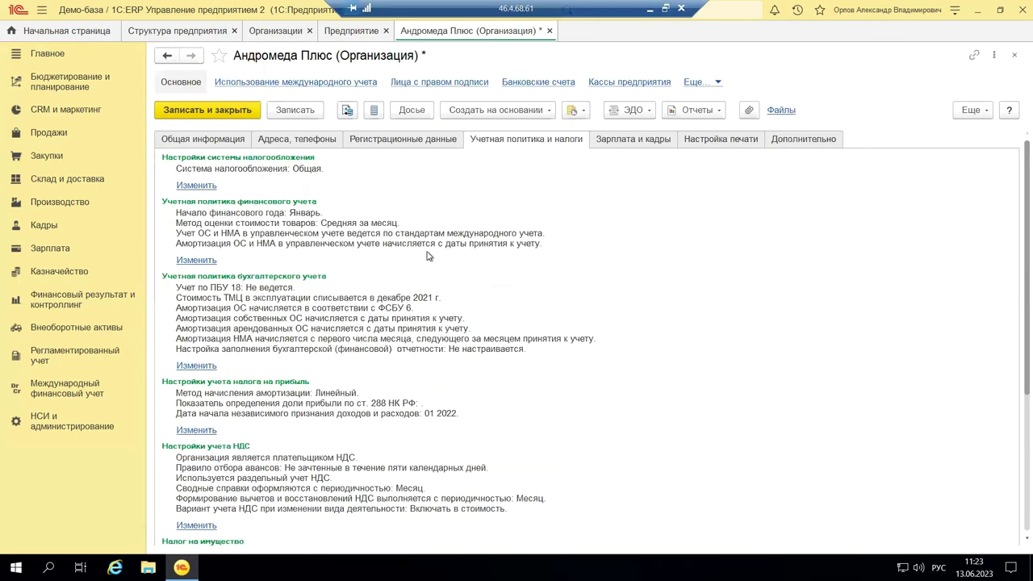
# Step: Review the property tax and settings-copying sections of the organization's tax policy, and close the organization card with its changes saved
pyautogui.scroll(-5, 218, 408)
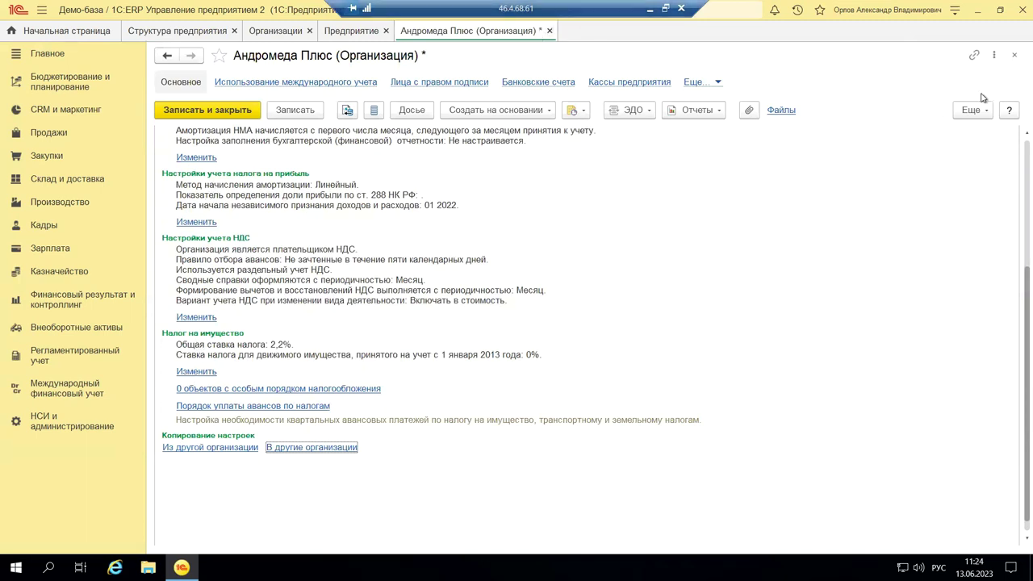
pyautogui.click(1016, 57)
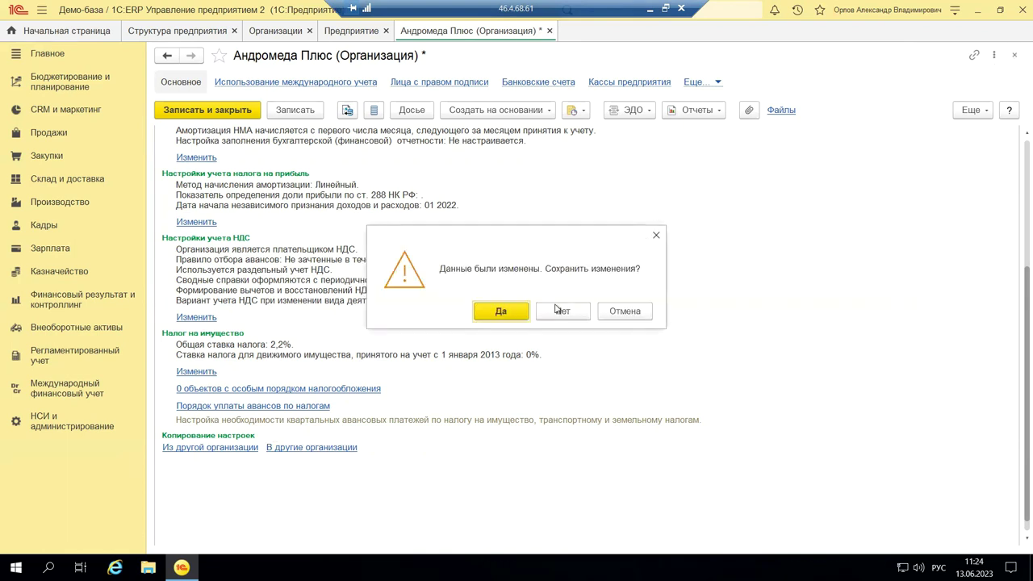
pyautogui.click(509, 314)
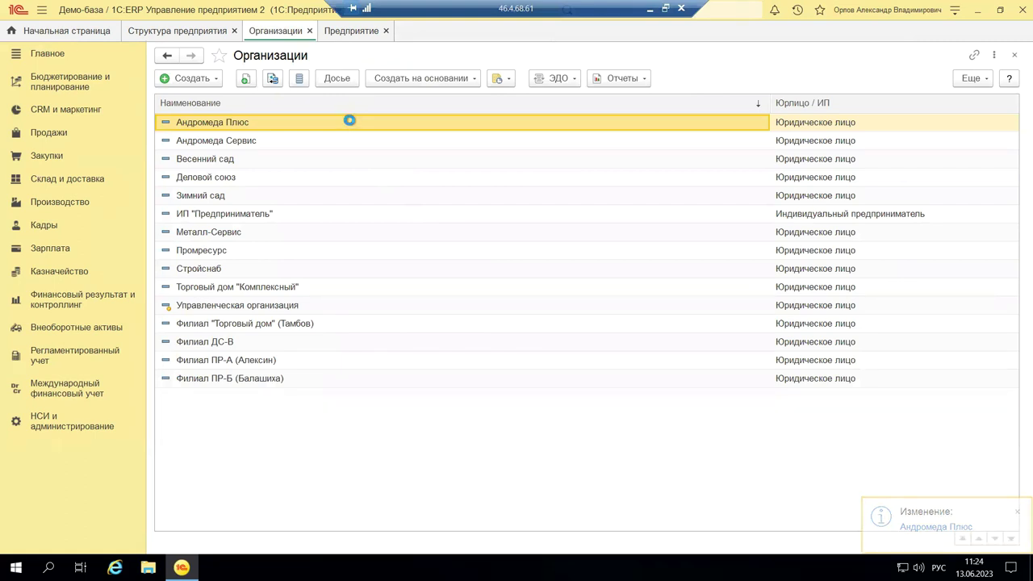
# Step: Reopen the Андромеда Плюс organization card and open the territorial conditions and work schedule settings under Зарплата и кадры
pyautogui.doubleClick(349, 123)
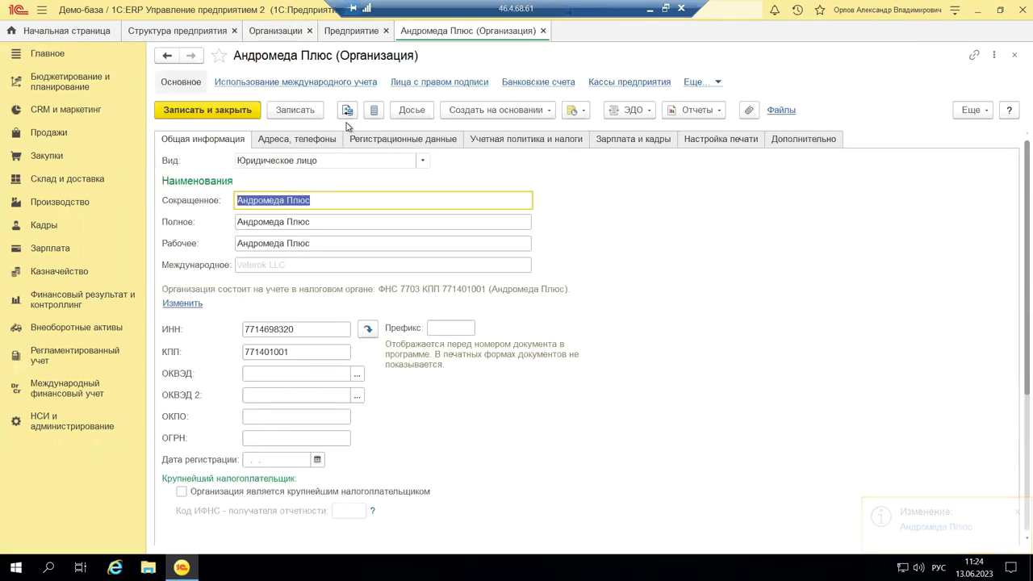
pyautogui.click(616, 141)
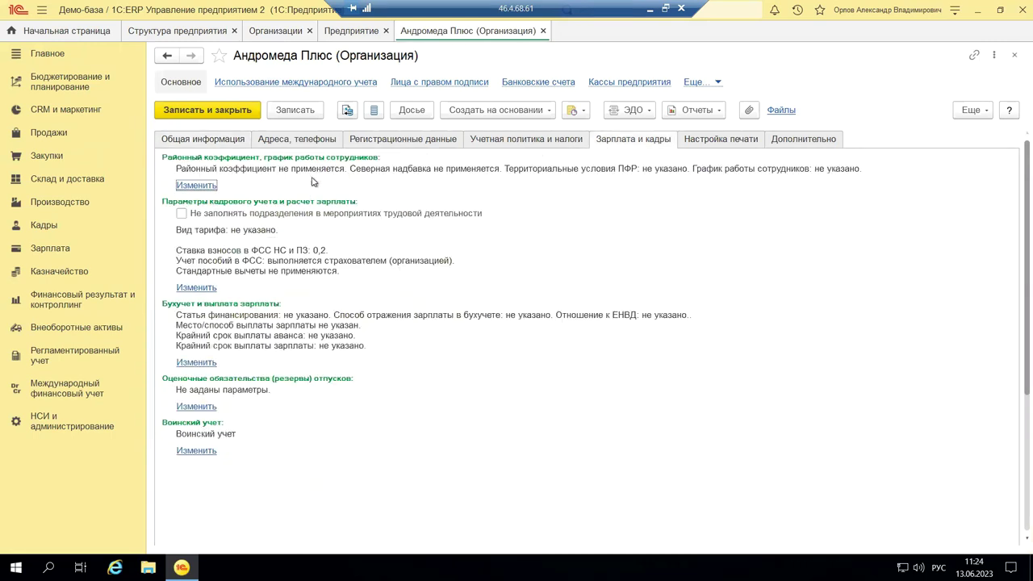
pyautogui.click(187, 186)
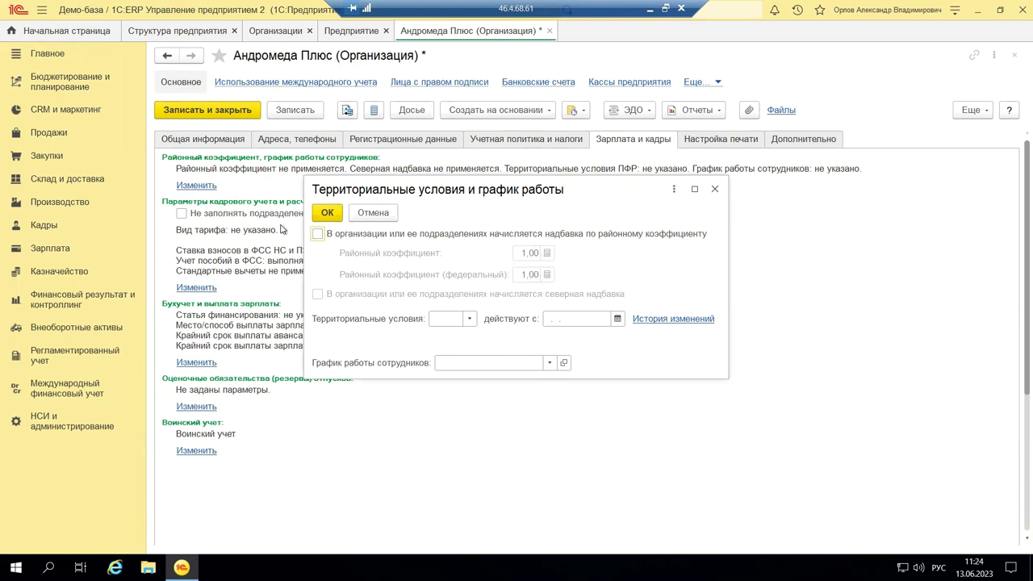
# Step: Try enabling the regional coefficient allowance, check the territorial conditions options, and close the territorial conditions and work schedule settings without saving
pyautogui.click(317, 235)
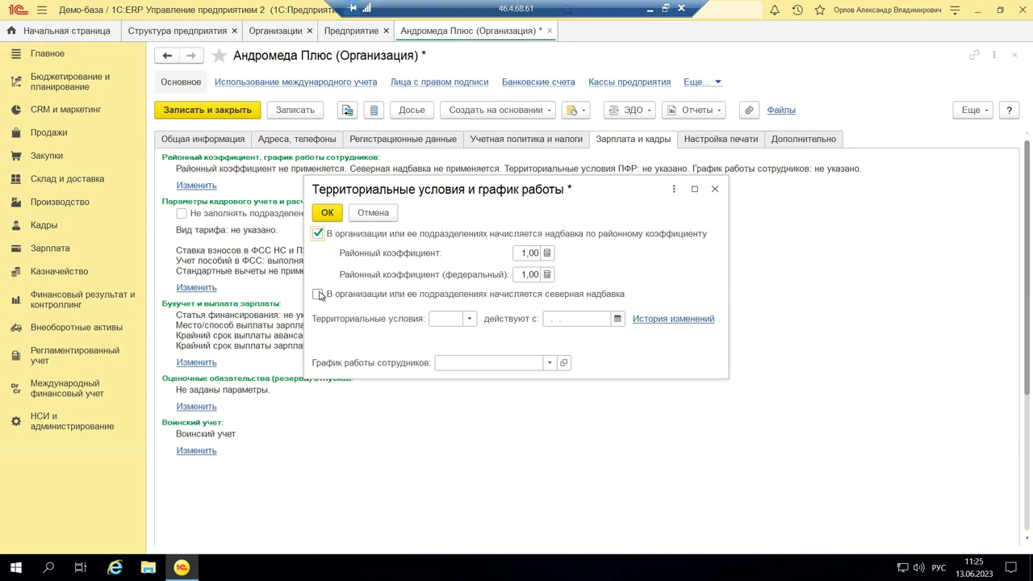
pyautogui.click(469, 319)
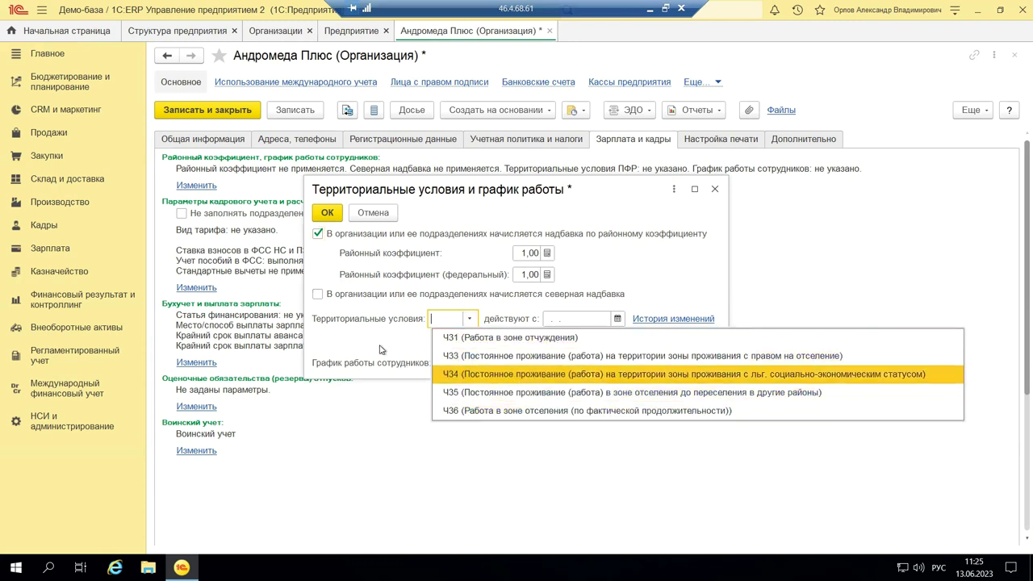
pyautogui.click(712, 195)
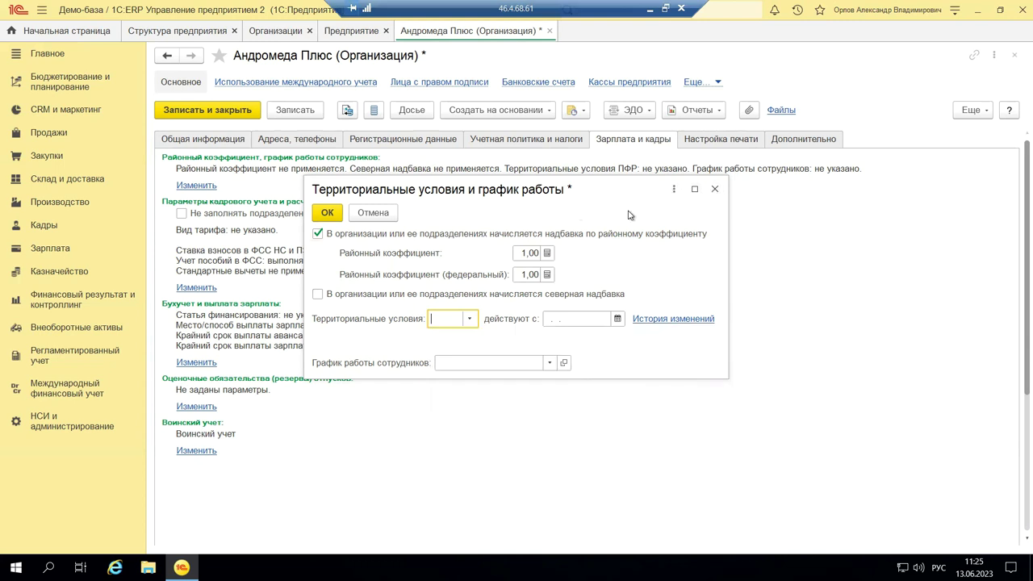
pyautogui.click(714, 190)
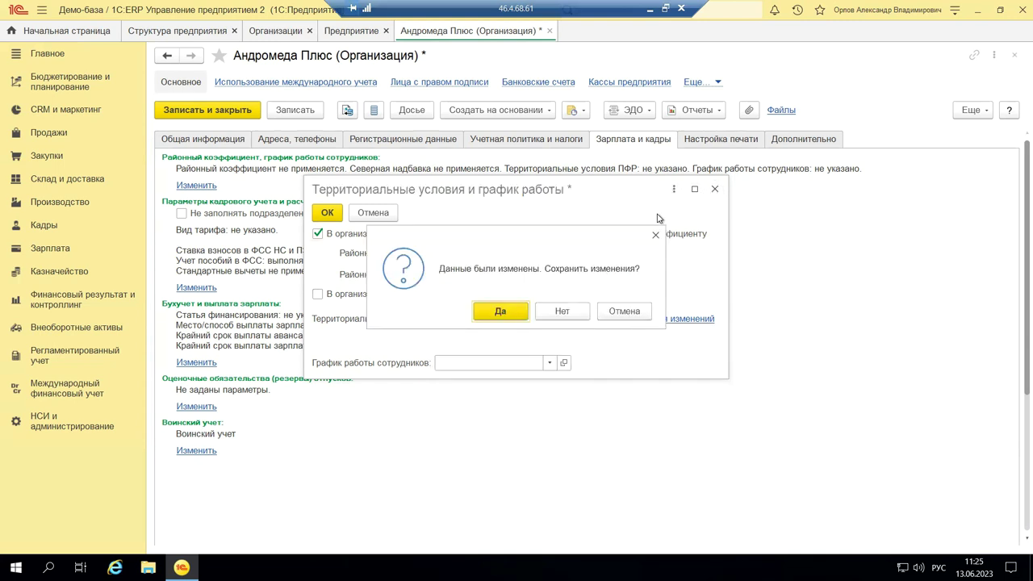
pyautogui.click(516, 312)
pyautogui.click(626, 298)
pyautogui.click(715, 189)
pyautogui.click(562, 311)
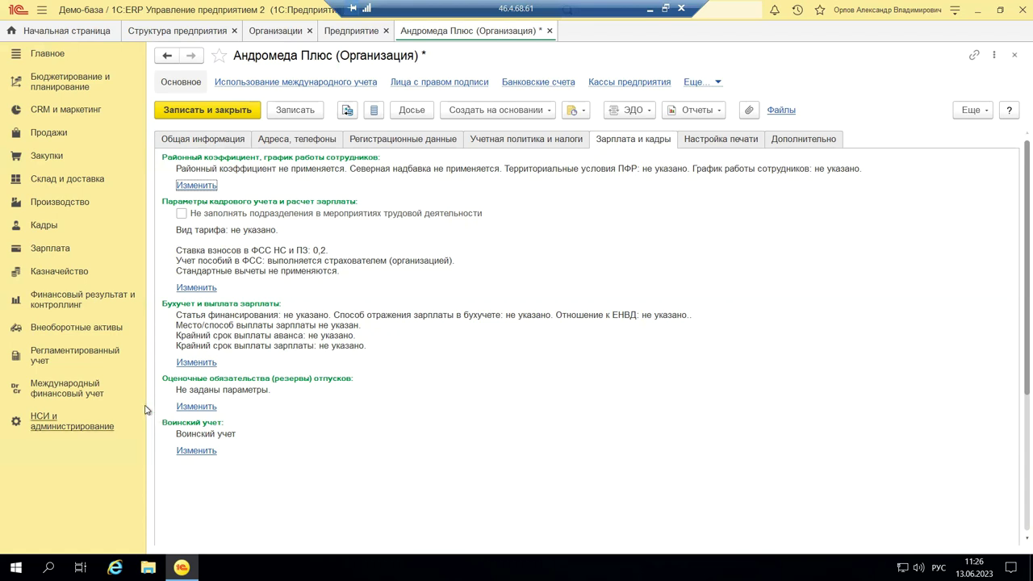
# Step: Open the Кадры settings under НСИ и администрирование and review the personnel options through the Штатное расписание and Воинский учет sections
pyautogui.click(42, 425)
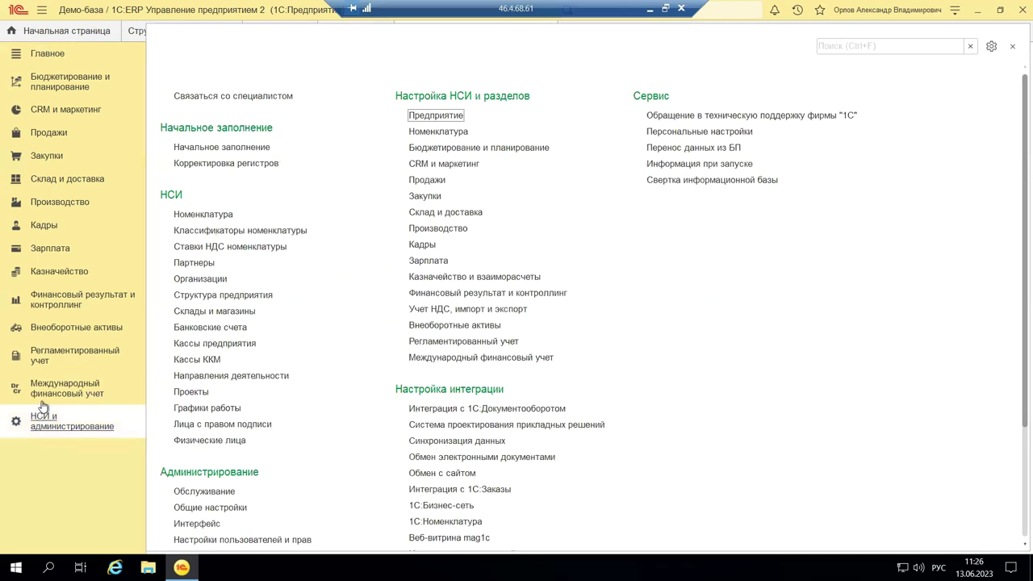
pyautogui.click(432, 246)
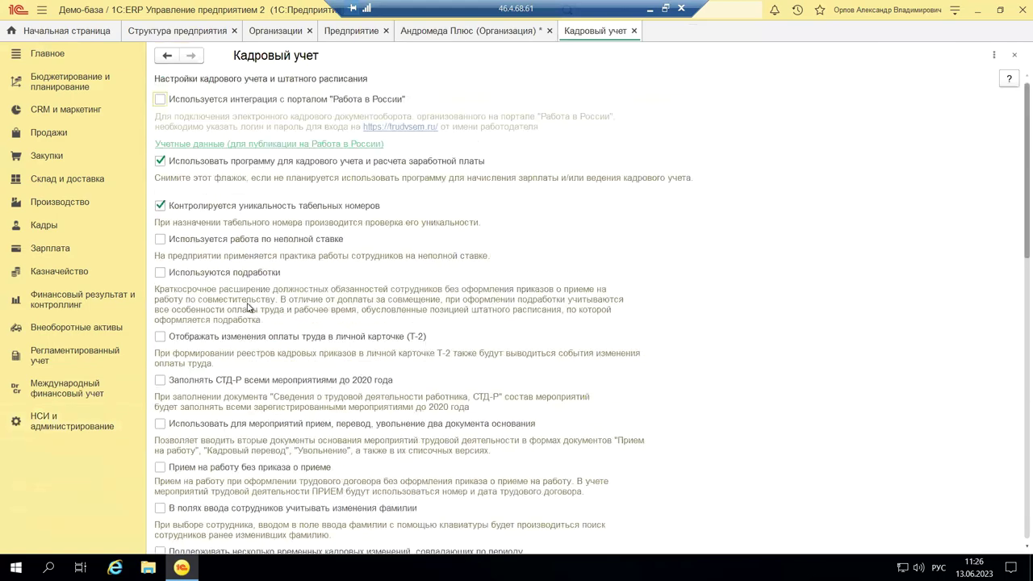
pyautogui.scroll(-5, 248, 308)
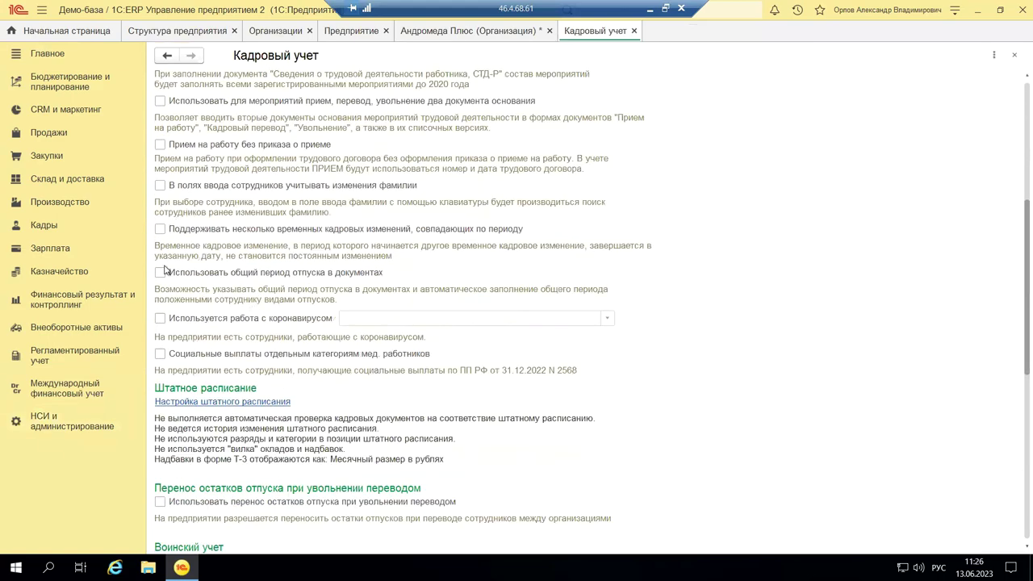
pyautogui.scroll(-3, 164, 336)
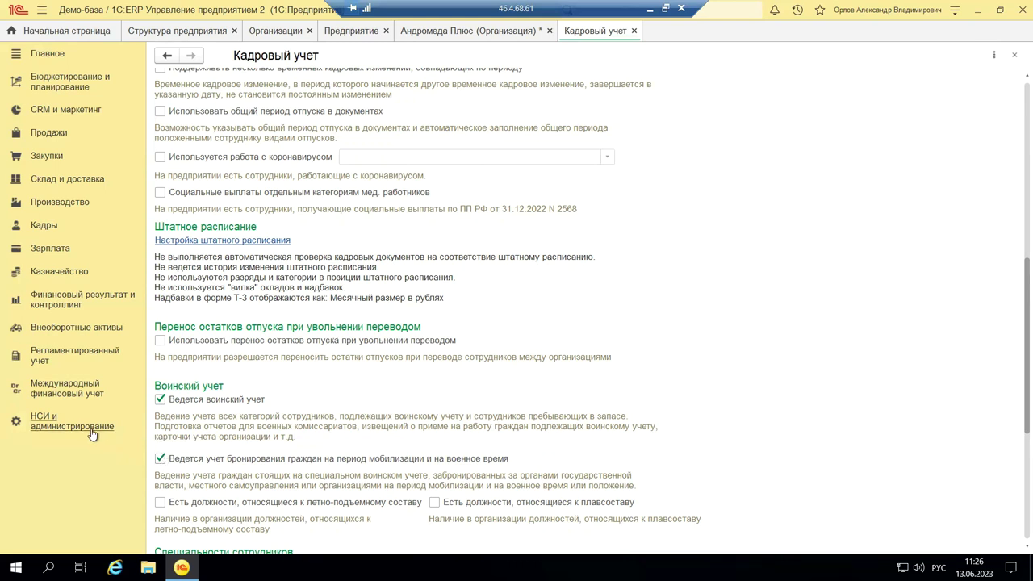
# Step: From the Андромеда Плюс card, open the Воинский учет settings, review the printed military registration work plan, and close it
pyautogui.click(449, 32)
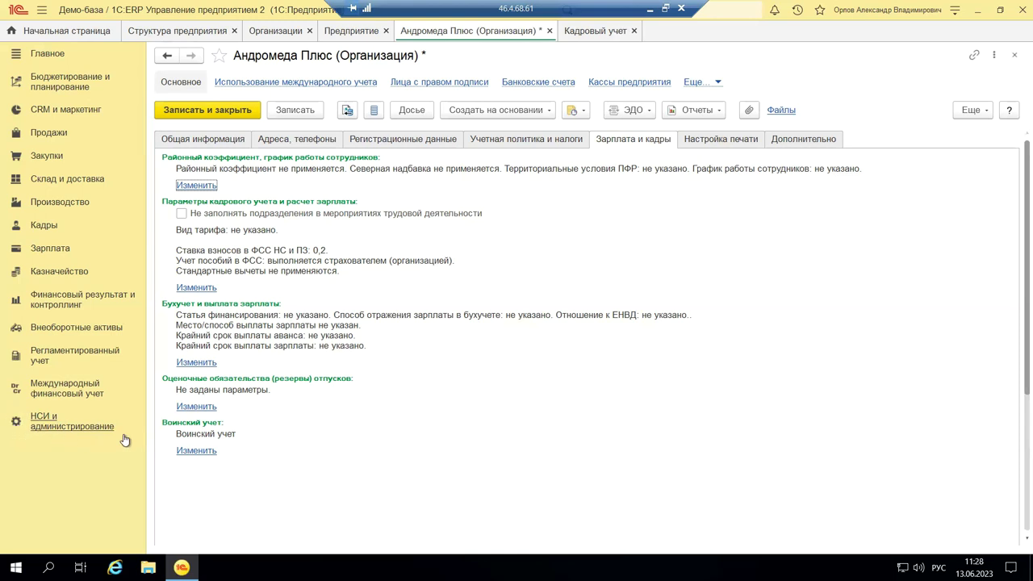
pyautogui.click(195, 451)
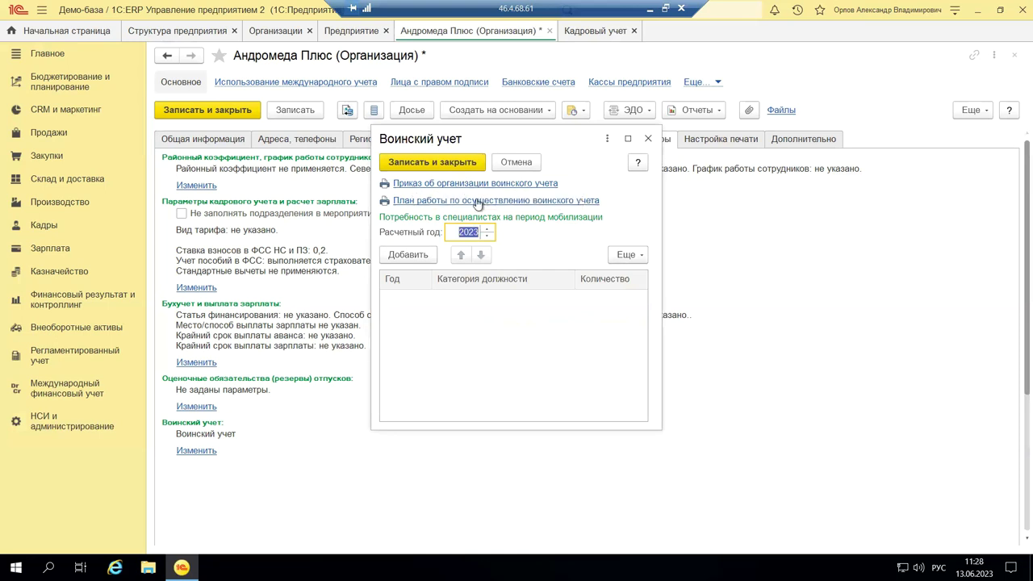
pyautogui.click(565, 205)
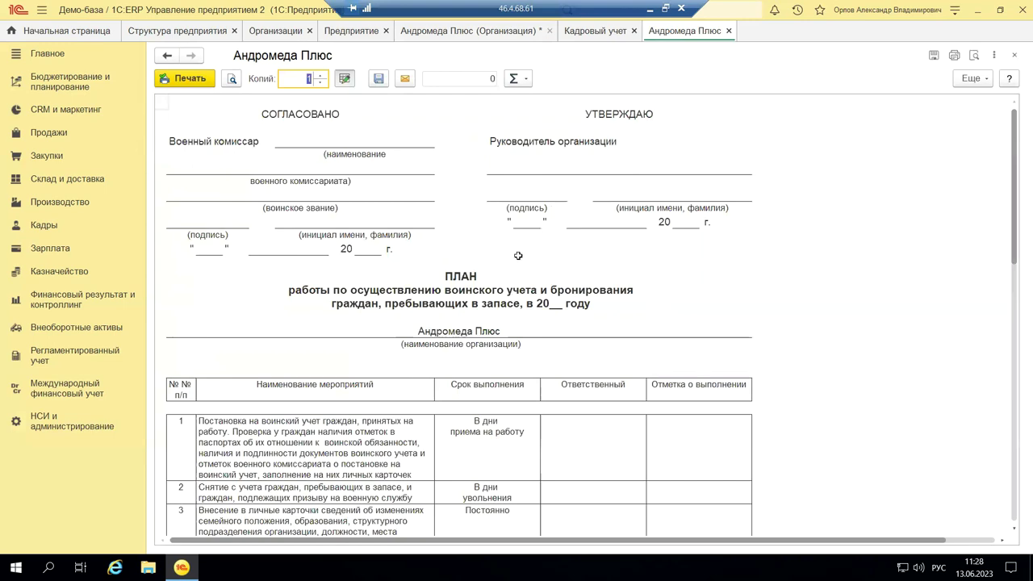
pyautogui.scroll(-3, 520, 260)
pyautogui.scroll(-1, 522, 261)
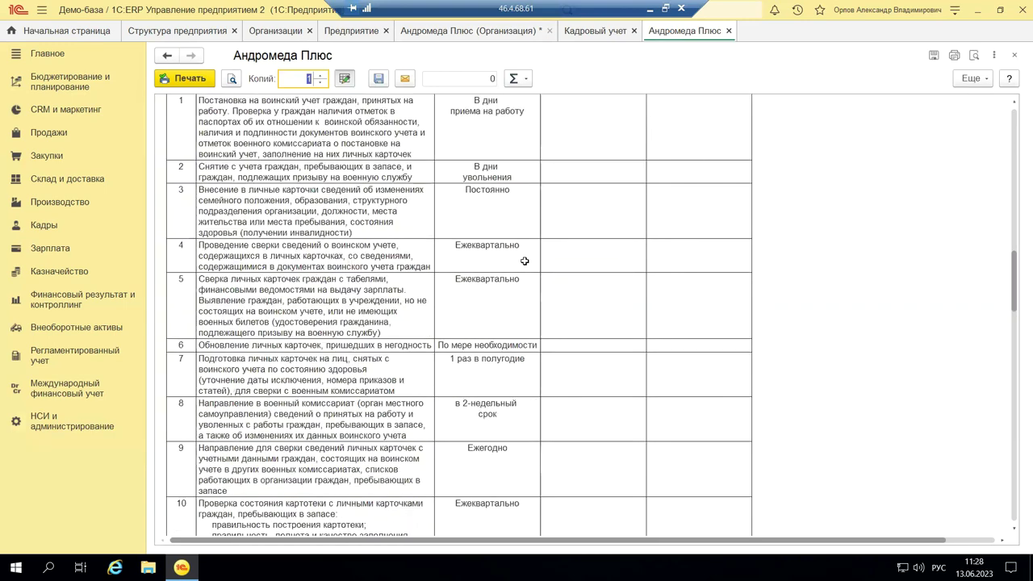
pyautogui.scroll(2, 525, 260)
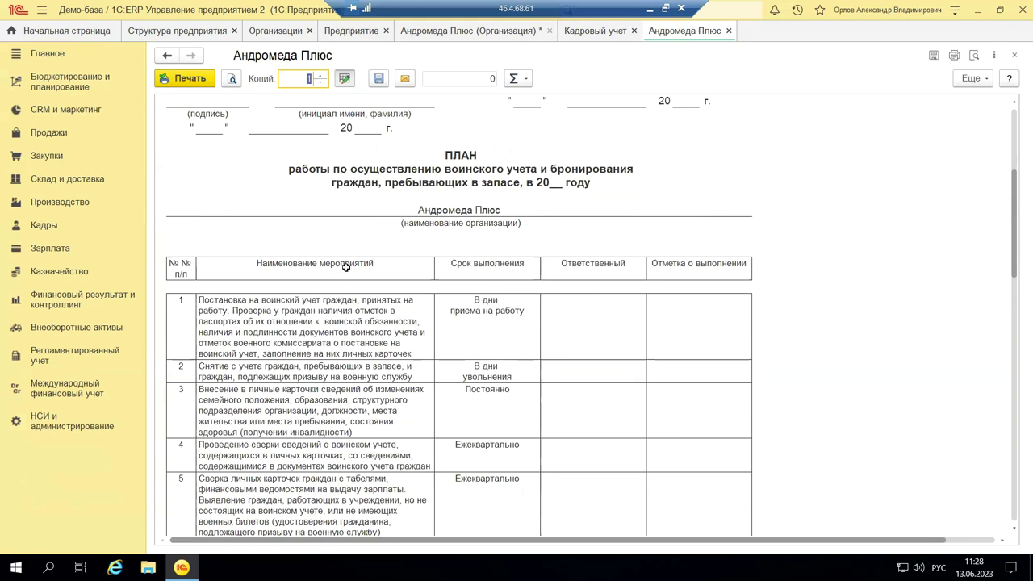
pyautogui.scroll(2, 347, 266)
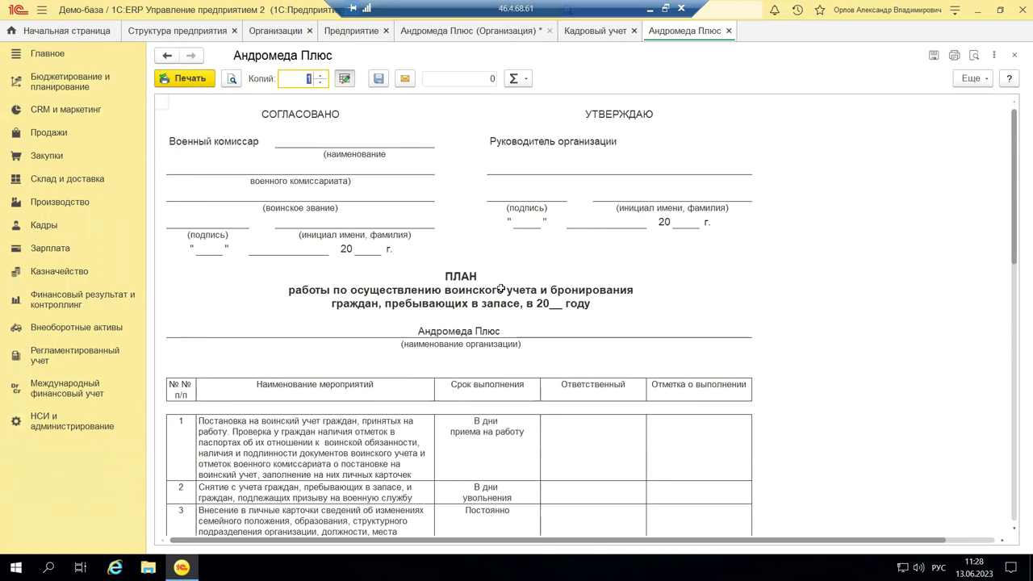
pyautogui.click(549, 159)
pyautogui.click(535, 192)
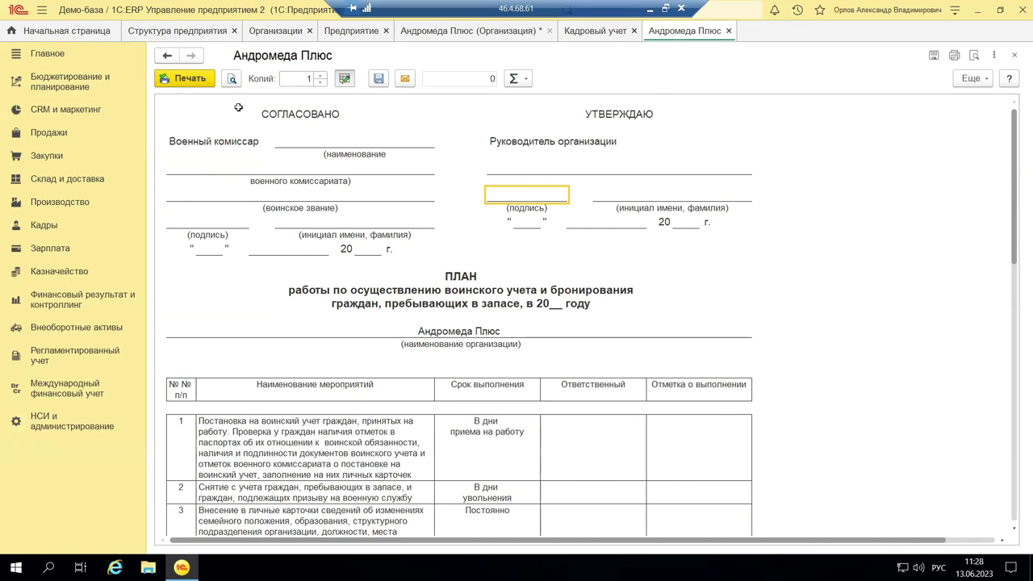
pyautogui.scroll(-15, 357, 215)
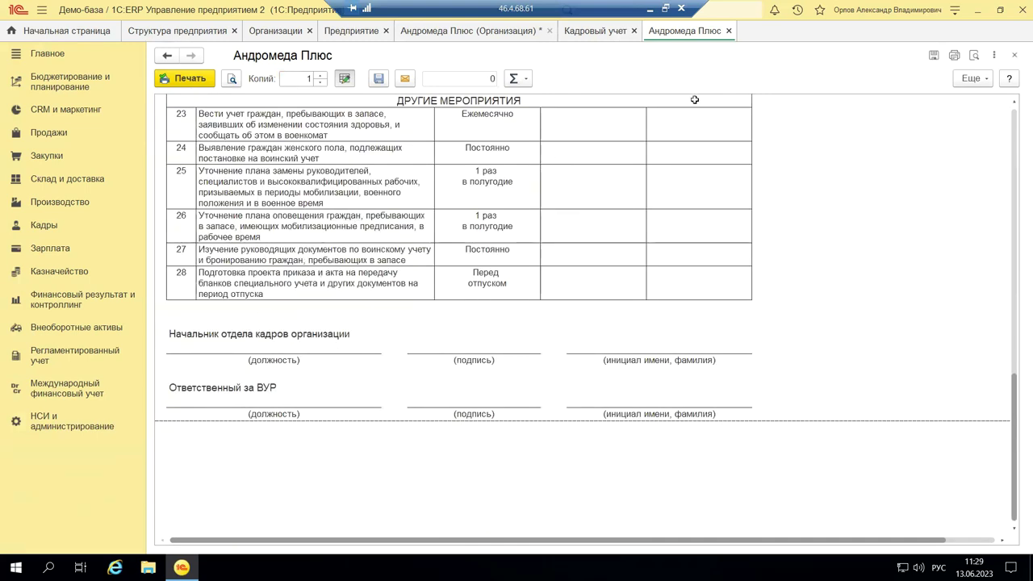
pyautogui.click(1014, 55)
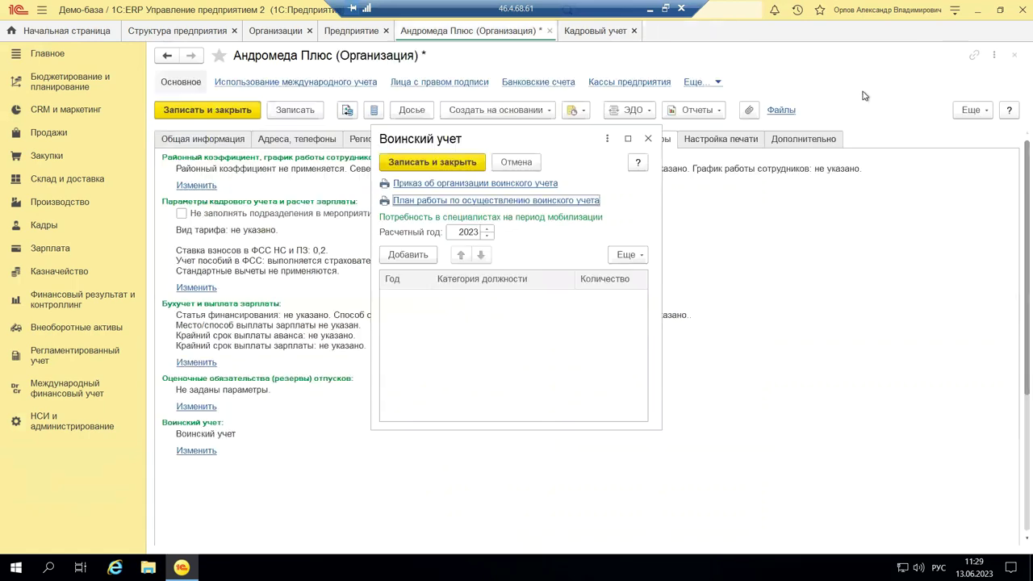
# Step: Generate the order on organizing military registration and examine its blanks for responsible persons, deadline and signatures
pyautogui.click(443, 185)
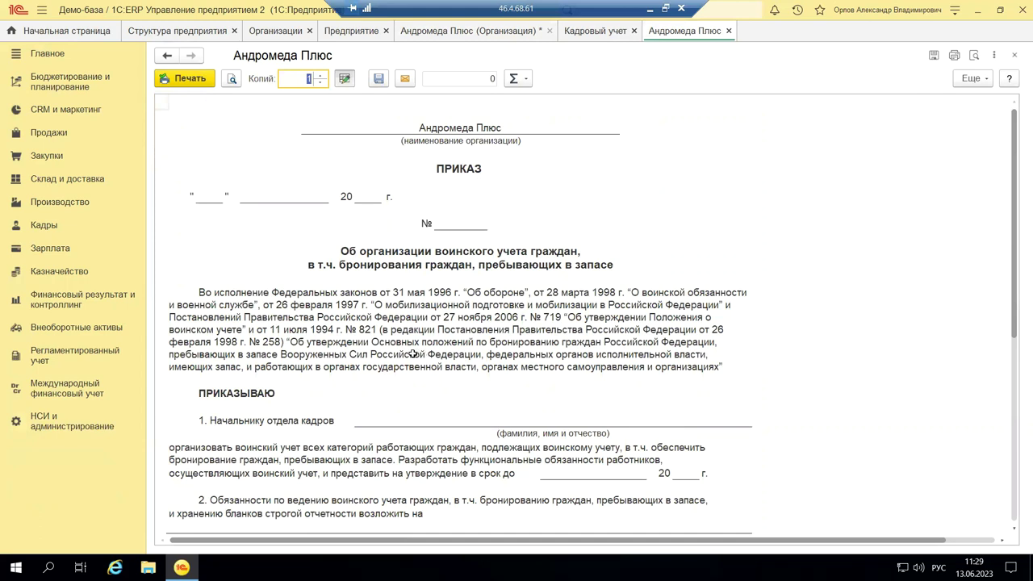
pyautogui.click(365, 415)
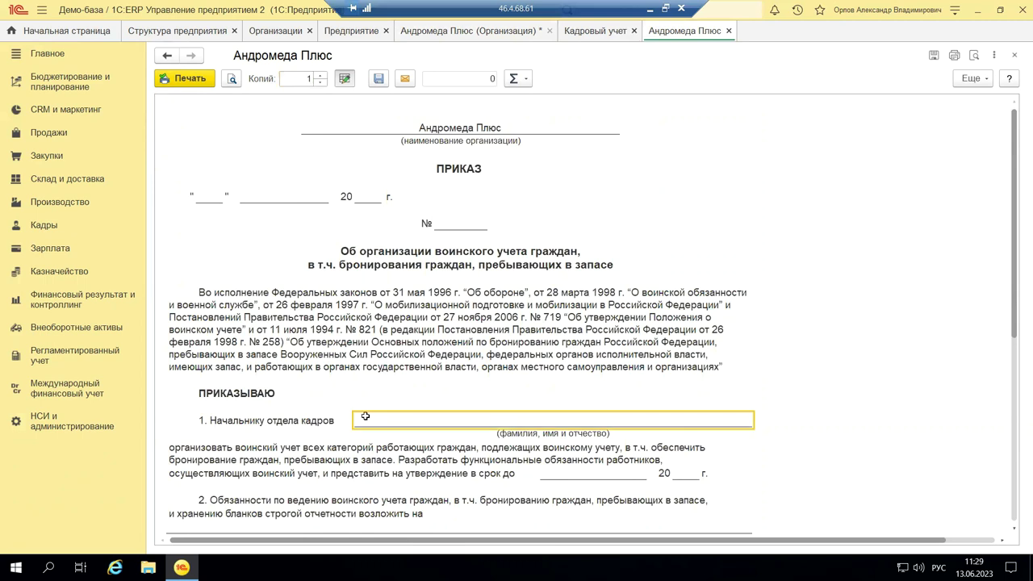
pyautogui.scroll(-3, 466, 423)
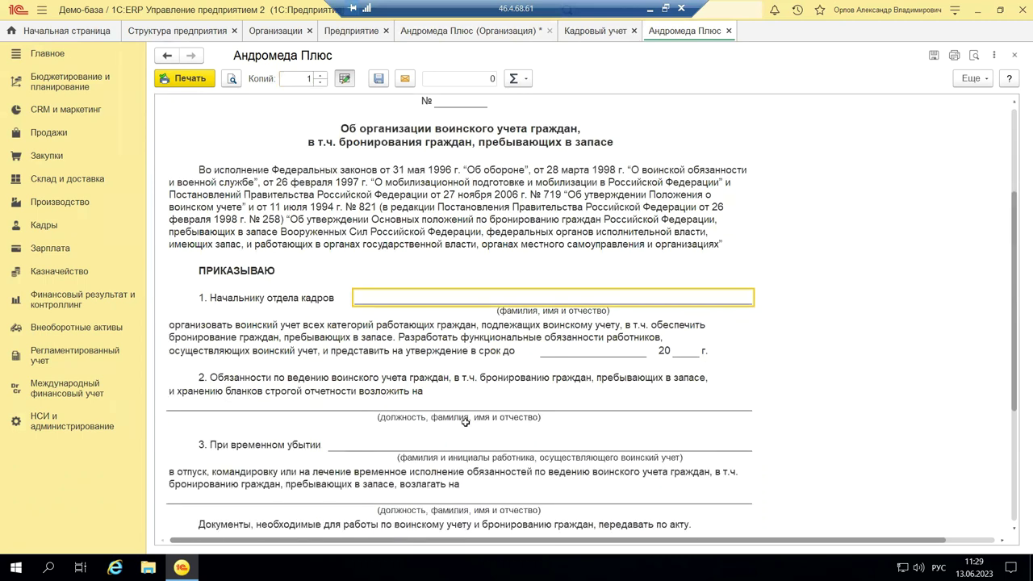
pyautogui.click(568, 348)
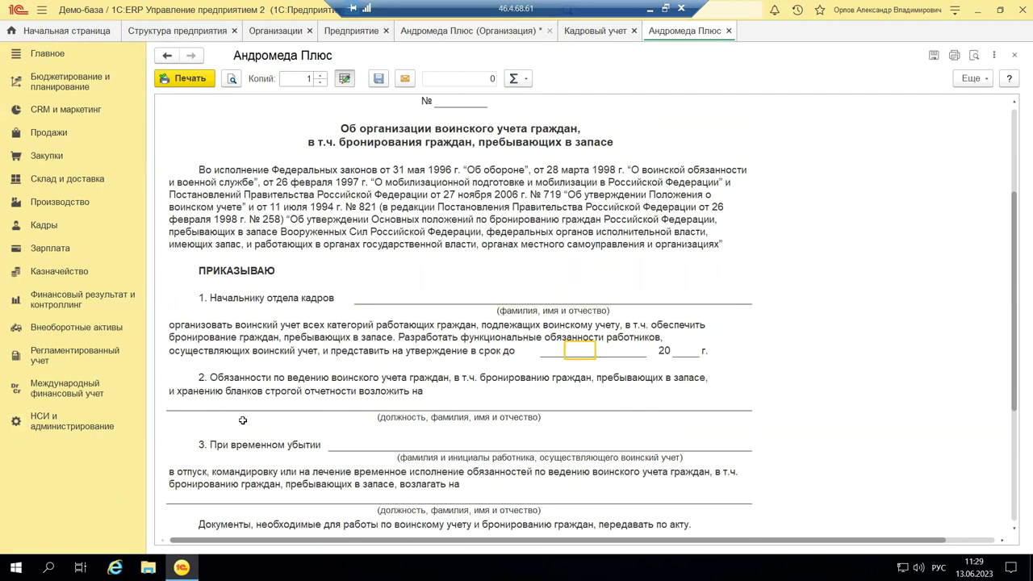
pyautogui.scroll(-2, 244, 418)
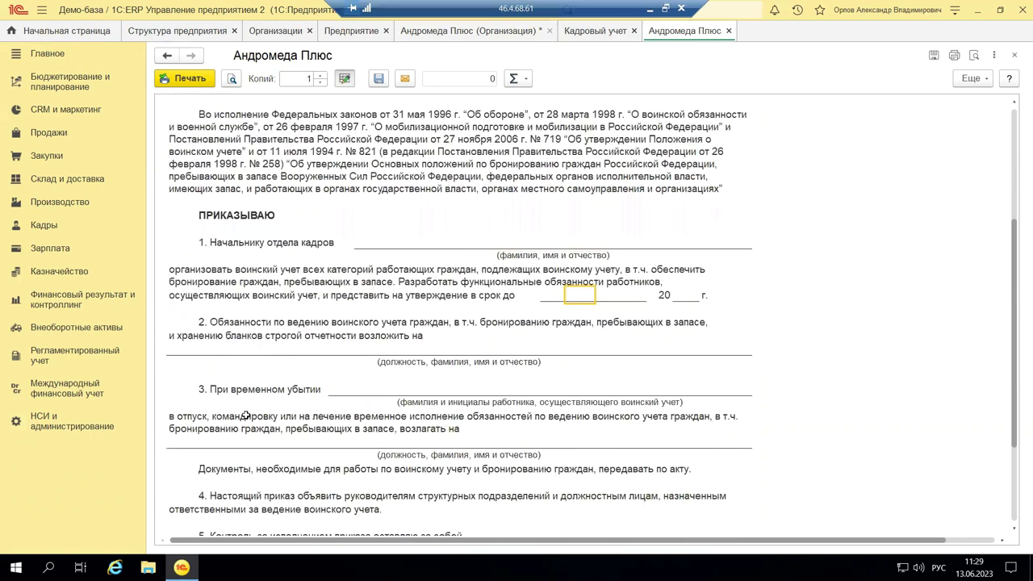
pyautogui.scroll(-6, 244, 415)
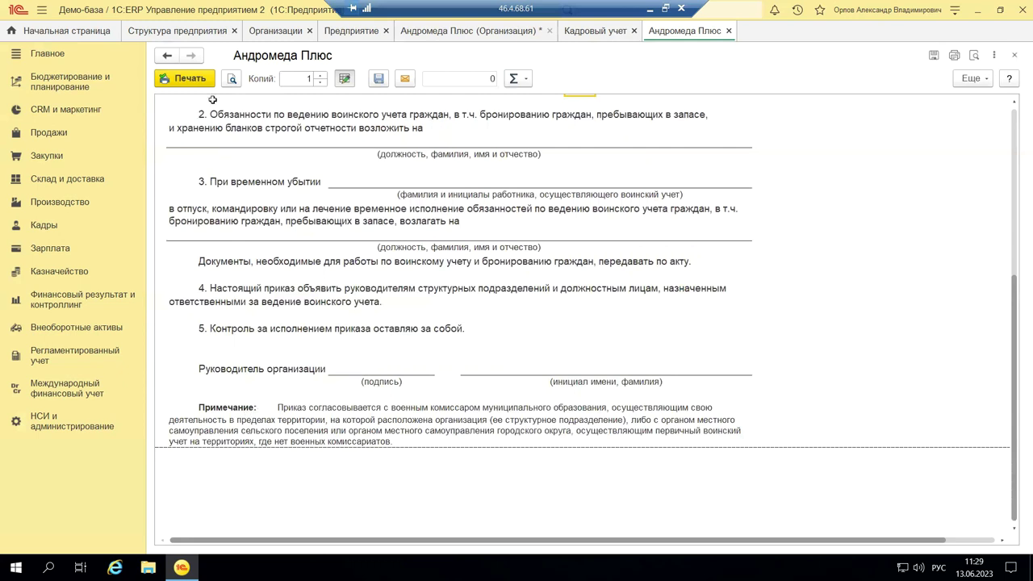
# Step: Open the enterprise structure from НСИ и администрирование and expand the Административное управление and Склады departments
pyautogui.click(277, 31)
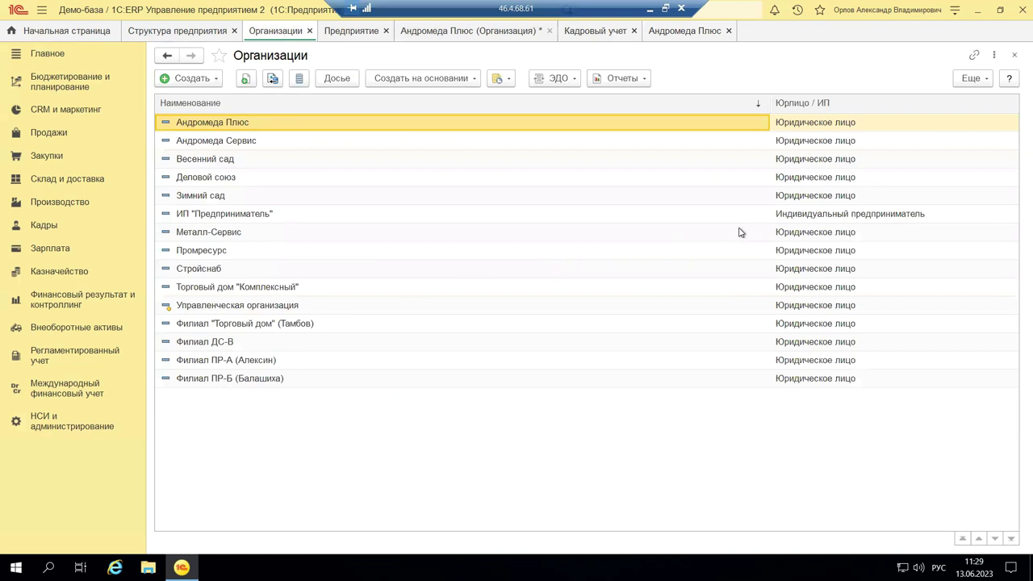
pyautogui.click(80, 429)
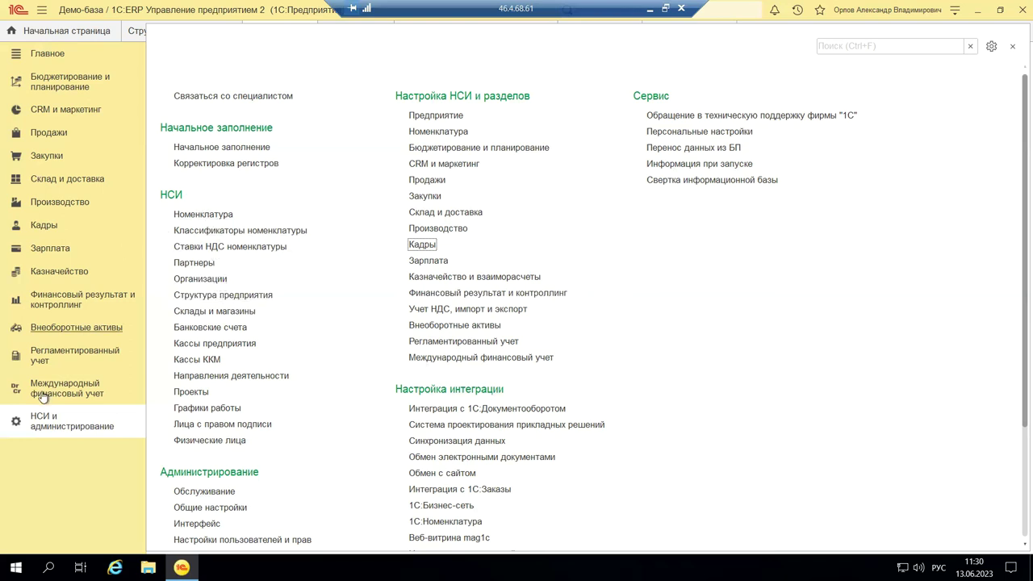
pyautogui.click(188, 296)
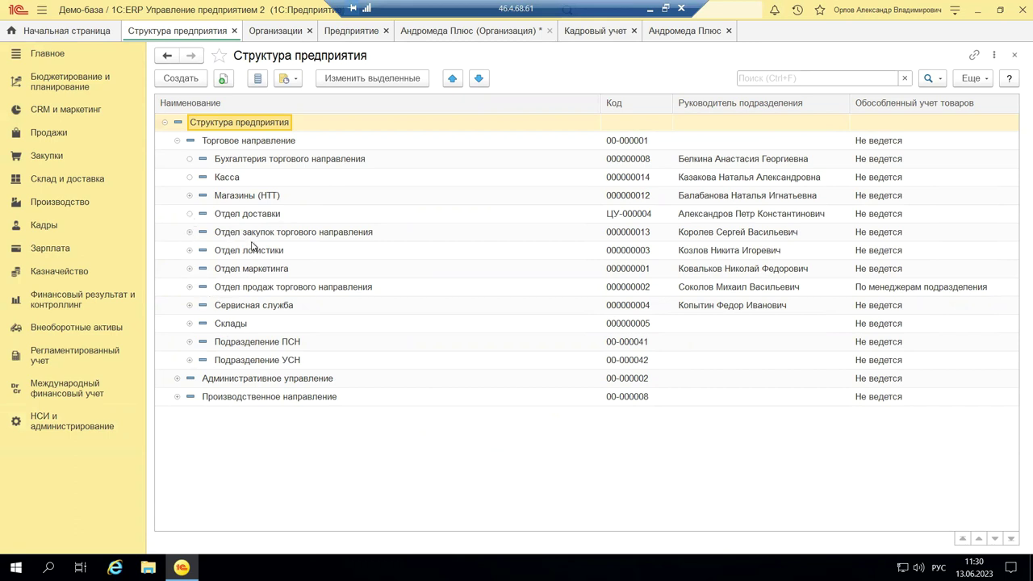
pyautogui.click(178, 379)
pyautogui.scroll(-1, 305, 350)
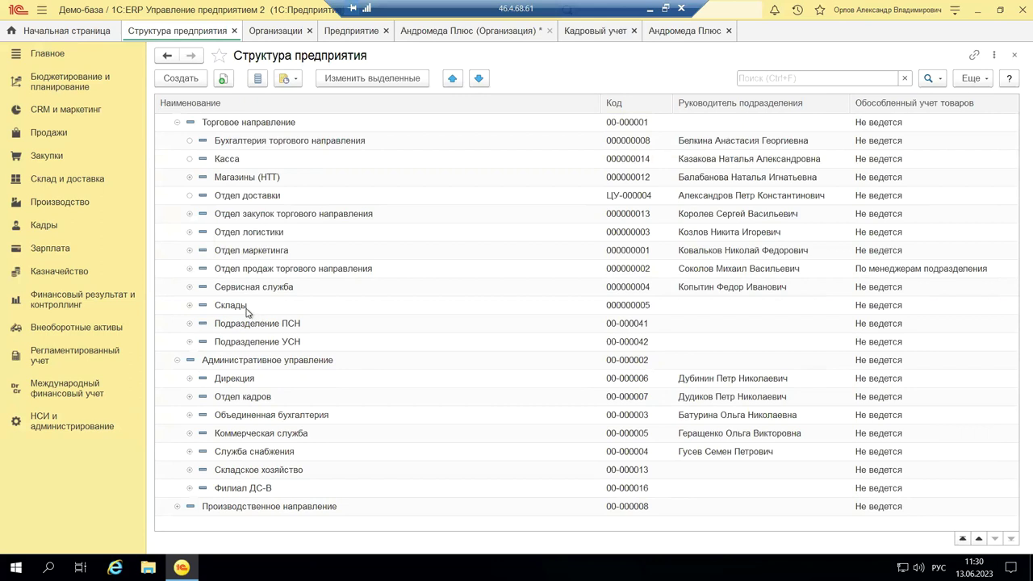
pyautogui.click(190, 305)
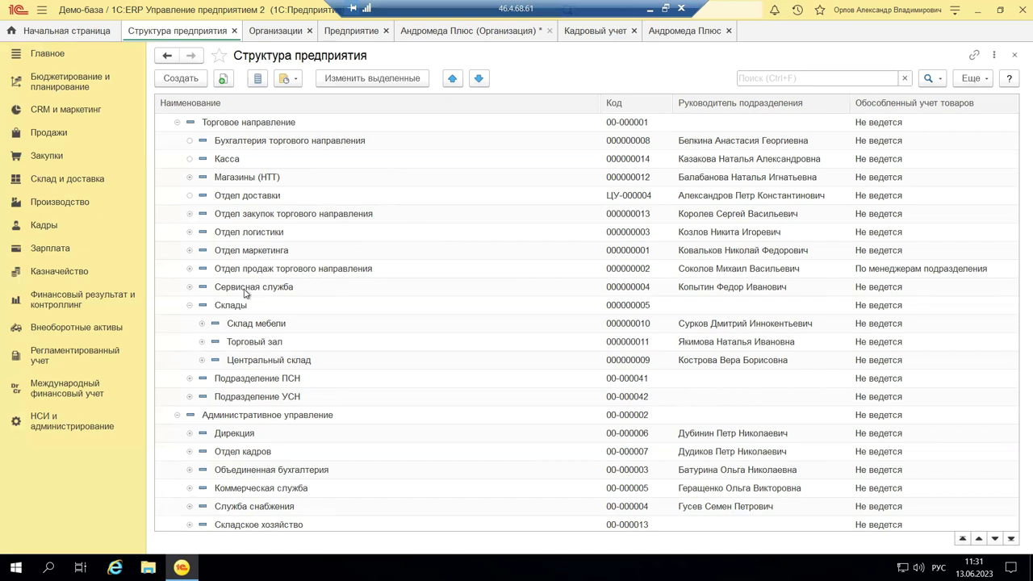
# Step: Open the Склады department card, check its Руководитель подразделения field, and close the card without changes
pyautogui.click(222, 309)
pyautogui.doubleClick(222, 308)
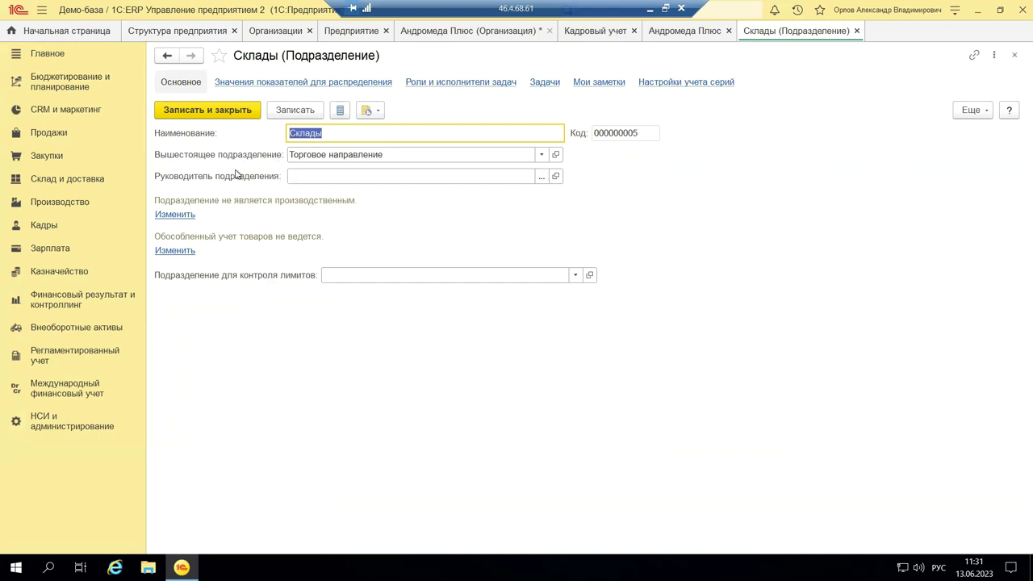
pyautogui.click(294, 176)
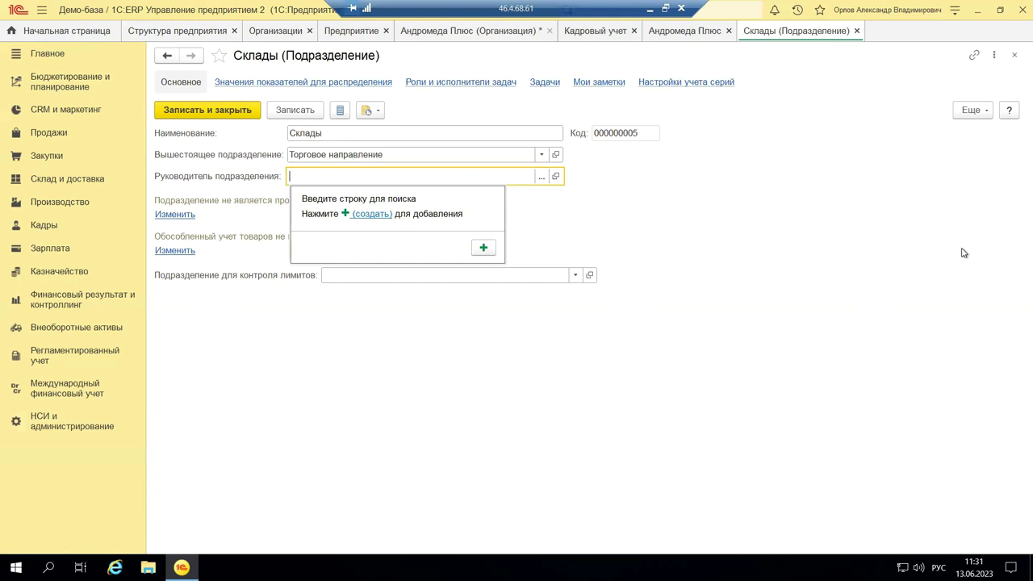
pyautogui.click(1013, 54)
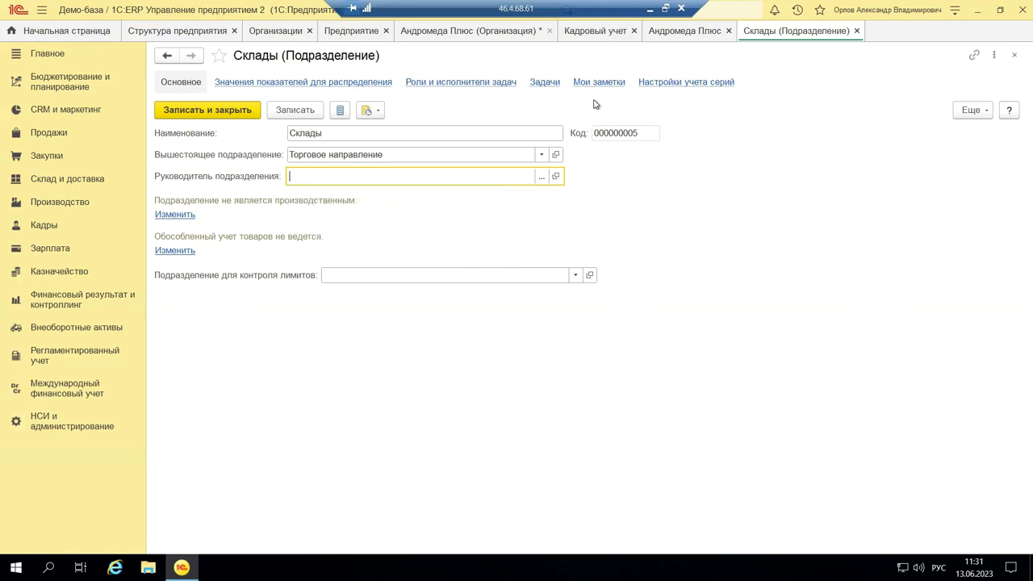
pyautogui.click(1013, 54)
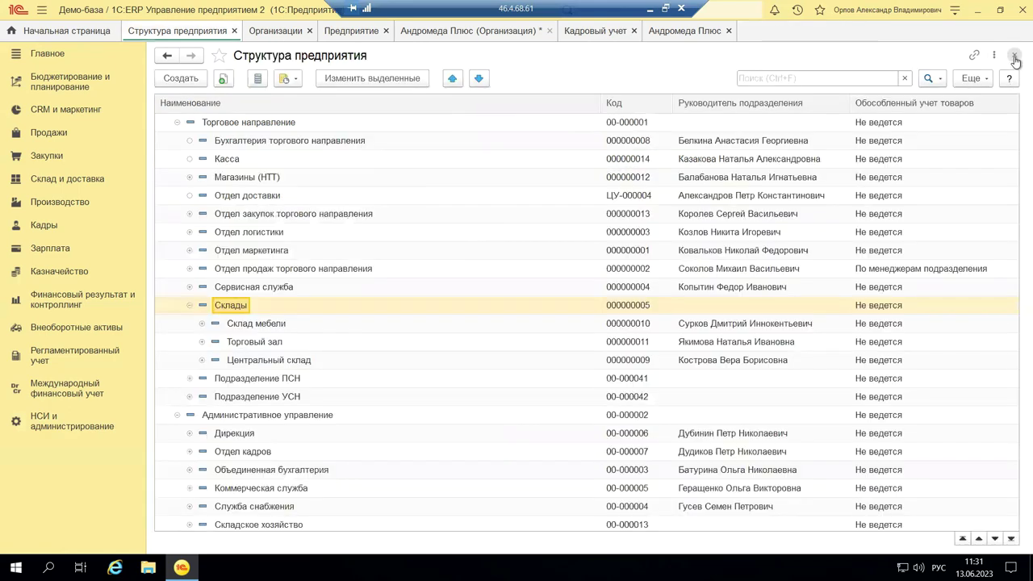
# Step: Review the options on the Кадровый учет settings page, from part-time work to the general vacation period, and close the page
pyautogui.click(606, 31)
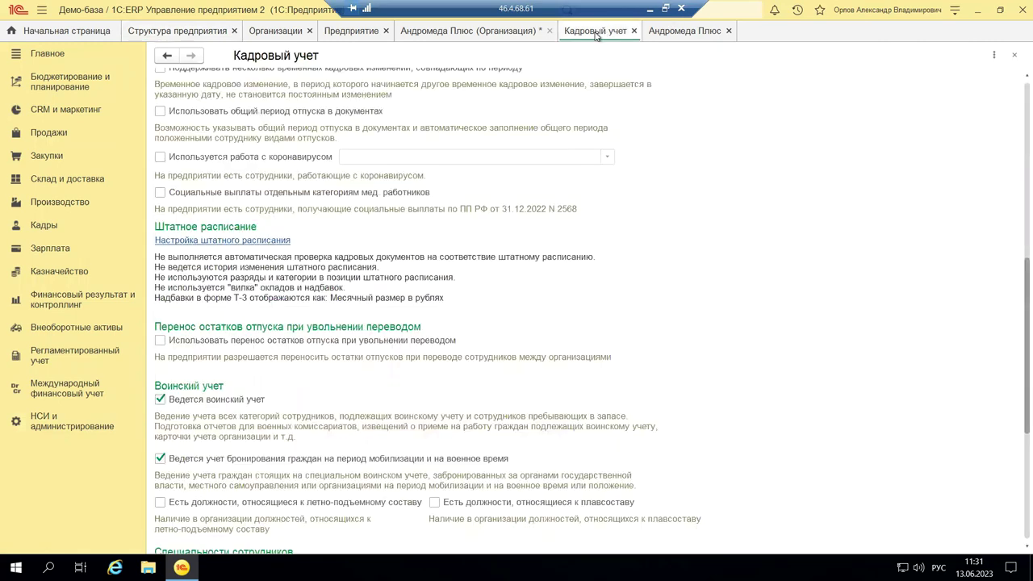
pyautogui.scroll(10, 326, 255)
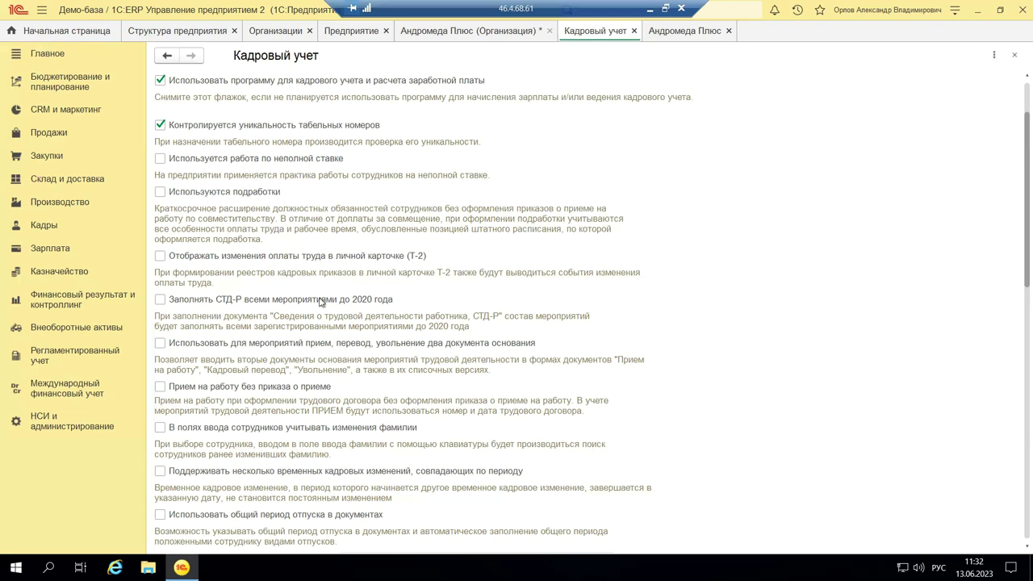
pyautogui.scroll(-2, 321, 302)
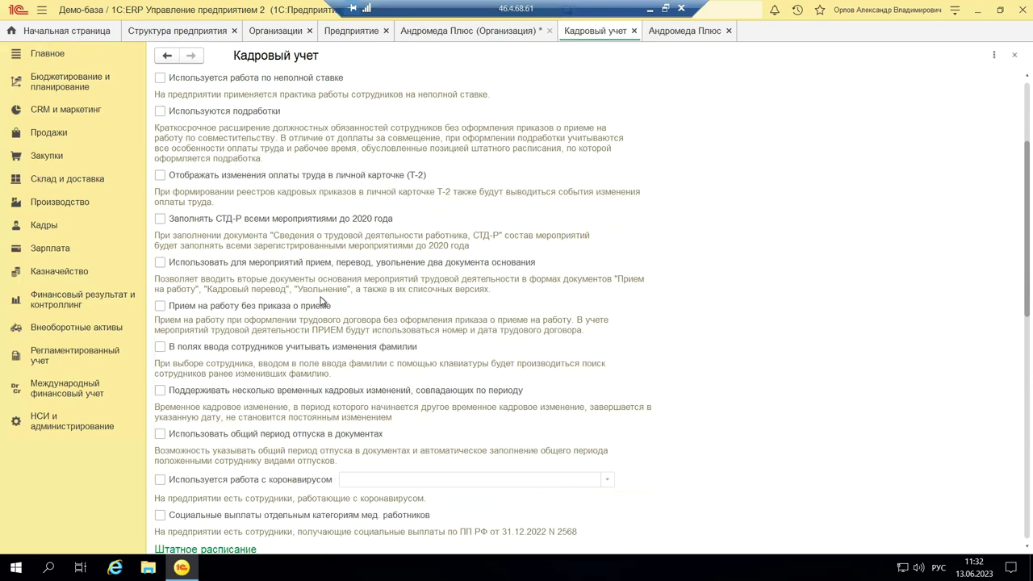
pyautogui.scroll(2, 179, 178)
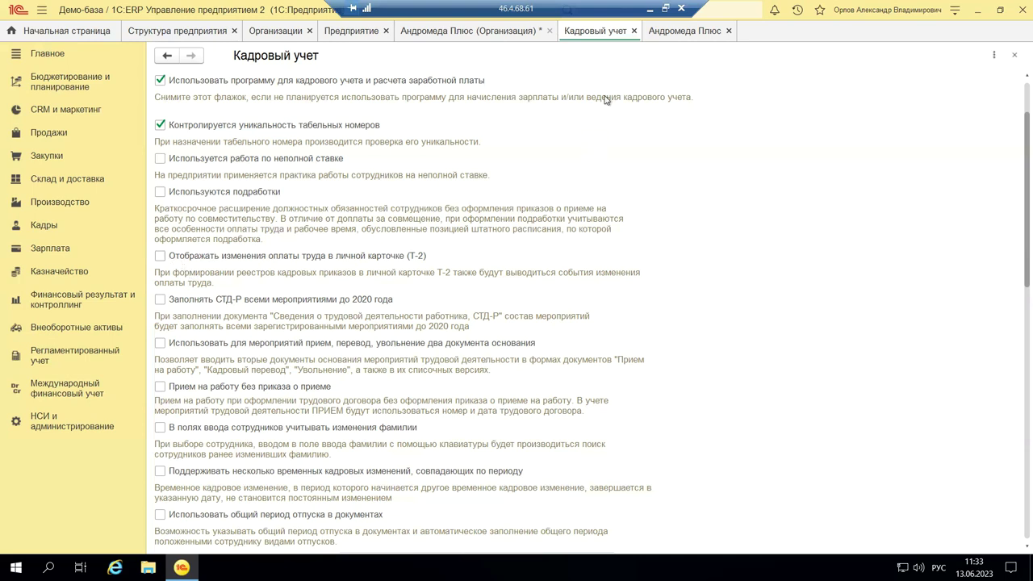
pyautogui.click(634, 31)
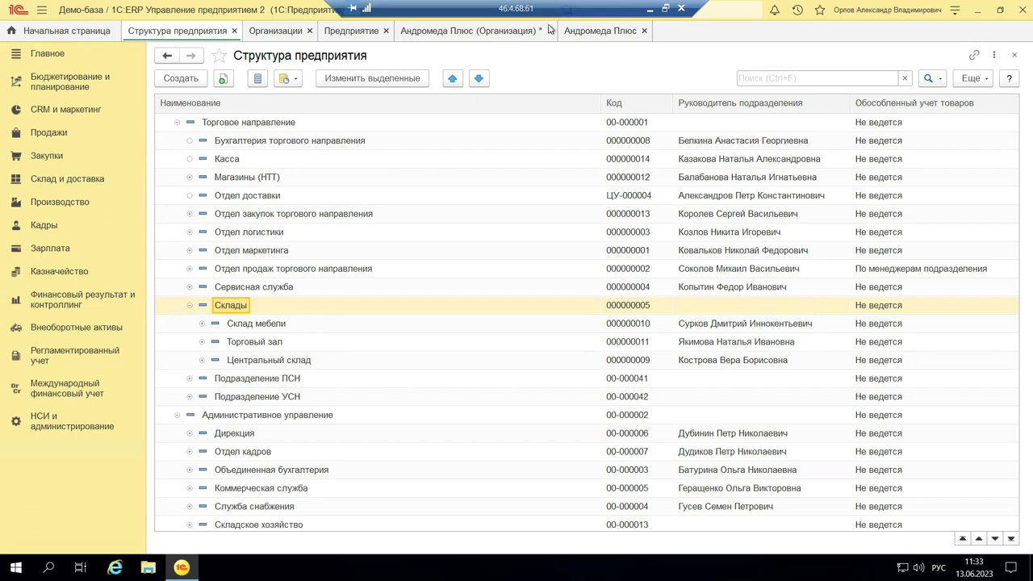
# Step: Close the open Андромеда Плюс windows, including Воинский учет, without saving the organization card, and close the enterprise structure
pyautogui.click(644, 30)
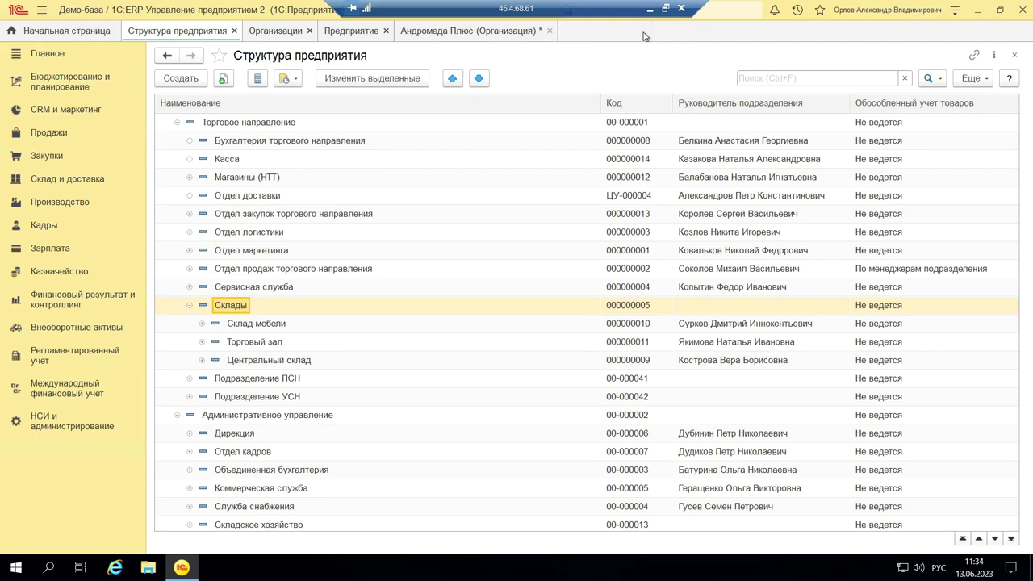
pyautogui.click(434, 31)
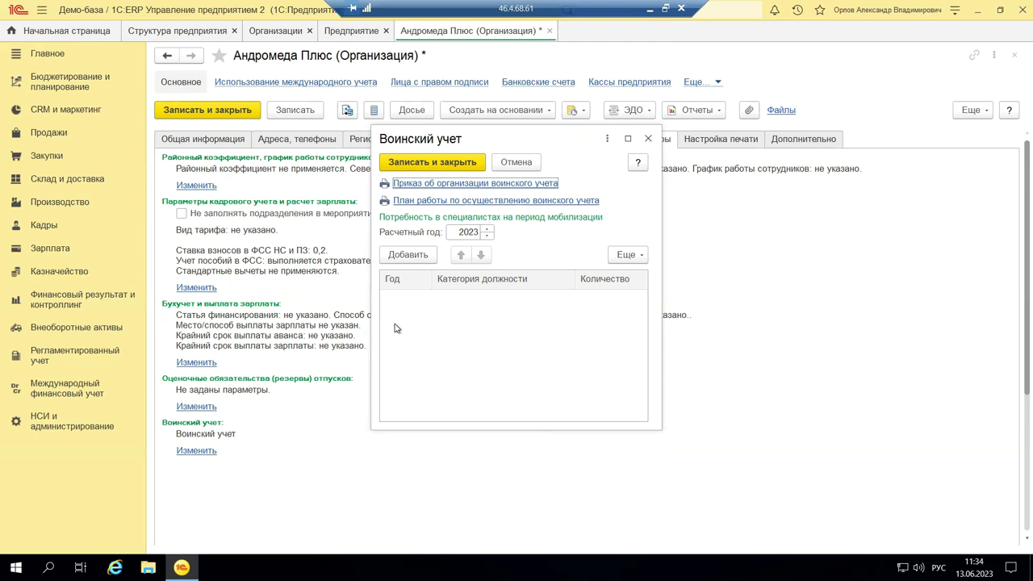
pyautogui.click(649, 142)
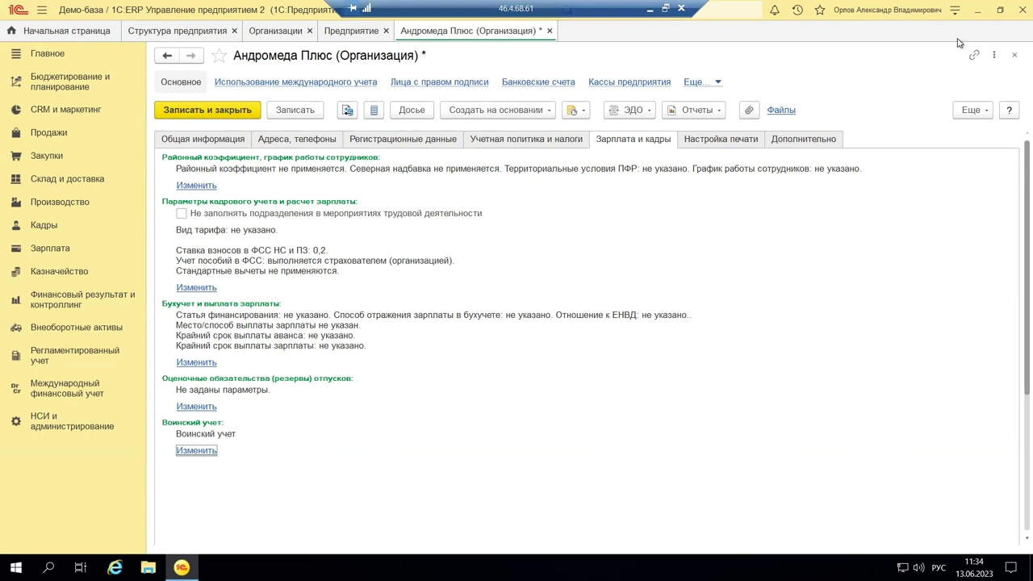
pyautogui.click(1016, 57)
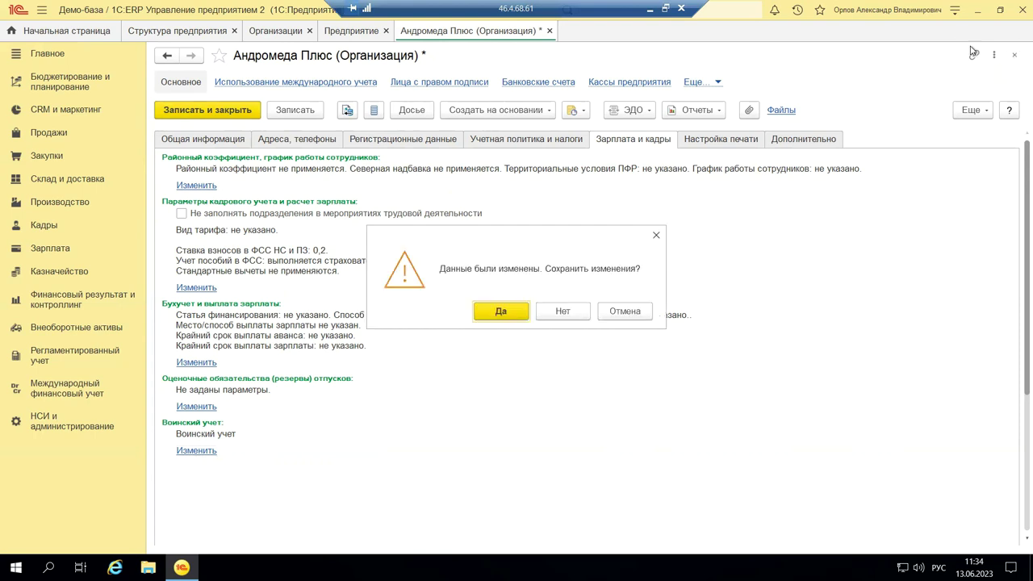
pyautogui.click(562, 312)
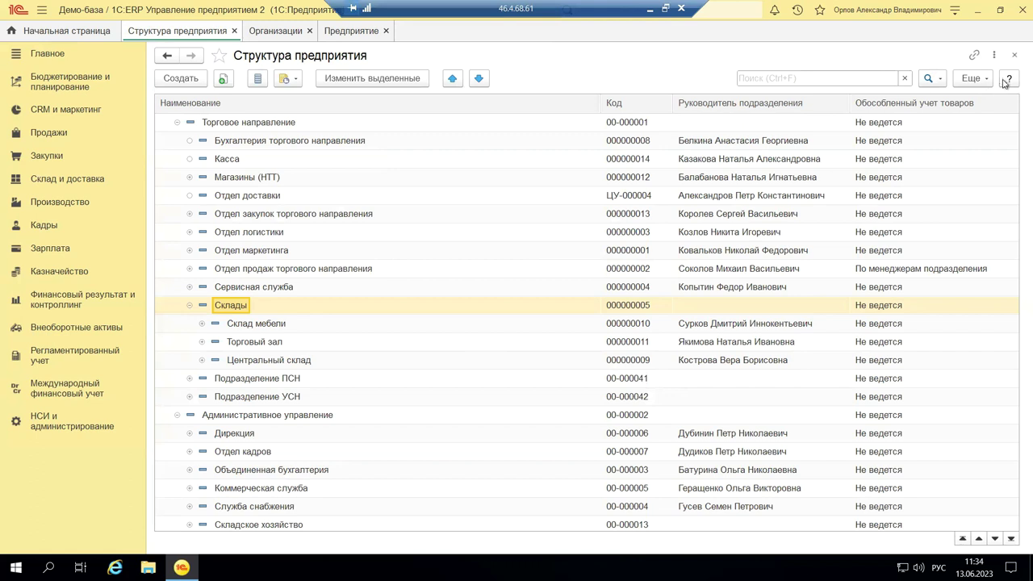
pyautogui.click(1014, 55)
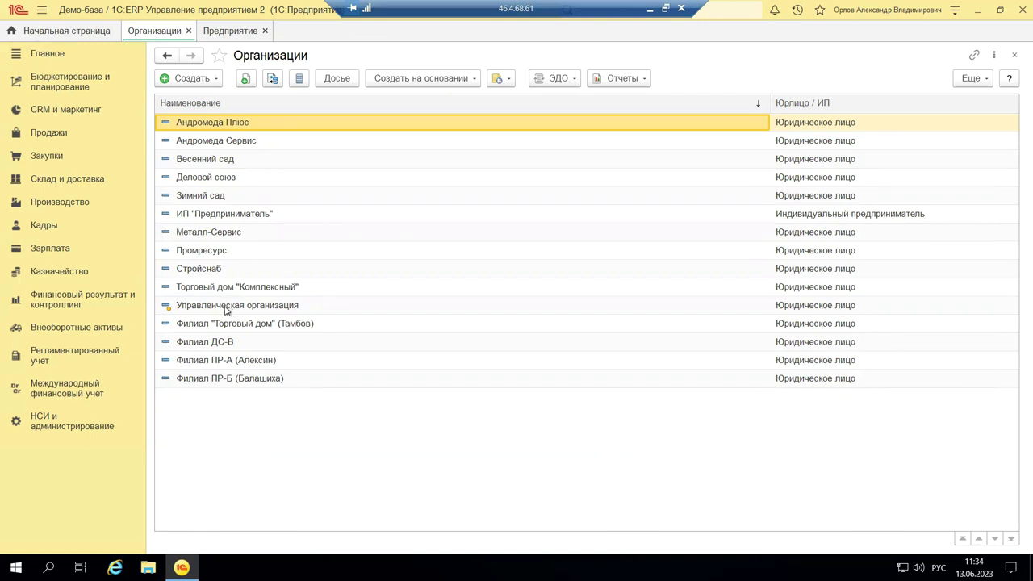
# Step: Consult the PowerPoint slide, open Общие настройки in 1C:ERP, and check the Региональные настройки without changing them
pyautogui.click(648, 9)
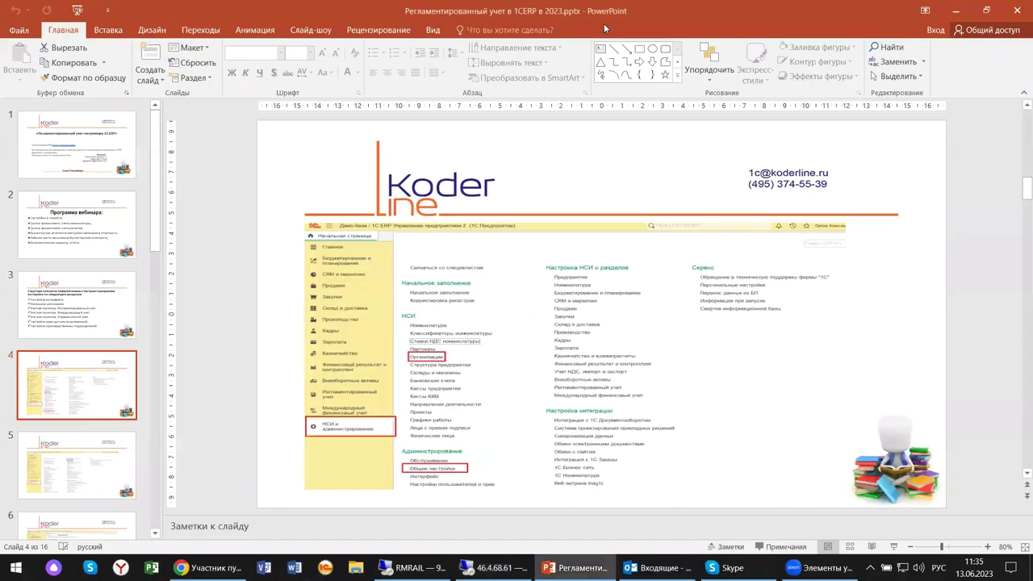
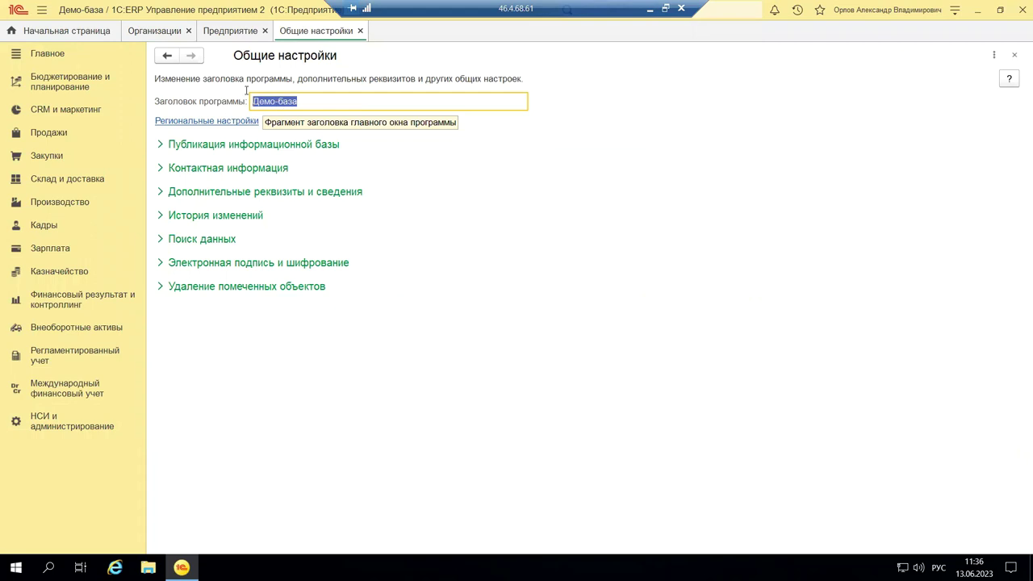
pyautogui.doubleClick(56, 14)
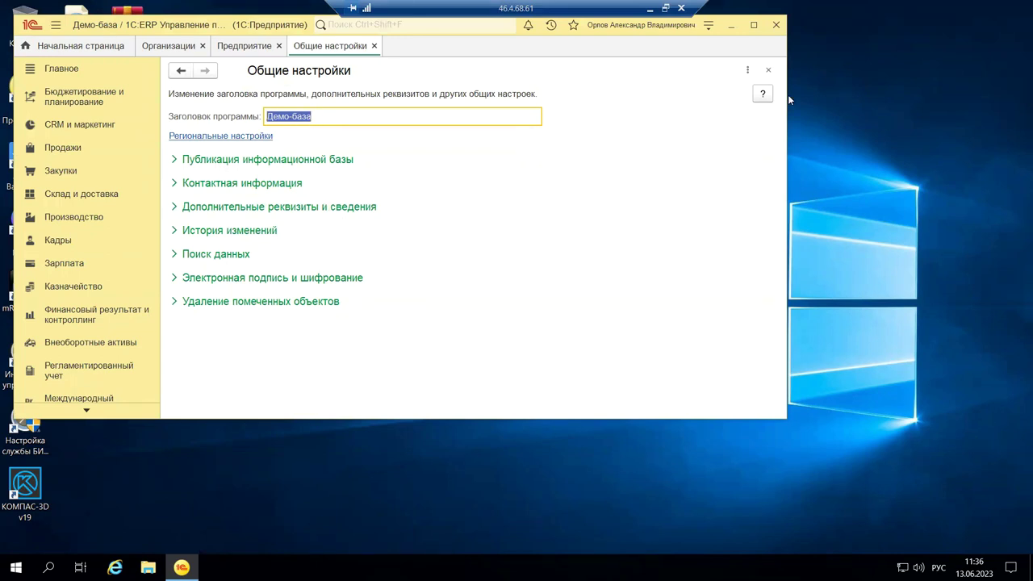
pyautogui.click(753, 25)
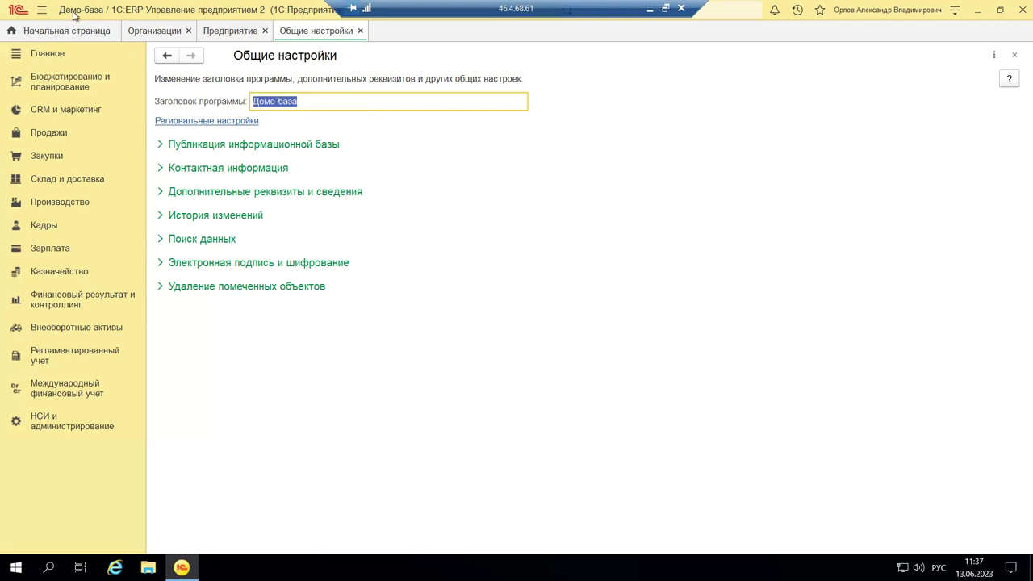
pyautogui.click(199, 122)
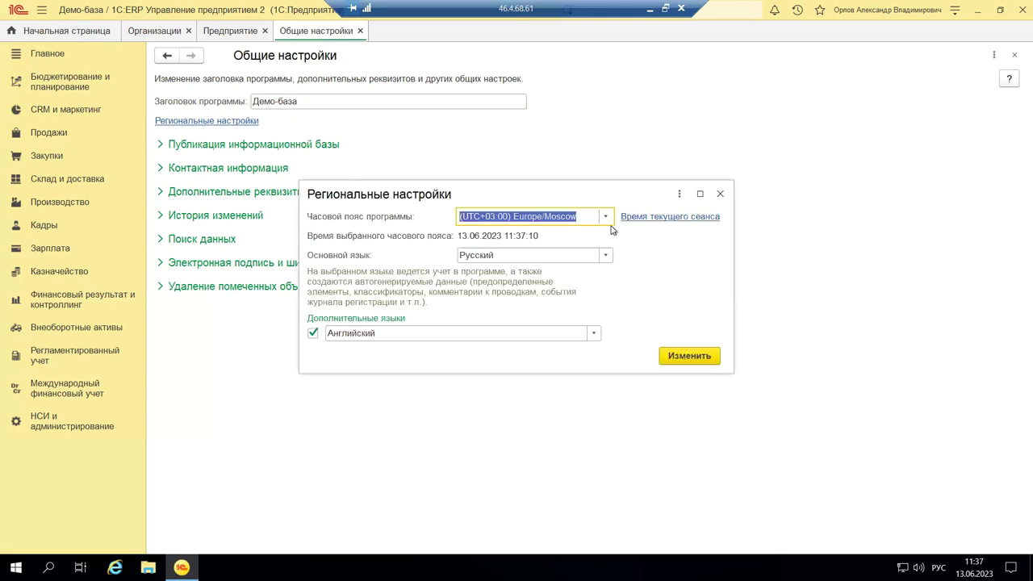
pyautogui.click(720, 194)
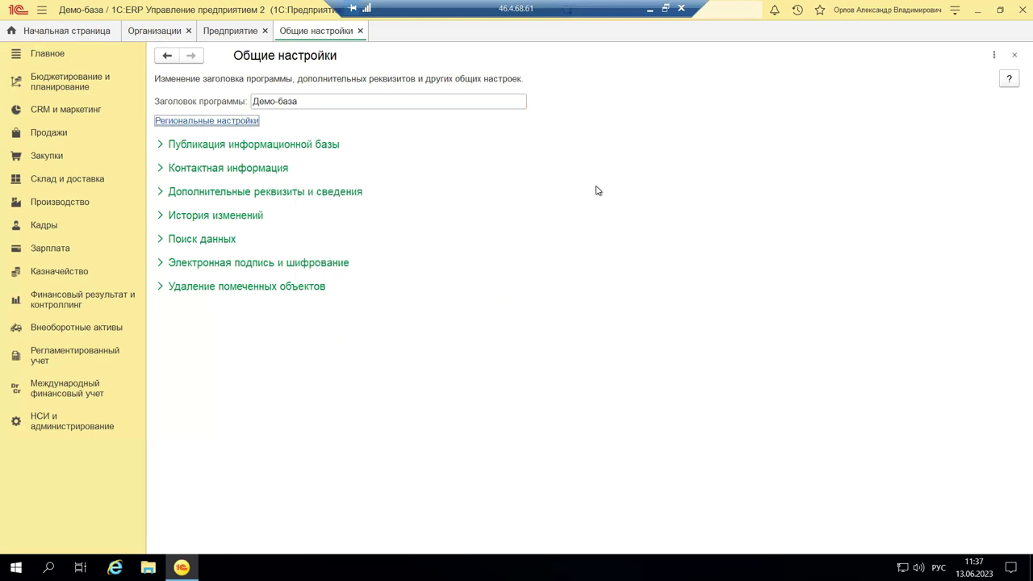
# Step: Expand and review the Публикация информационной базы, Контактная информация, and Дополнительные реквизиты и сведения sections
pyautogui.click(159, 145)
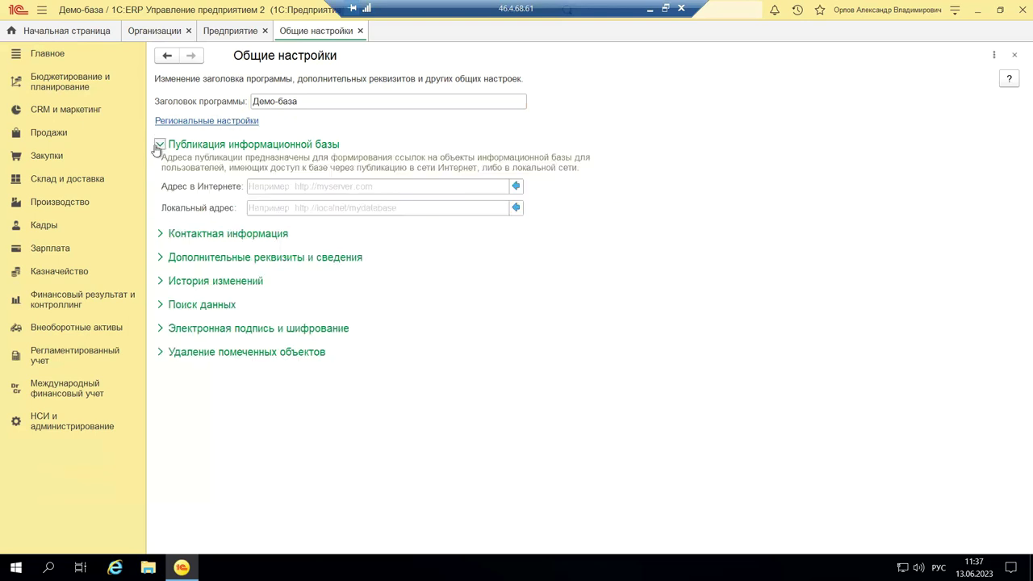
pyautogui.click(162, 234)
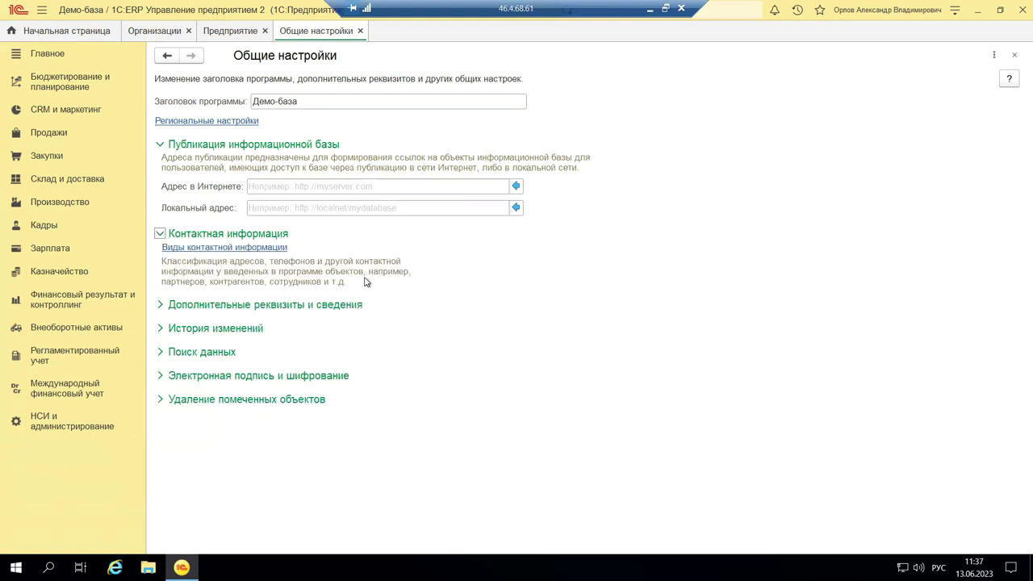
pyautogui.click(159, 305)
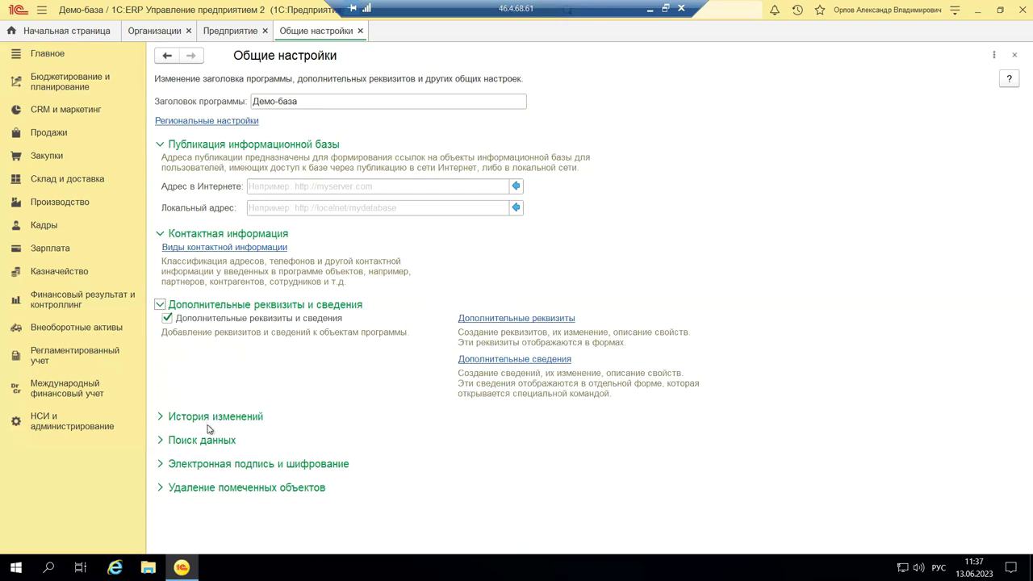
# Step: Expand Электронная подпись и шифрование and review its signature types, timestamp server addresses, and server-side signing options
pyautogui.click(161, 466)
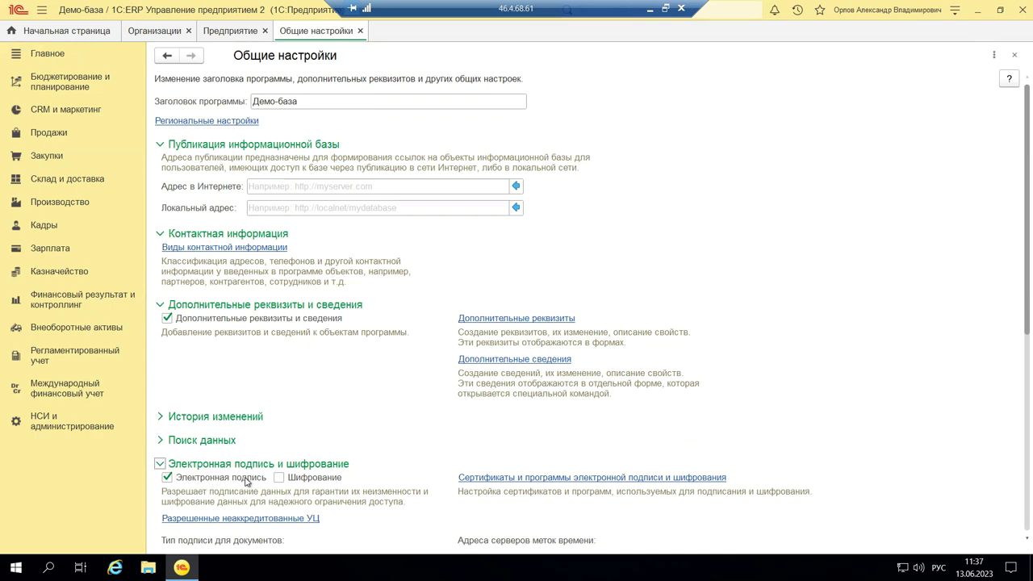
pyautogui.scroll(-3, 314, 419)
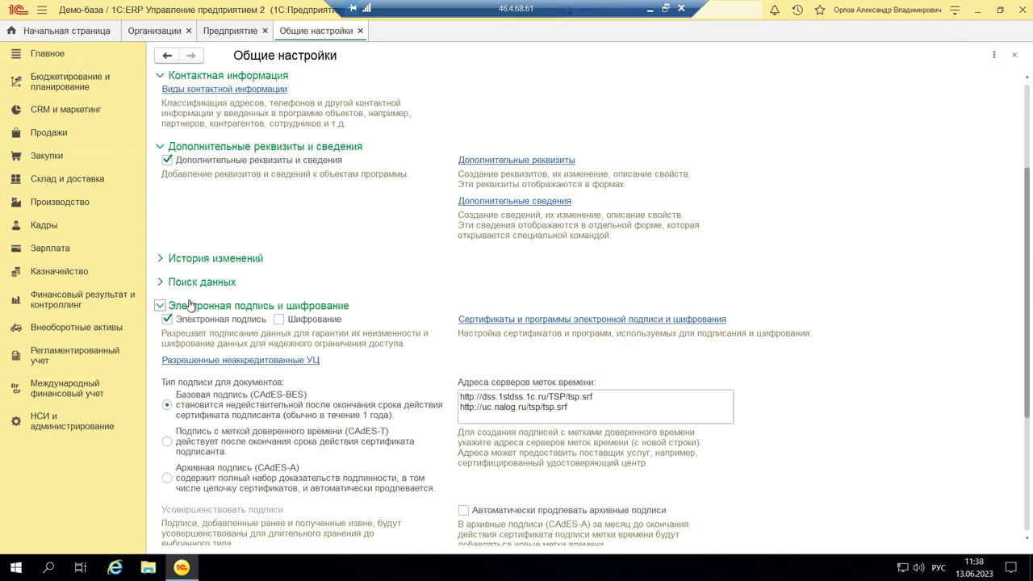
pyautogui.scroll(2, 190, 305)
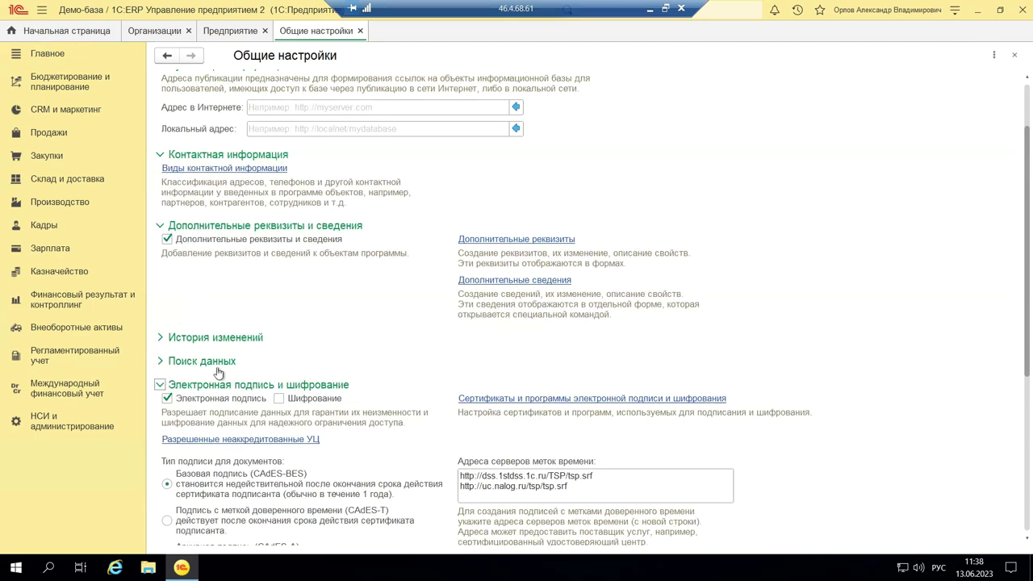
pyautogui.scroll(-2, 235, 361)
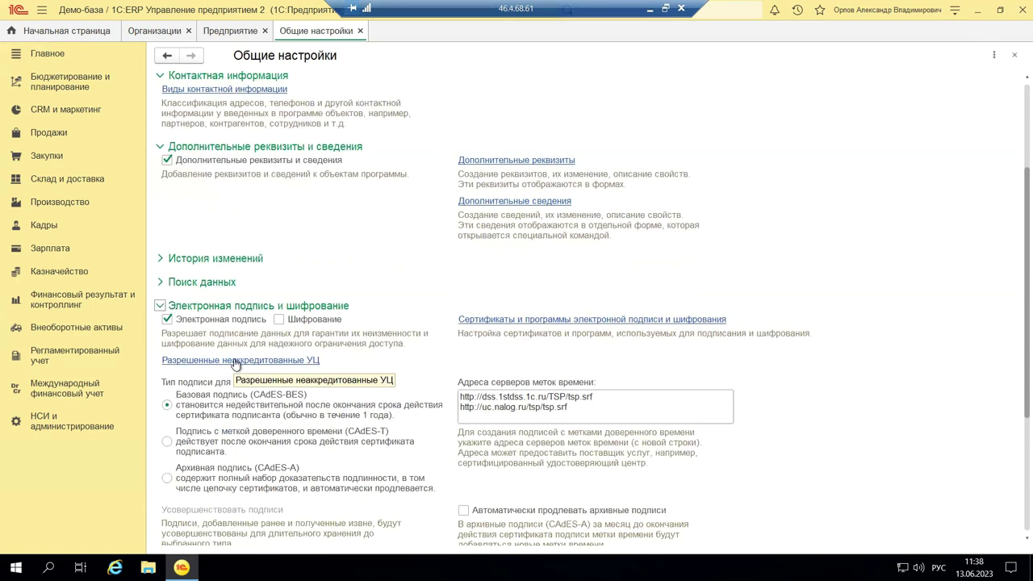
pyautogui.scroll(-4, 240, 366)
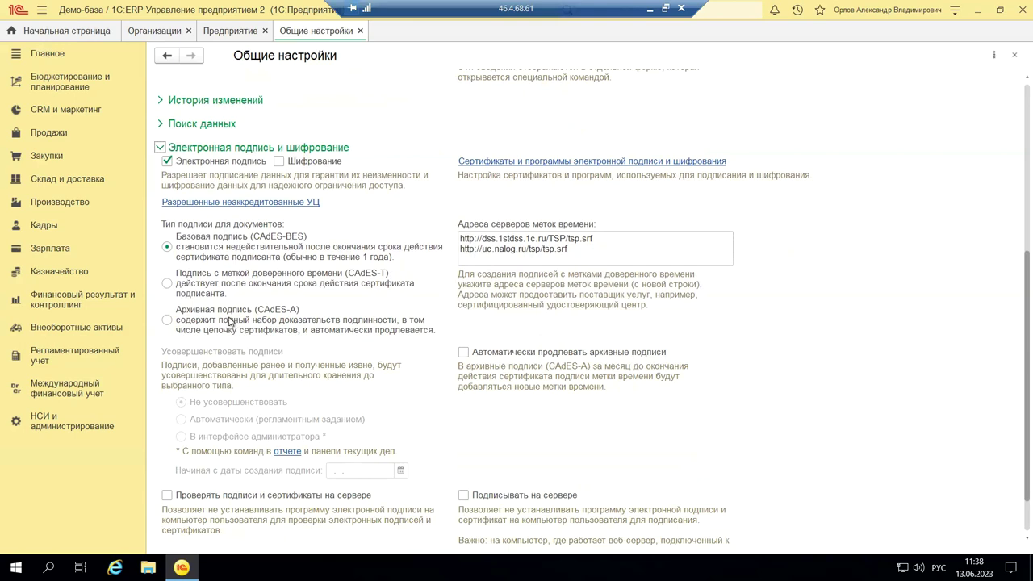
pyautogui.scroll(-1, 262, 326)
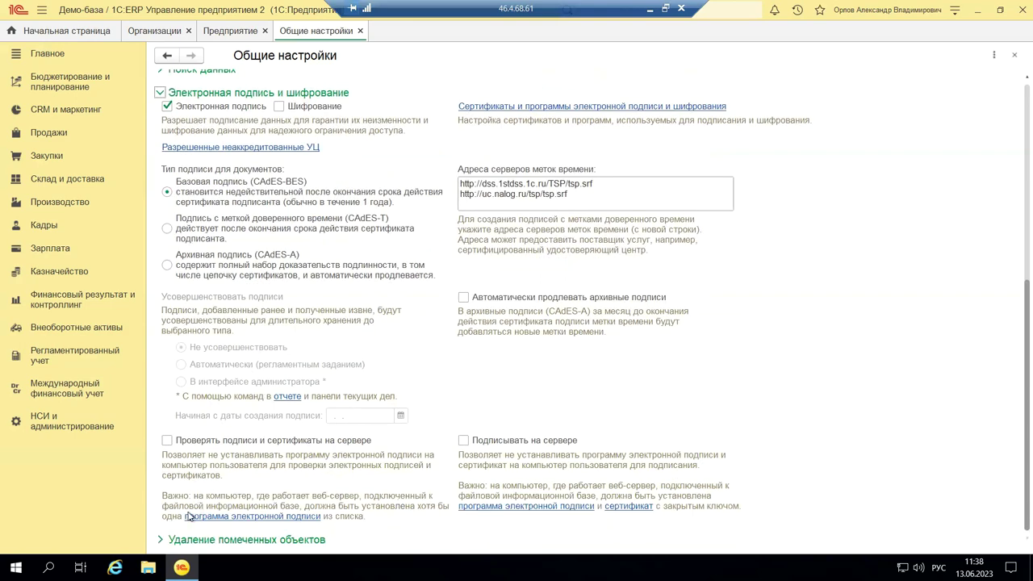
# Step: Expand and review the Удаление помеченных объектов section, and close Общие настройки
pyautogui.click(159, 540)
pyautogui.scroll(-1, 246, 494)
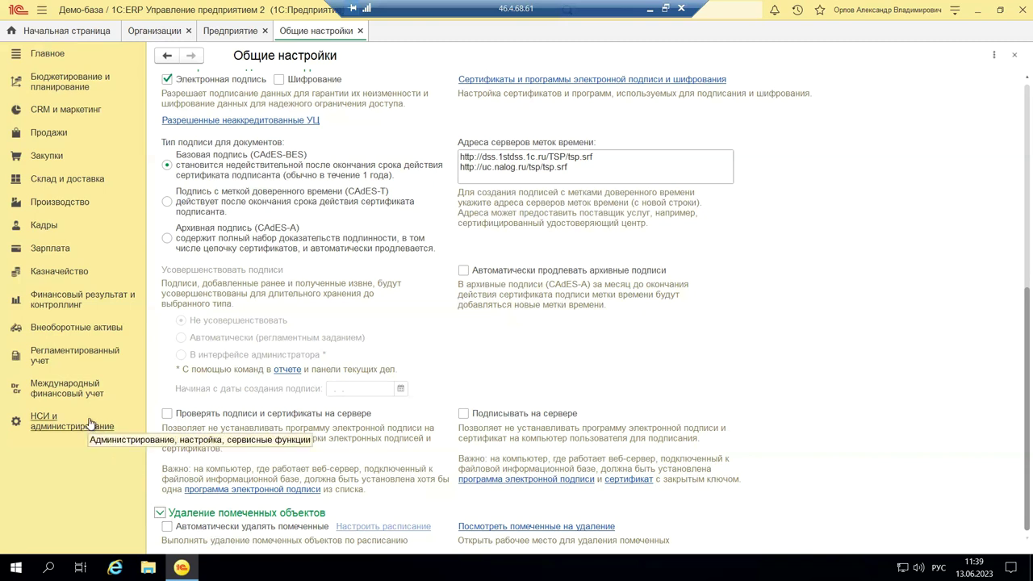
pyautogui.click(1015, 57)
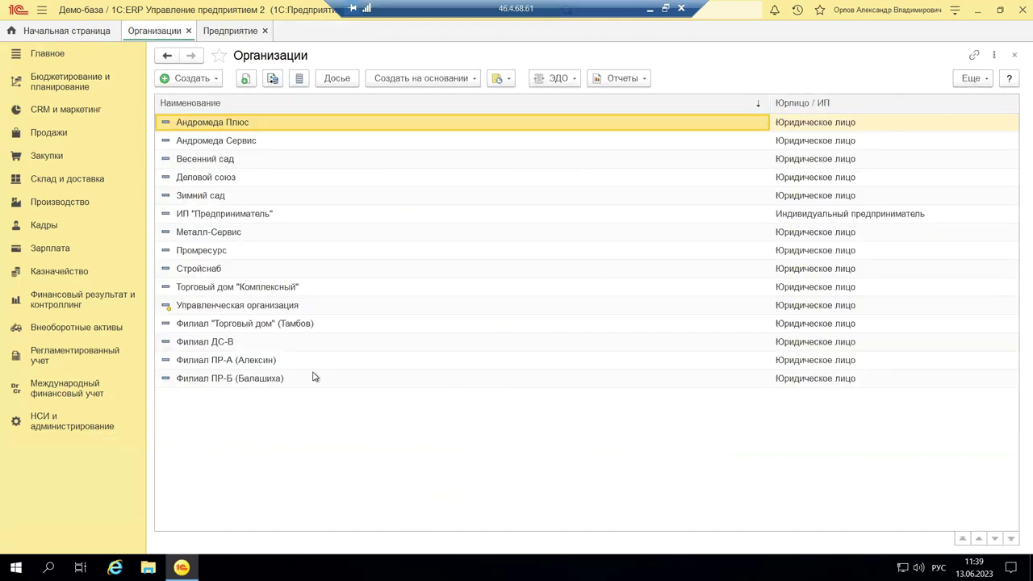
# Step: Open the Интерфейс settings from the Администрирование section of НСИ и администрирование
pyautogui.click(66, 431)
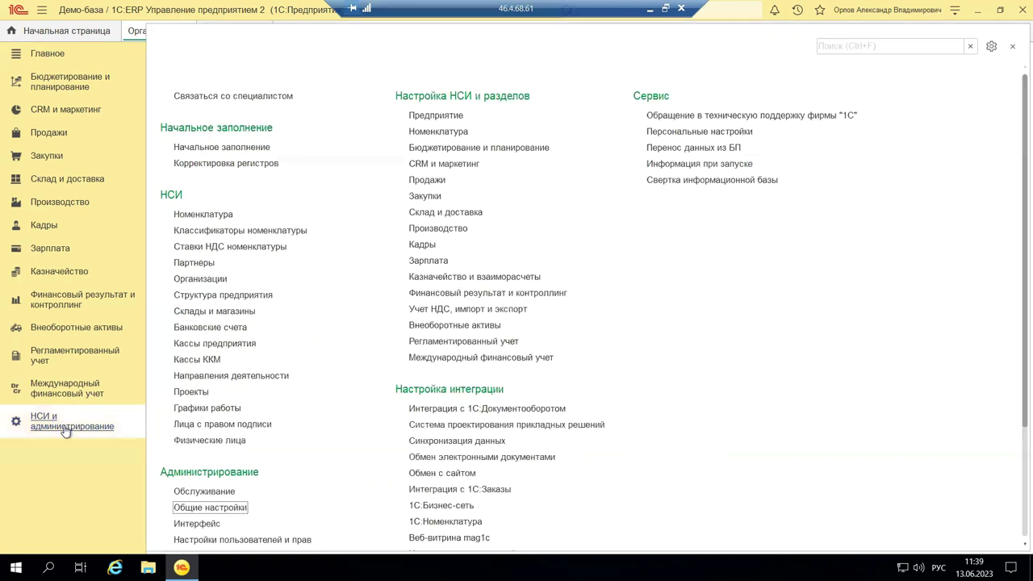
pyautogui.scroll(-3, 242, 446)
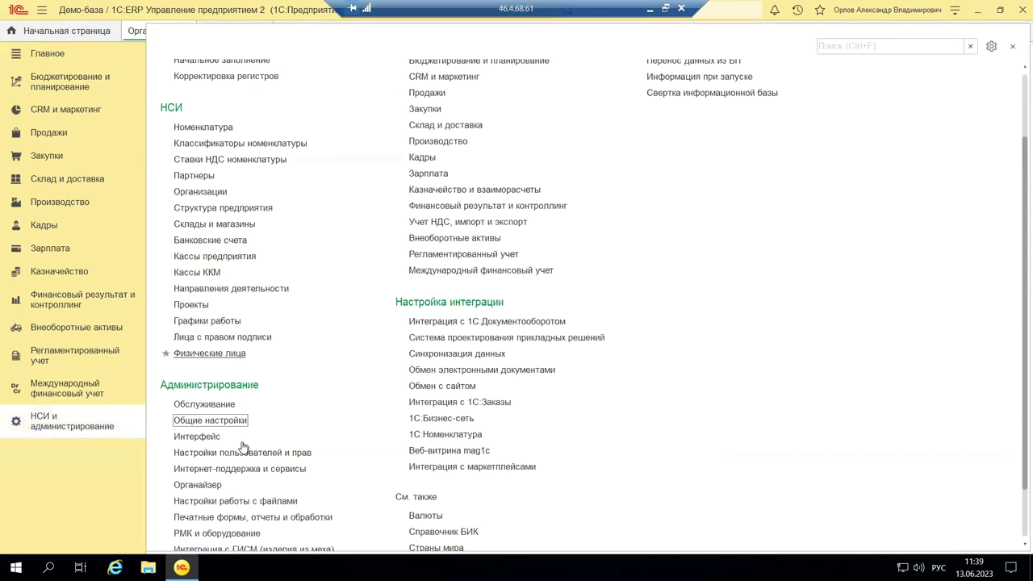
pyautogui.scroll(-2, 243, 447)
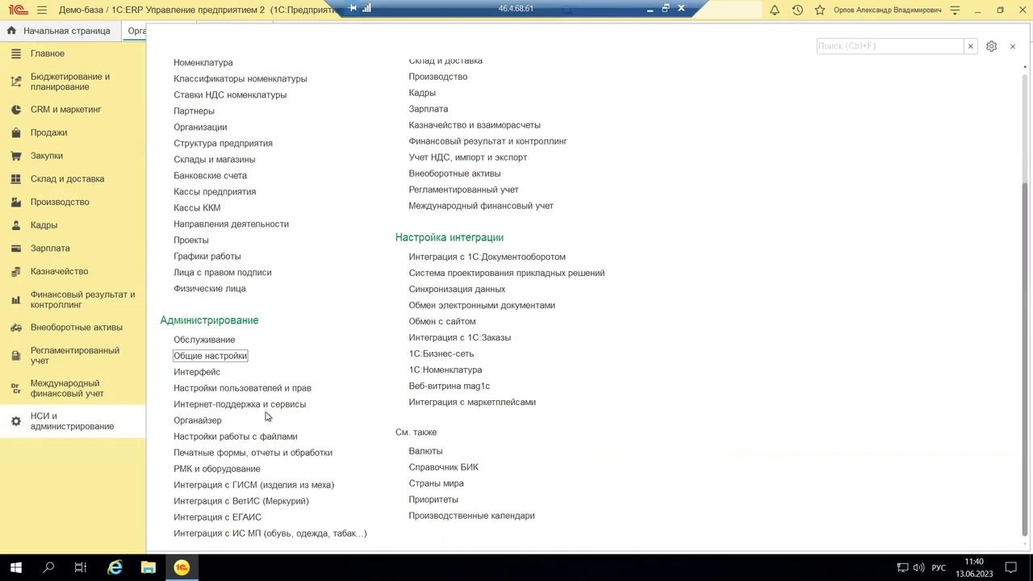
pyautogui.click(191, 372)
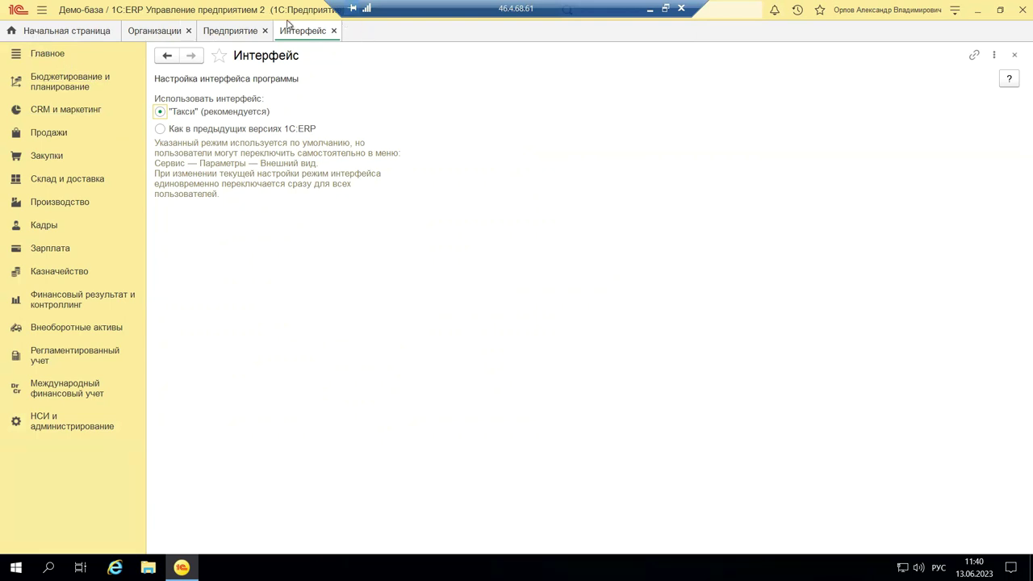
# Step: Try the interface mode "Как в предыдущих версиях 1С:ERP", and restore "Такси" without restarting the program
pyautogui.click(161, 130)
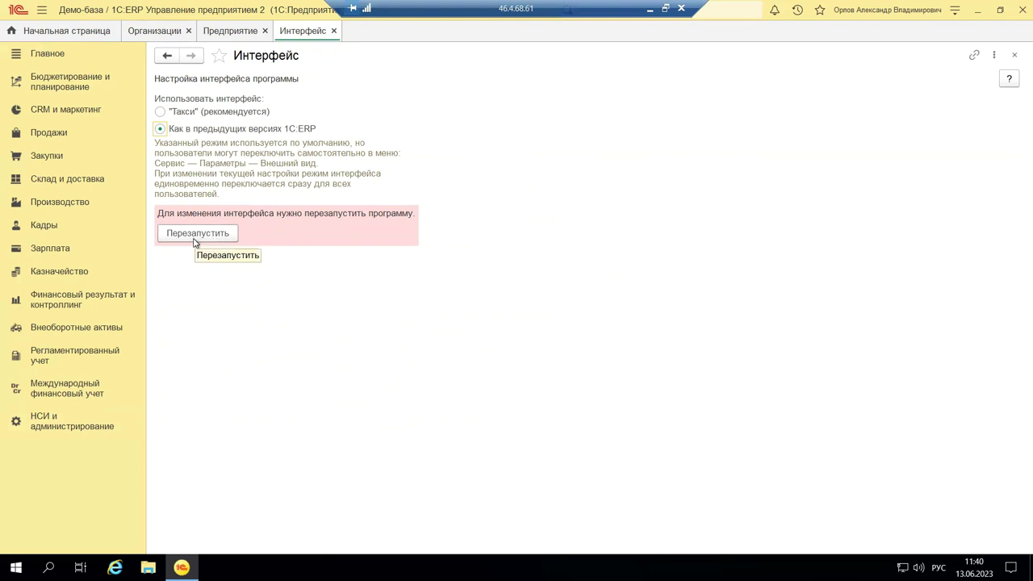
pyautogui.click(160, 112)
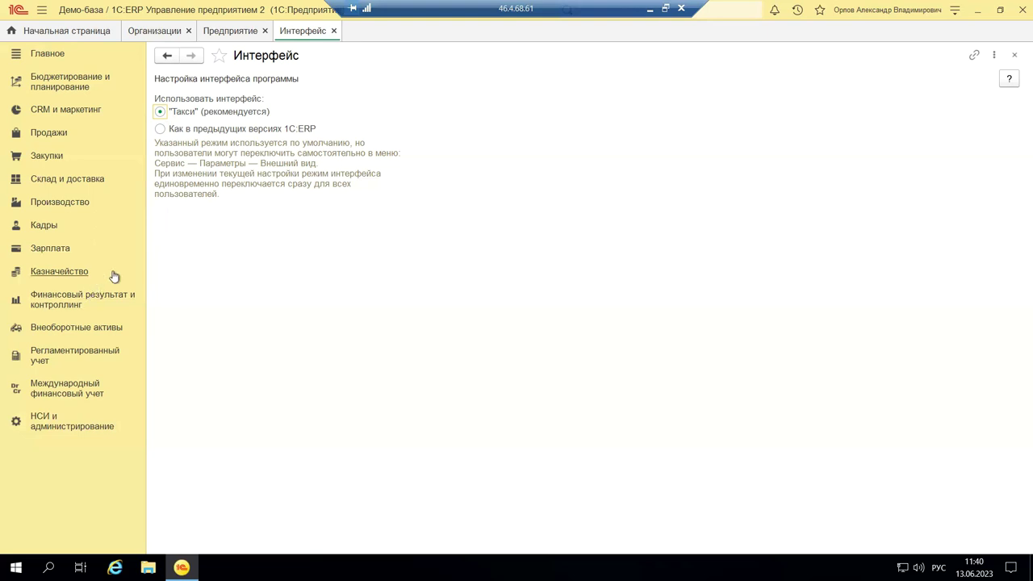
# Step: Switch to the PowerPoint presentation and move to slide 5, which covers the Предприятие settings
pyautogui.click(650, 10)
pyautogui.scroll(-2, 307, 432)
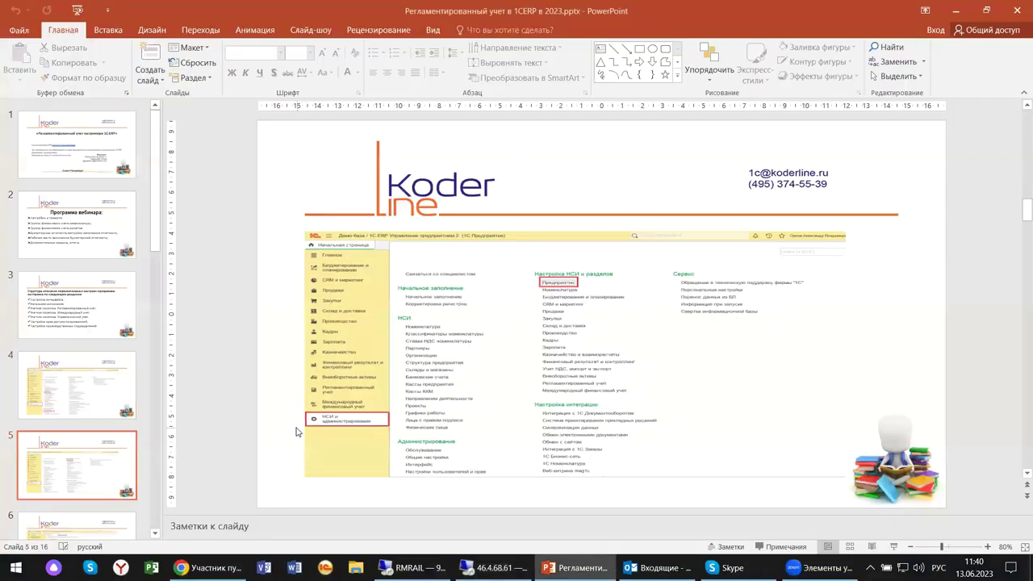
# Step: Go through slides 6 and 7 on the Предприятие settings and the organization card, and move to slide 8
pyautogui.click(103, 468)
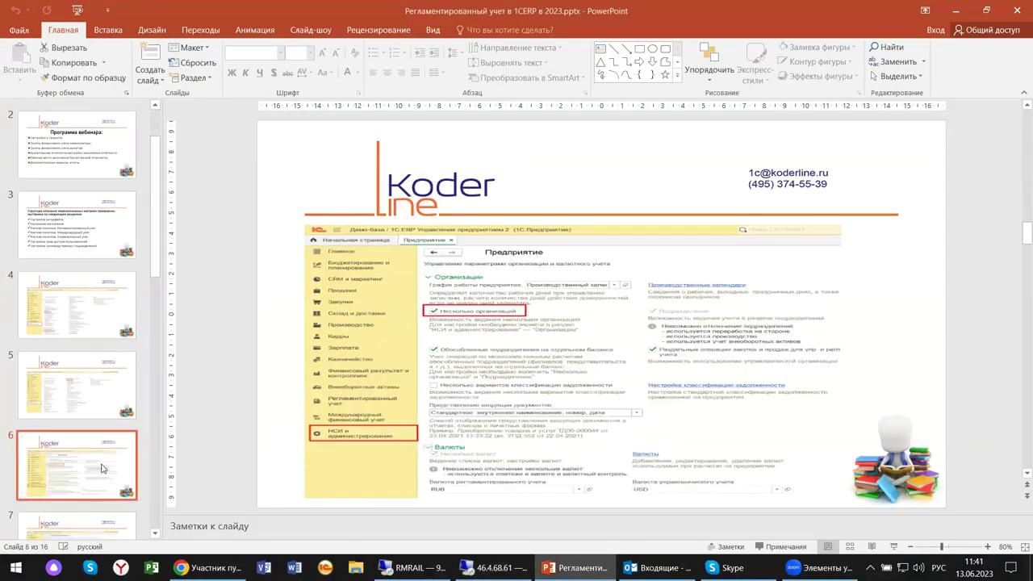
pyautogui.scroll(-2, 575, 308)
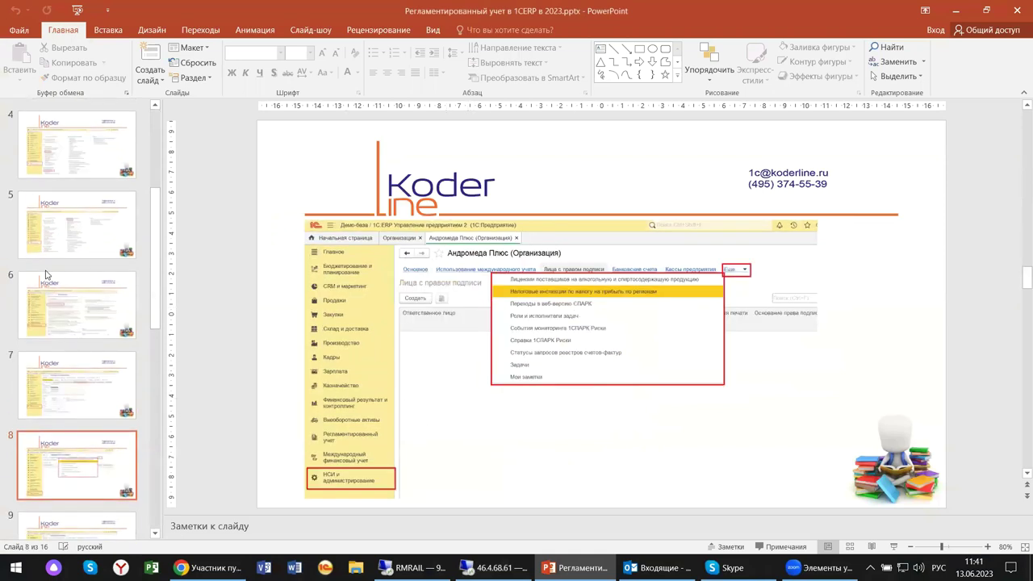
pyautogui.click(79, 322)
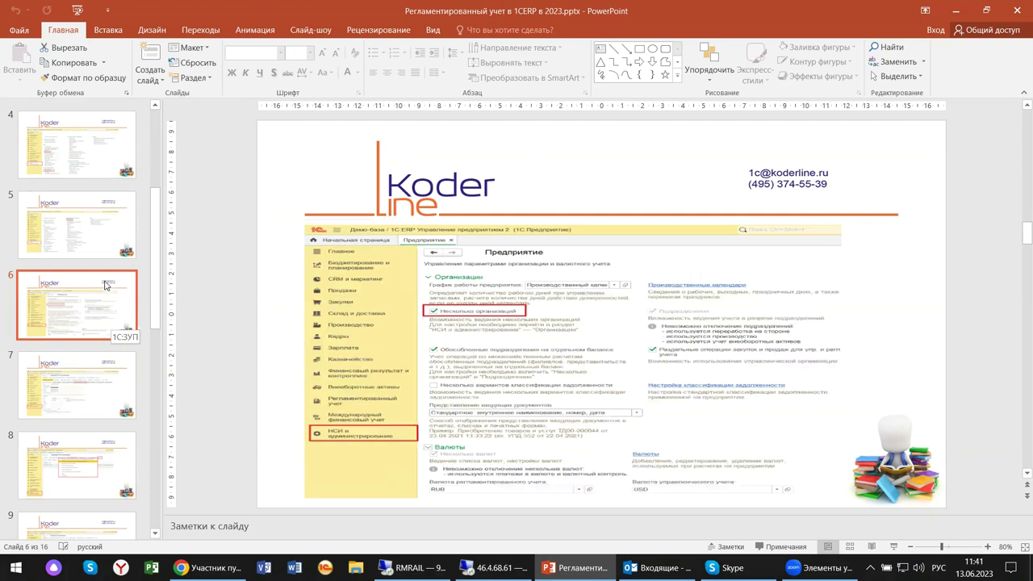
pyautogui.click(123, 381)
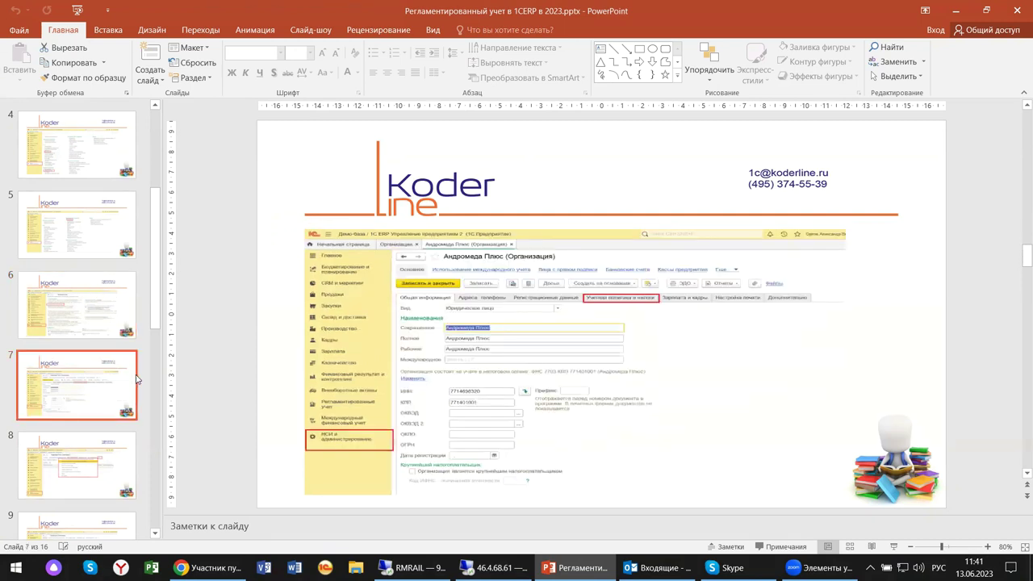
pyautogui.scroll(-3, 149, 387)
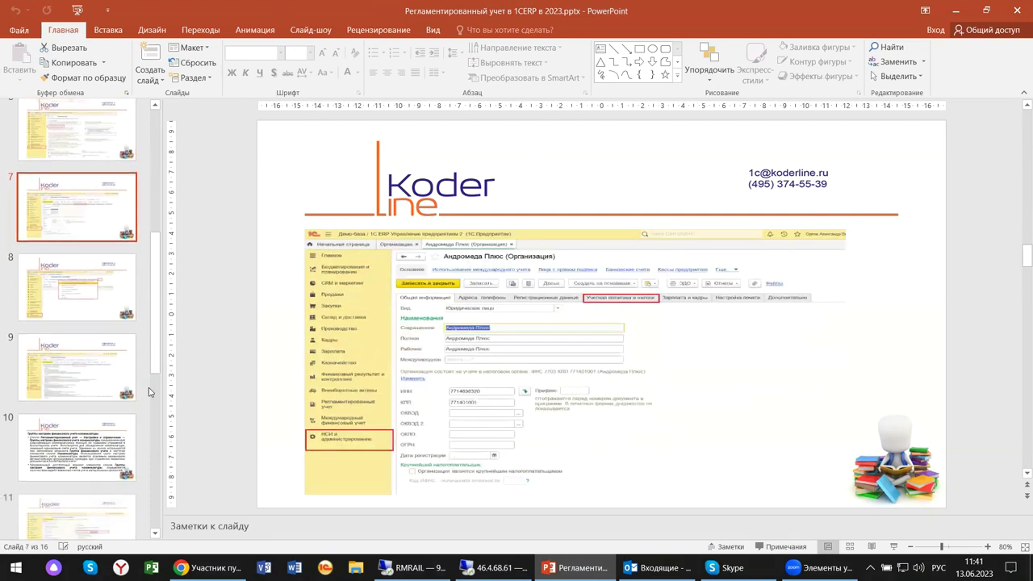
pyautogui.click(56, 254)
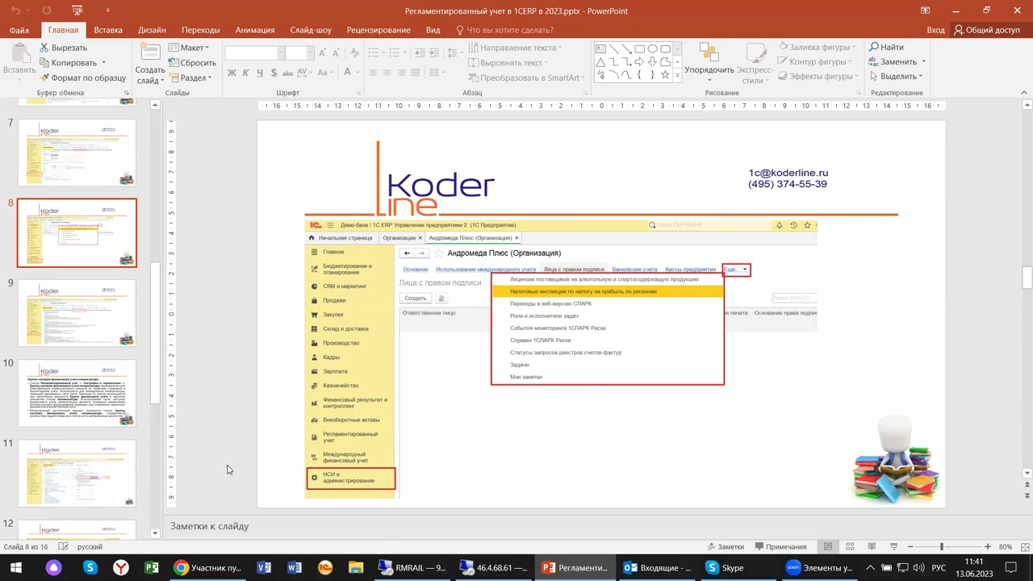
# Step: Switch to the 1C:ERP remote session and open the Андромеда Плюс card from Организации in НСИ и администрирование
pyautogui.moveTo(468, 567)
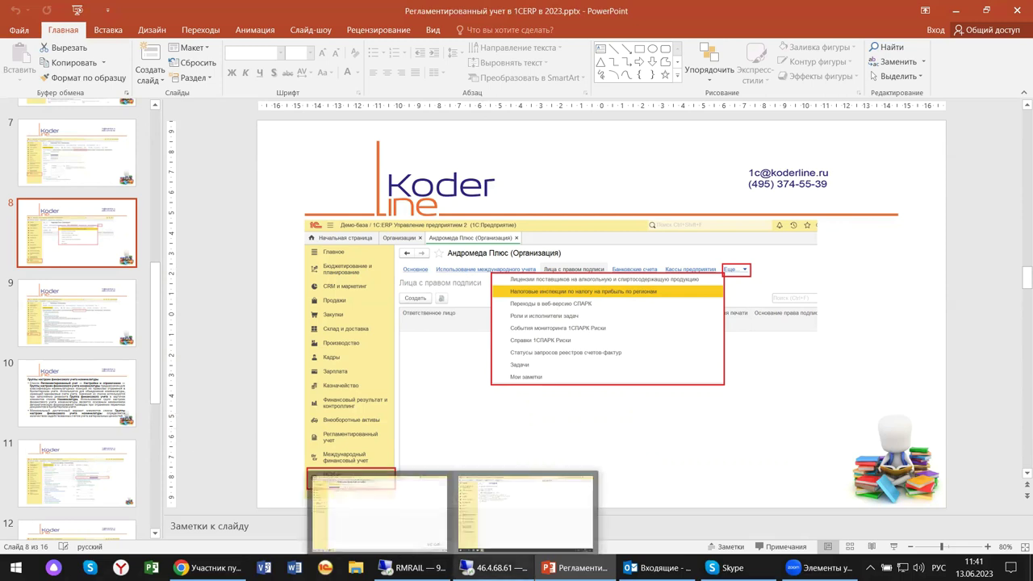
pyautogui.click(508, 510)
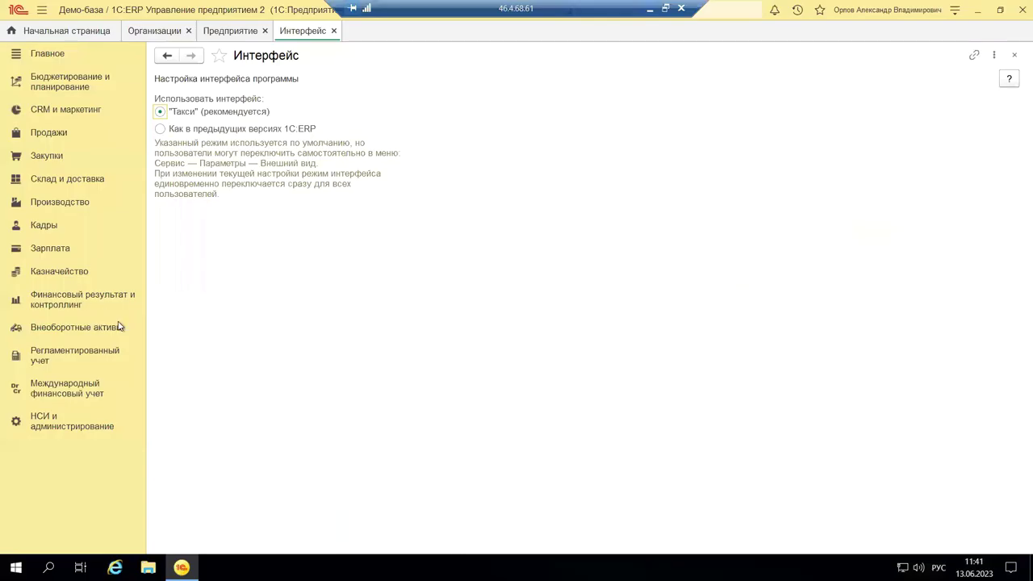
pyautogui.click(45, 419)
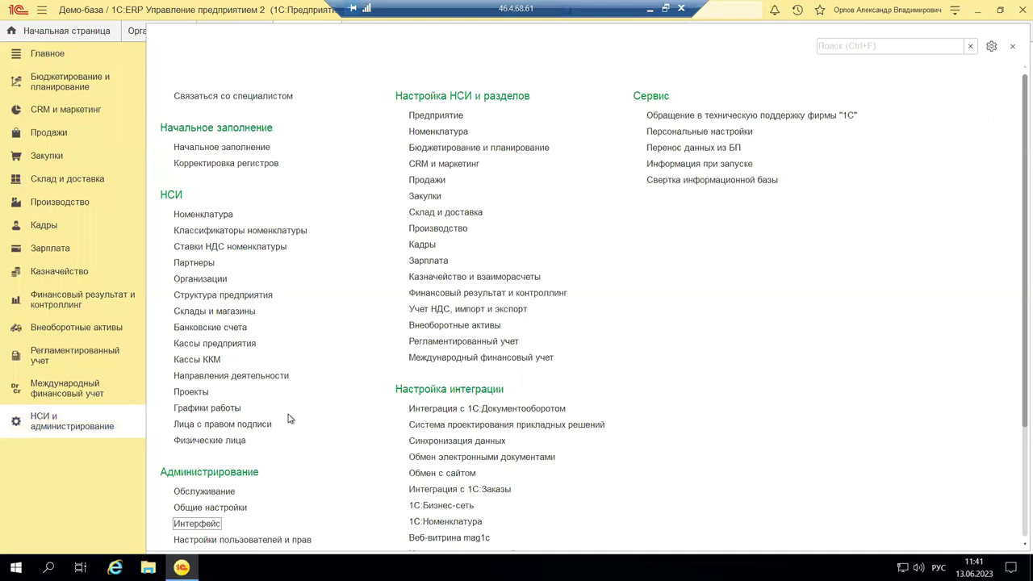
pyautogui.click(650, 10)
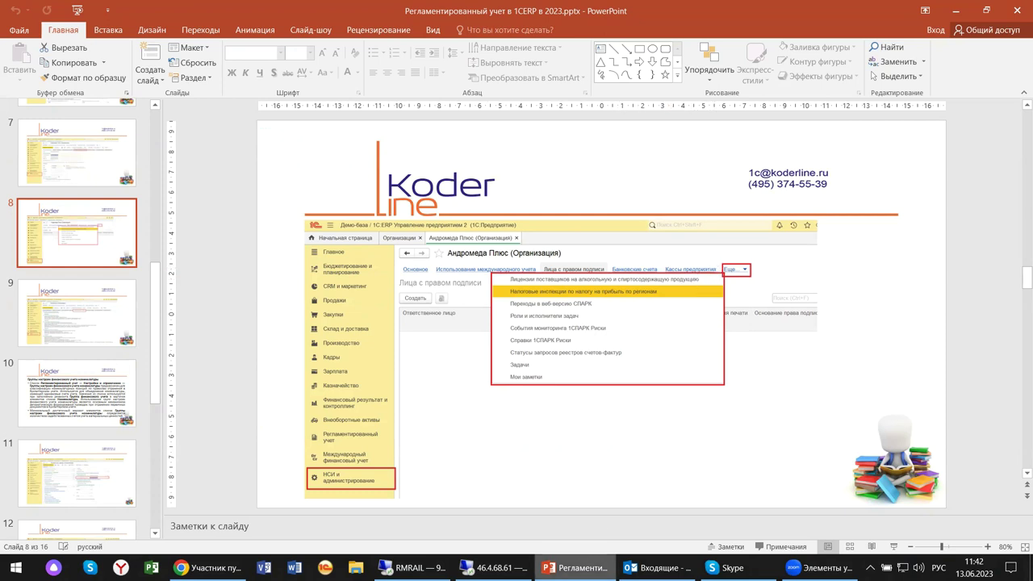
pyautogui.moveTo(574, 567)
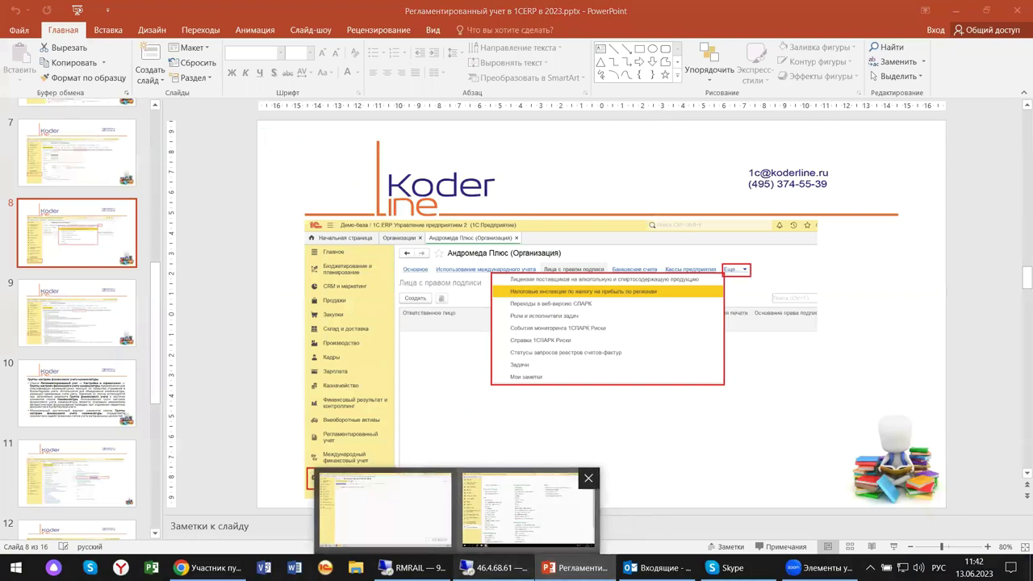
pyautogui.click(496, 568)
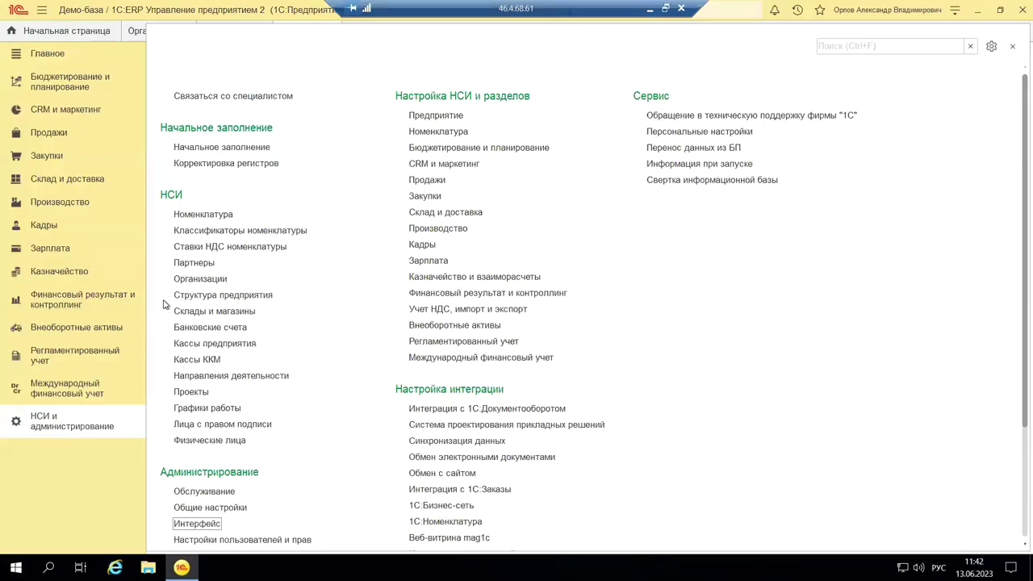
pyautogui.click(194, 278)
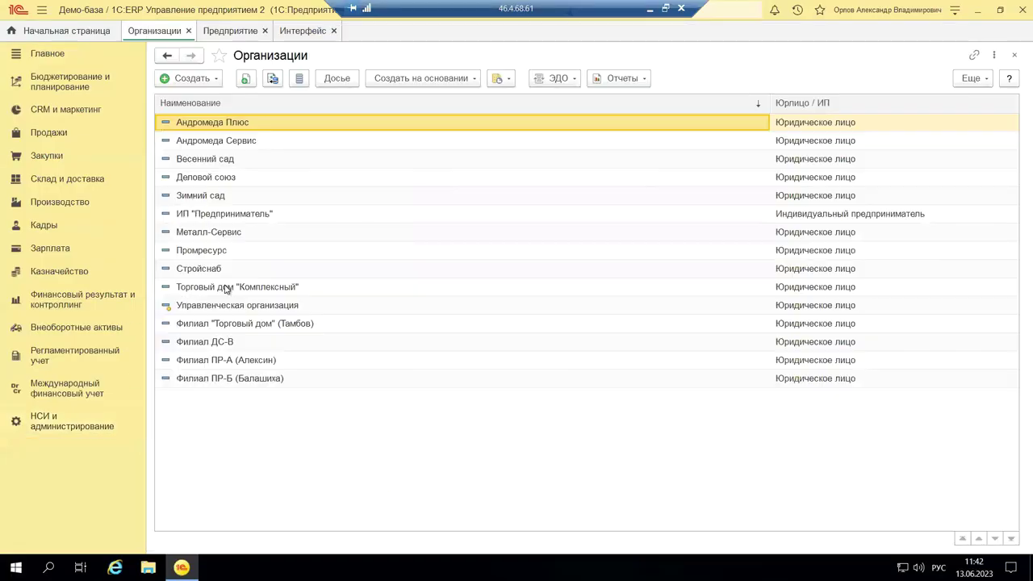
pyautogui.click(203, 122)
pyautogui.doubleClick(203, 122)
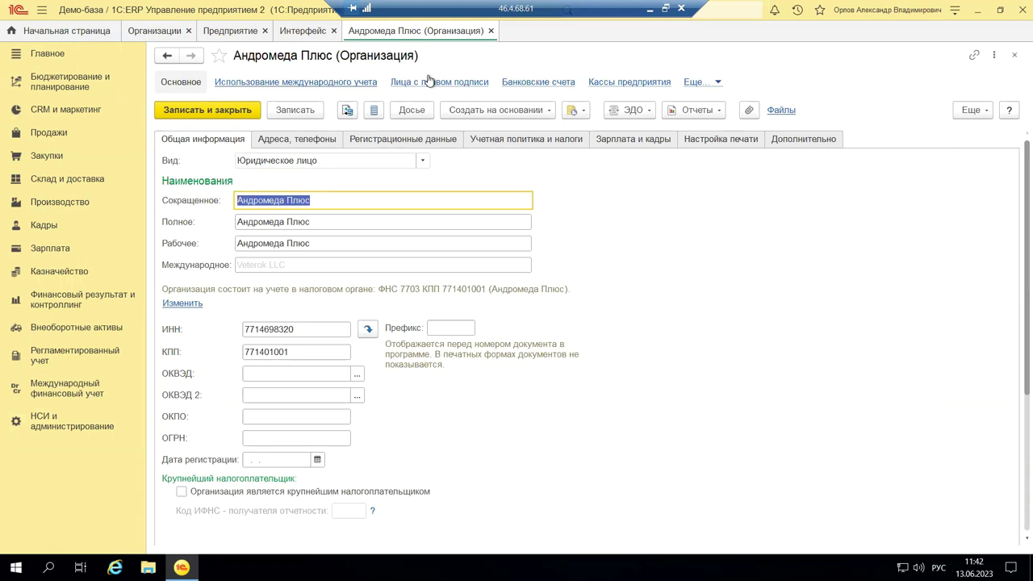
# Step: Review Использование международного учета and Лица с правом подписи for Андромеда Плюс, opening a blank signatory form and closing it unsaved
pyautogui.click(313, 81)
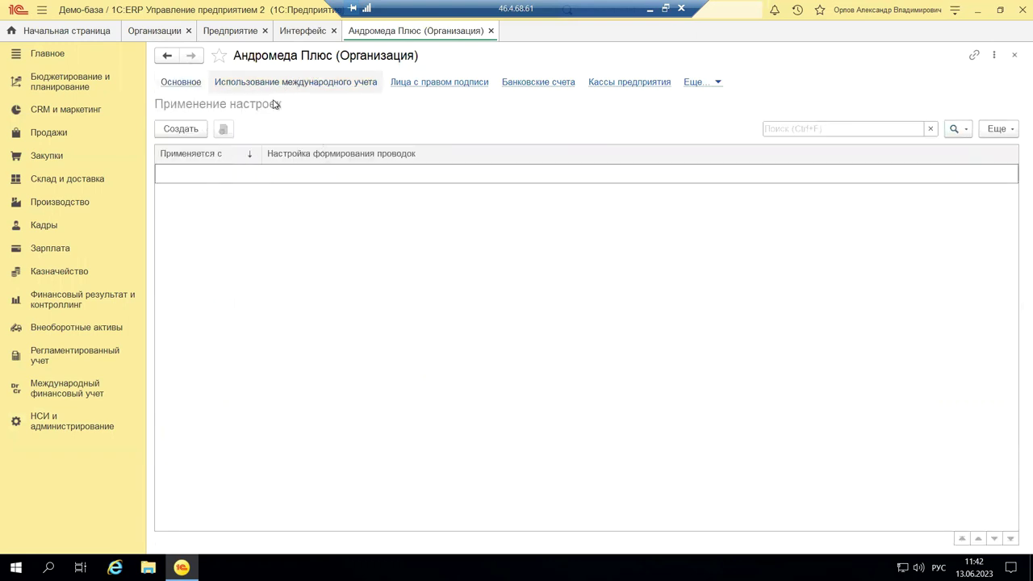
pyautogui.click(421, 82)
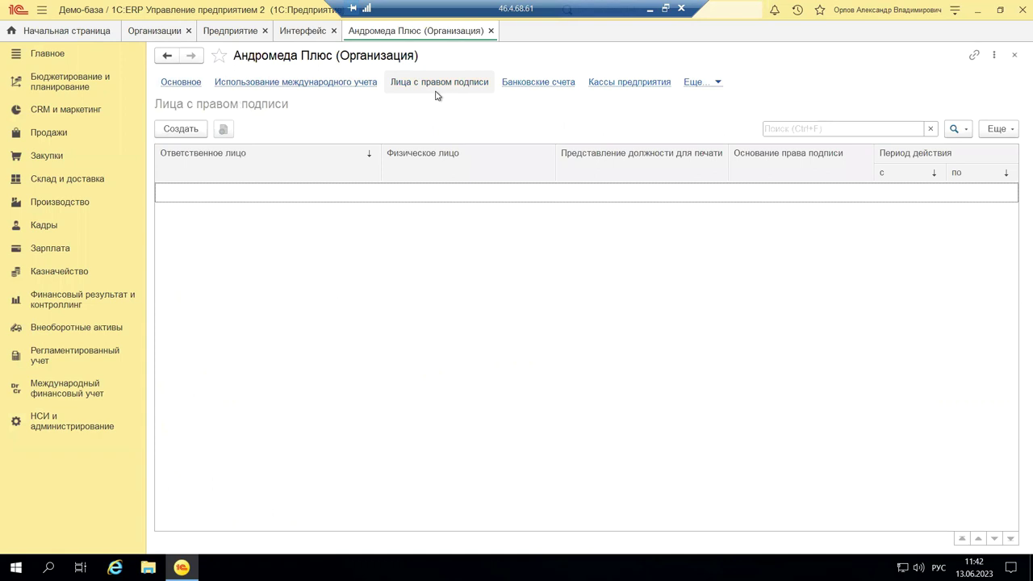
pyautogui.click(180, 130)
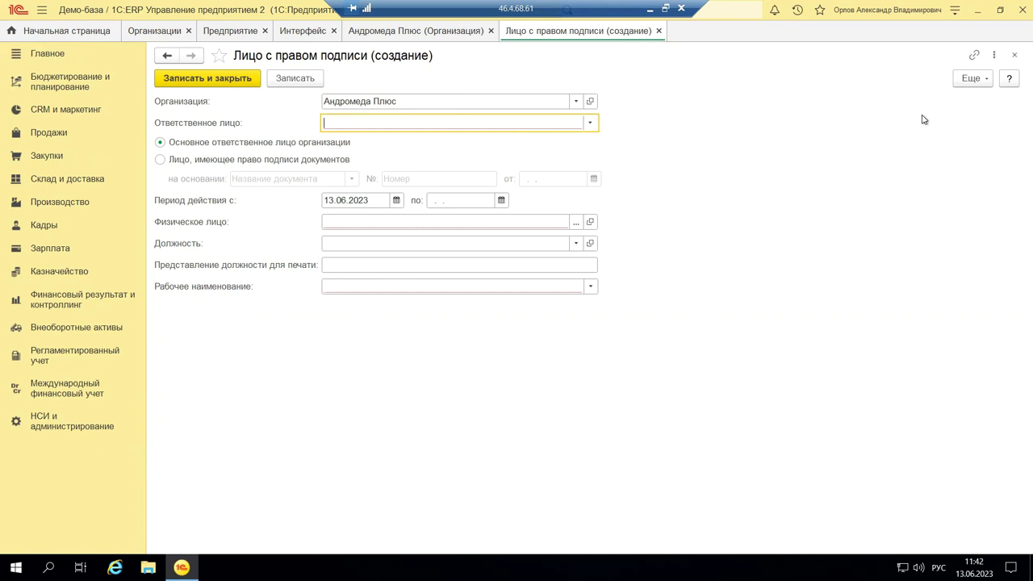
pyautogui.click(1014, 55)
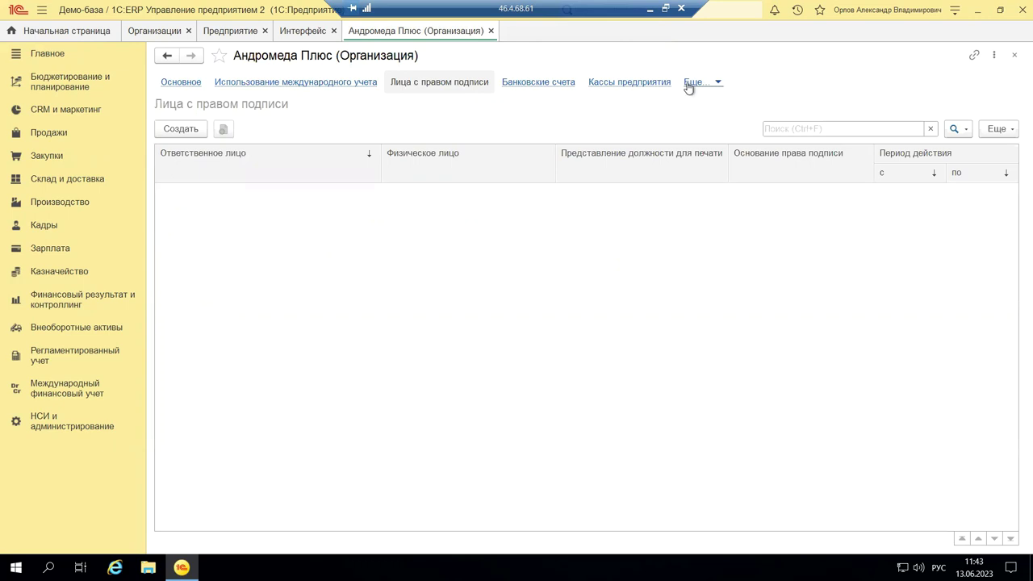
# Step: Run the События мониторинга 1СПАРК Риски report for Андромеда Плюс, and close the organization card
pyautogui.click(690, 83)
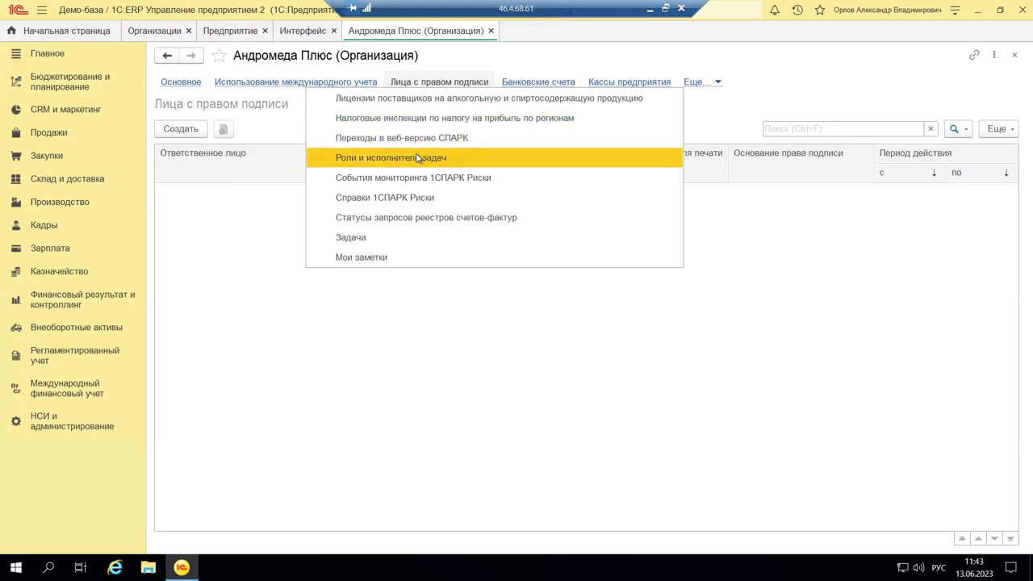
pyautogui.click(403, 175)
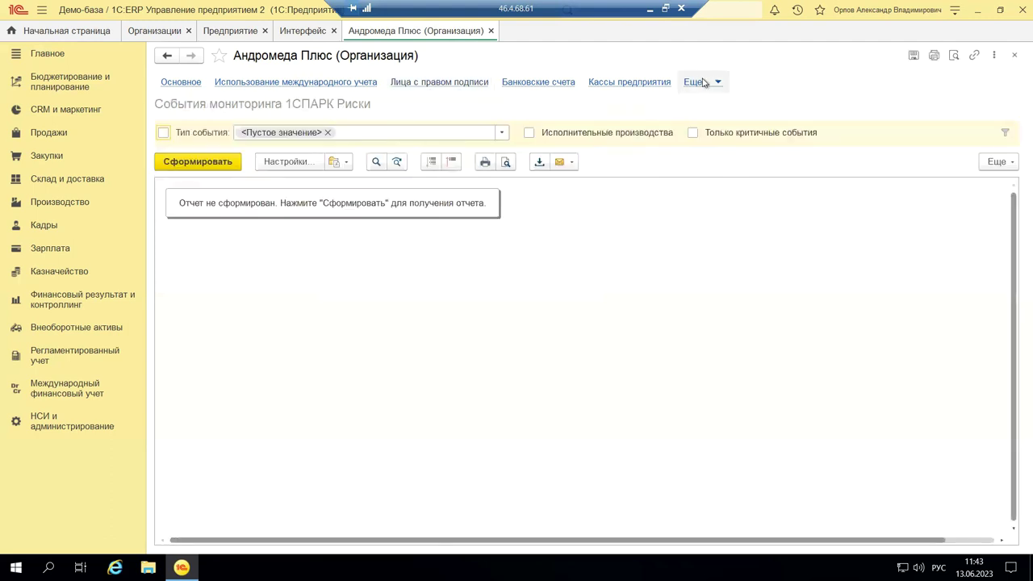
pyautogui.click(202, 159)
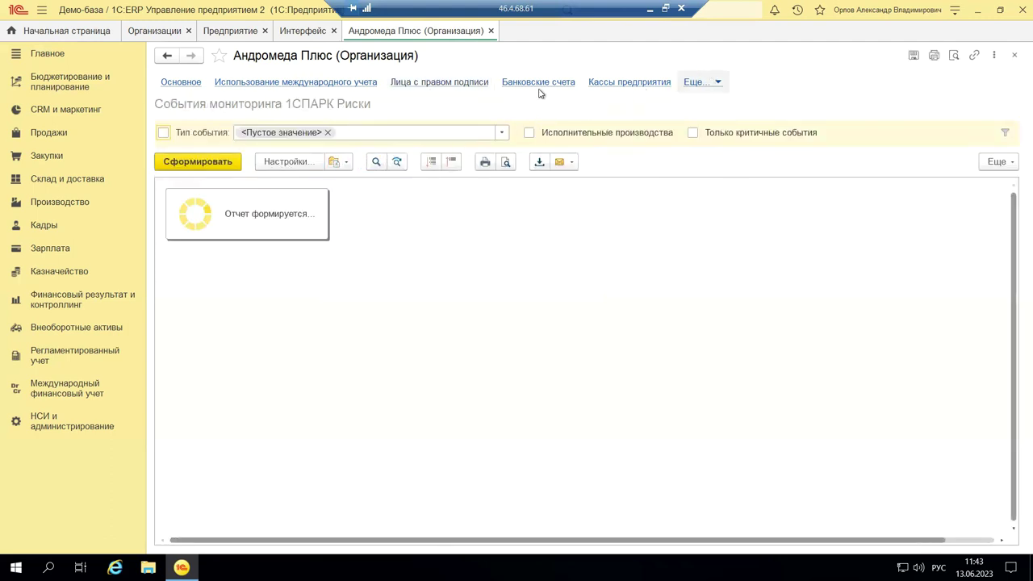
pyautogui.click(1014, 55)
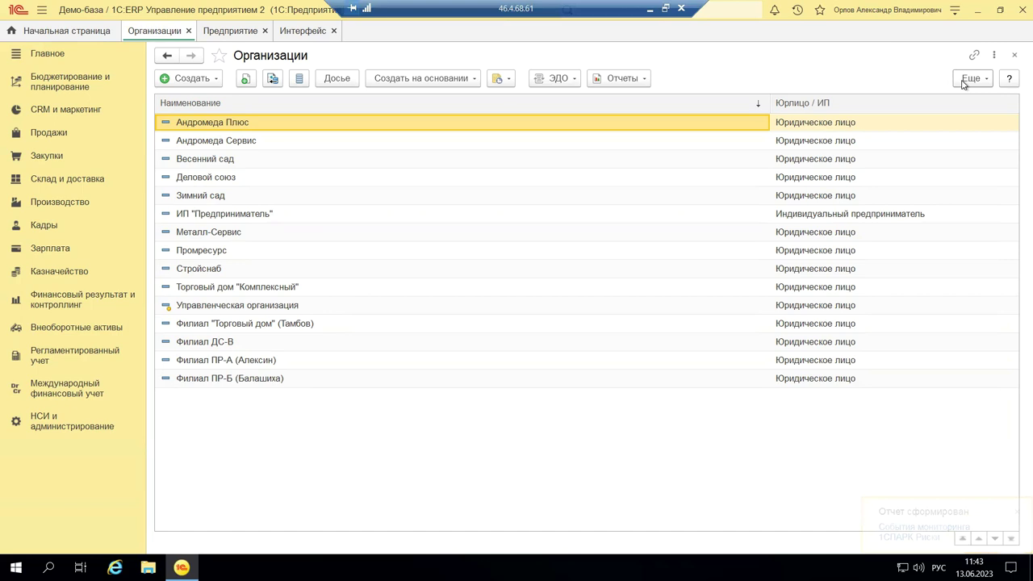
# Step: View the additional commands of the Организации list, and close the list and the Интерфейс settings
pyautogui.click(965, 81)
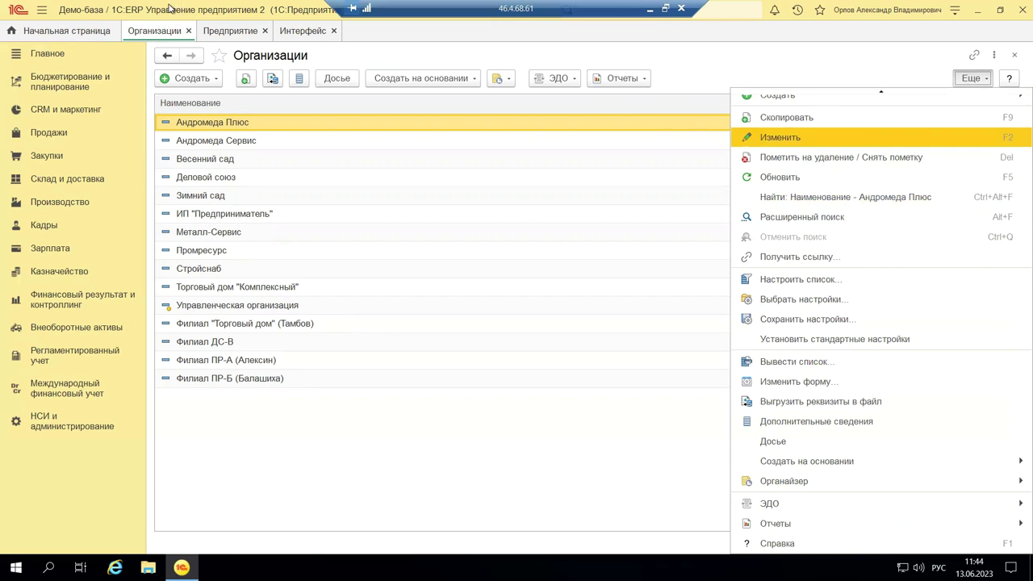
pyautogui.click(1014, 53)
pyautogui.click(1013, 53)
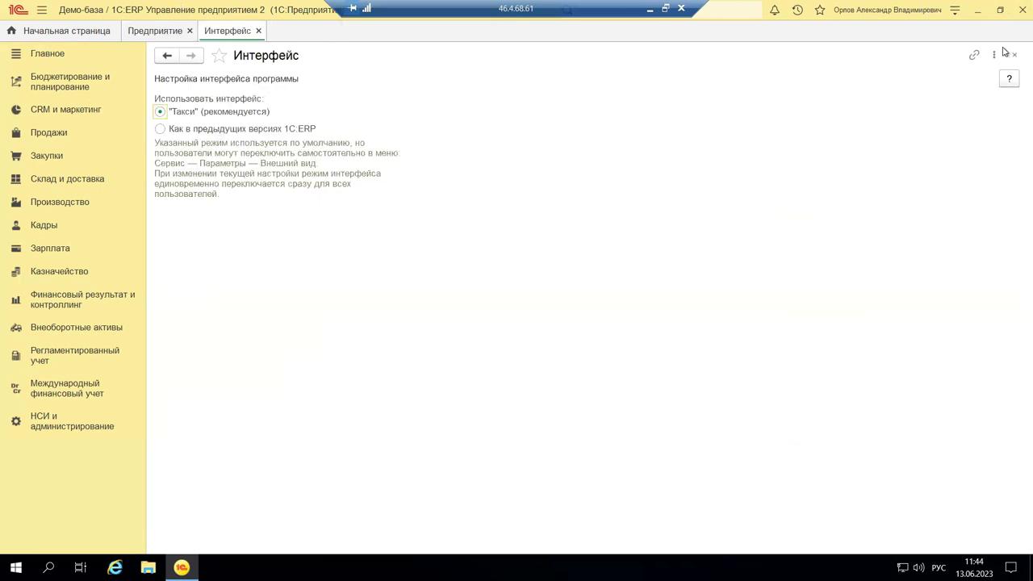
pyautogui.click(1011, 54)
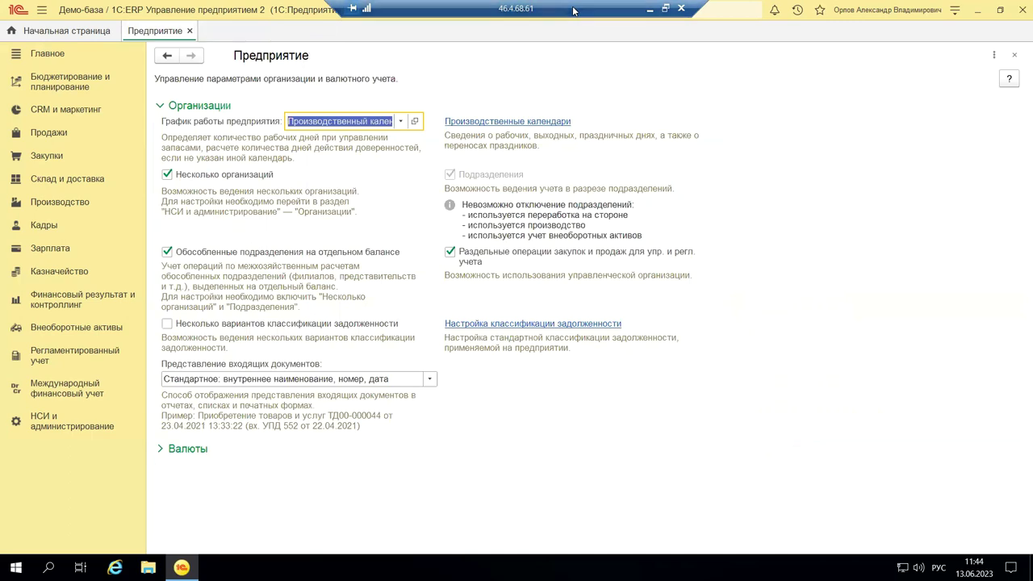
# Step: Switch to PowerPoint and review slide 9 on Учетная политика и налоги and slide 10 on Группы настроек финансового учета номенклатуры
pyautogui.click(649, 8)
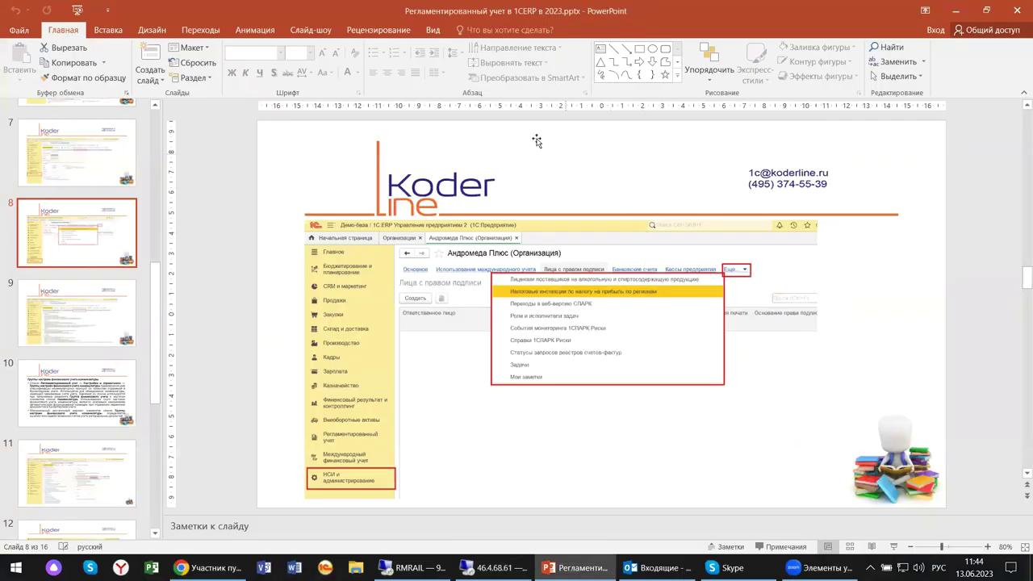
pyautogui.click(78, 307)
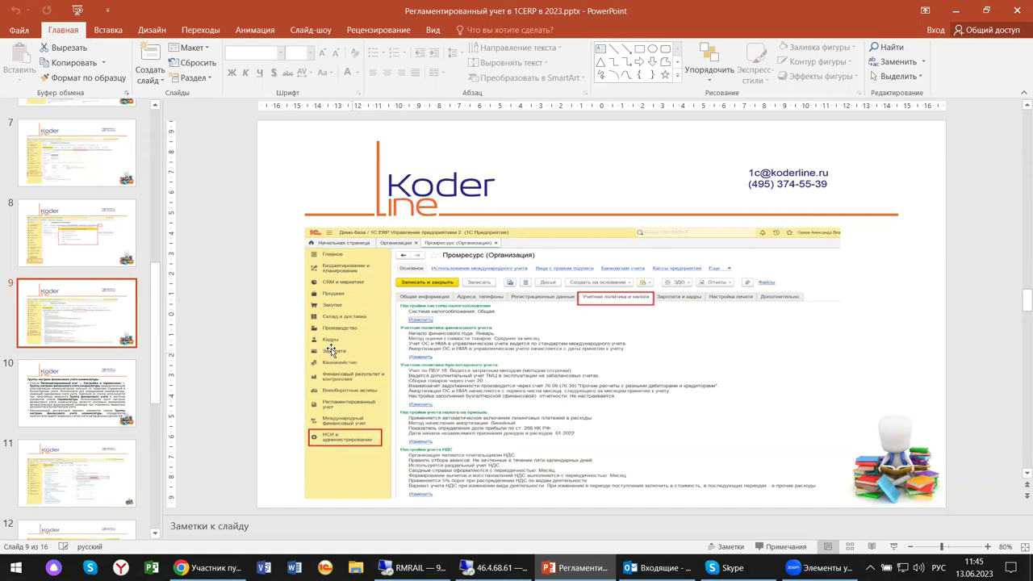
pyautogui.scroll(-1, 434, 462)
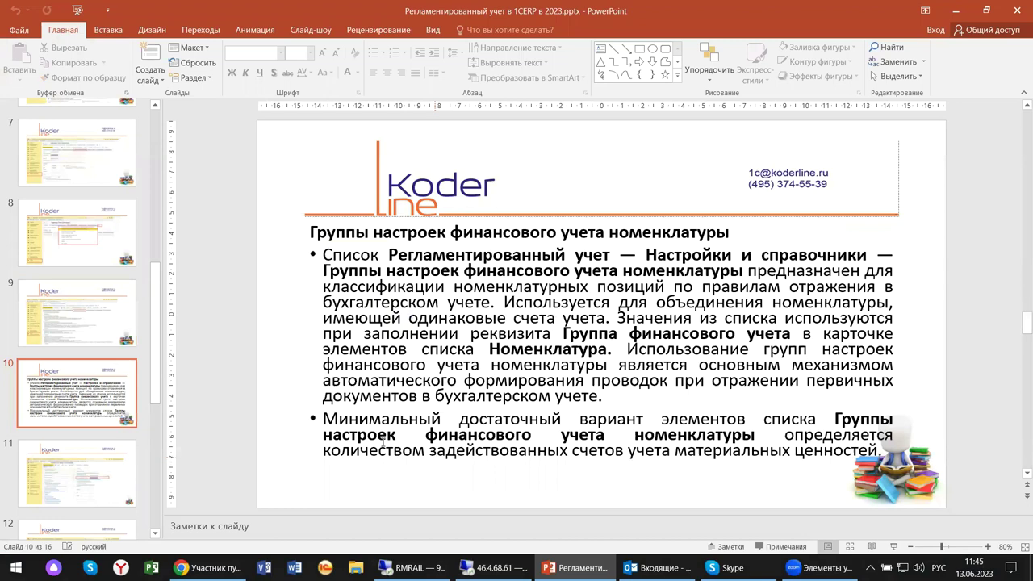
pyautogui.click(41, 325)
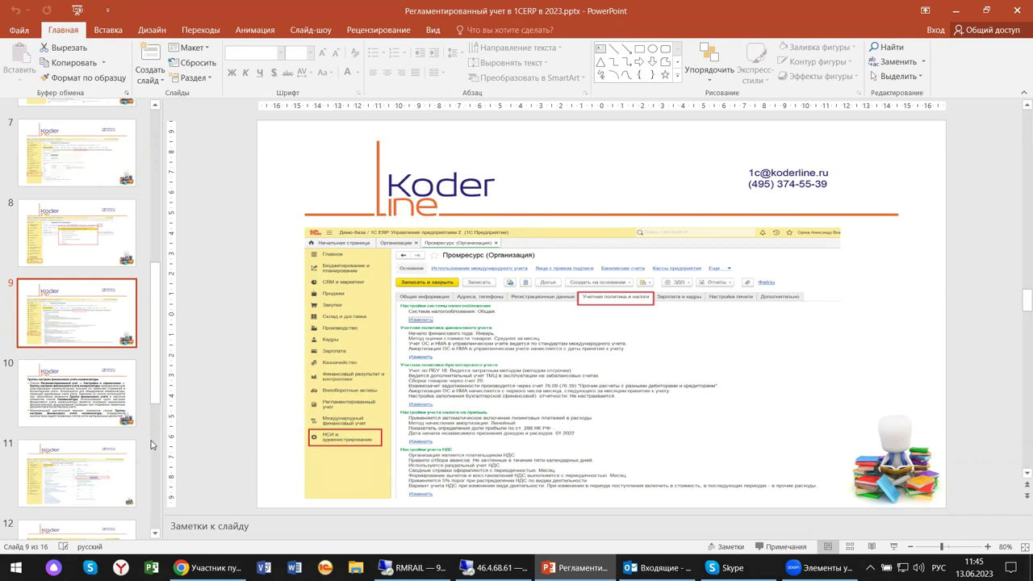
pyautogui.click(94, 401)
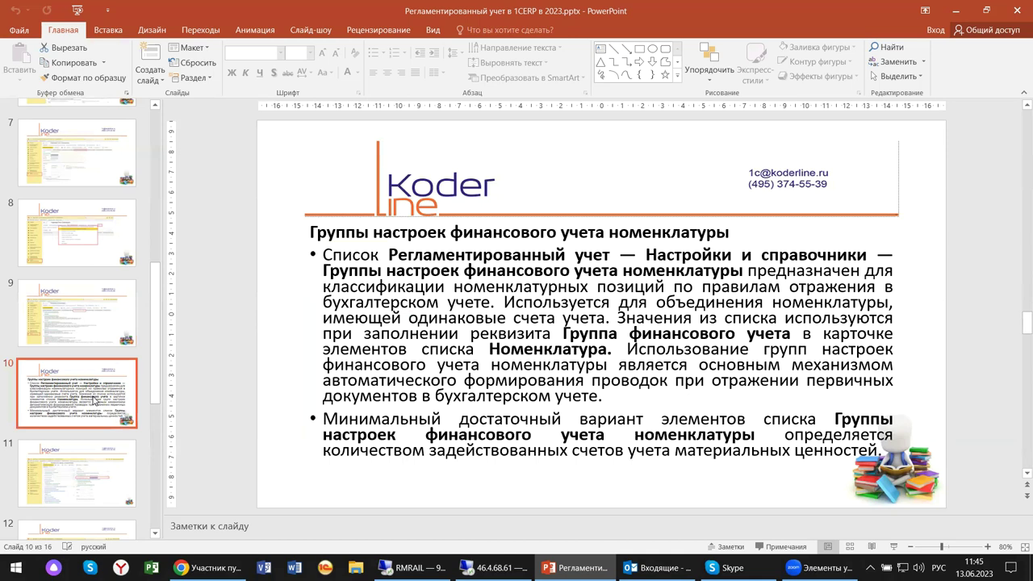
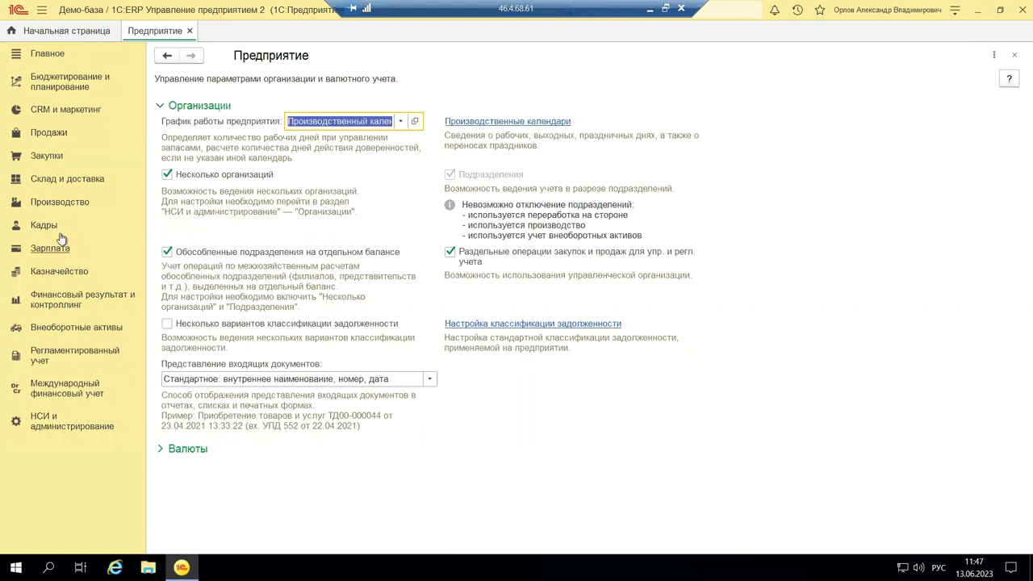
# Step: Close the Предприятие settings and open the 27.01.2023 Реализация товаров и услуг from Документы продажи (все)
pyautogui.click(1014, 57)
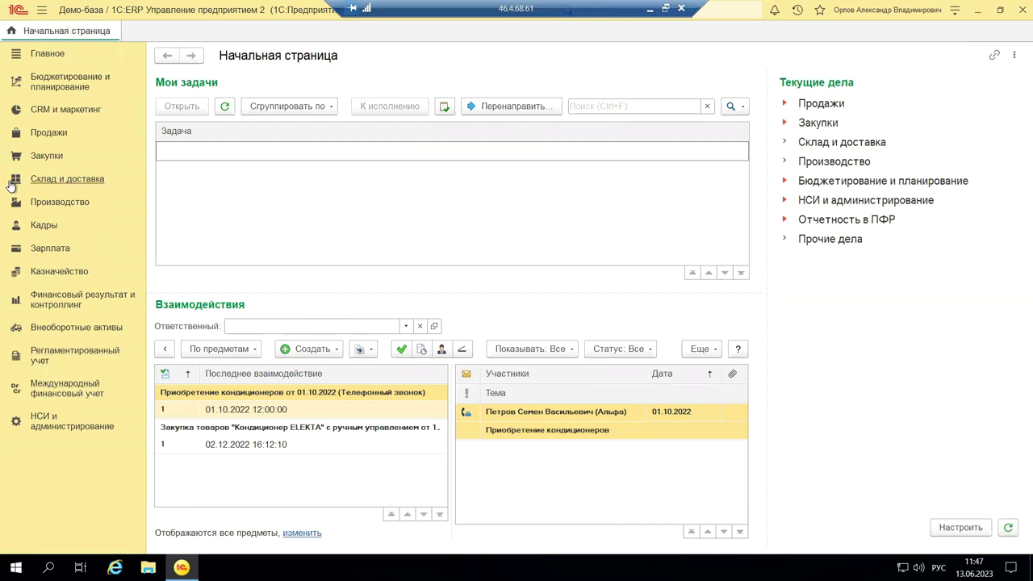
pyautogui.click(39, 134)
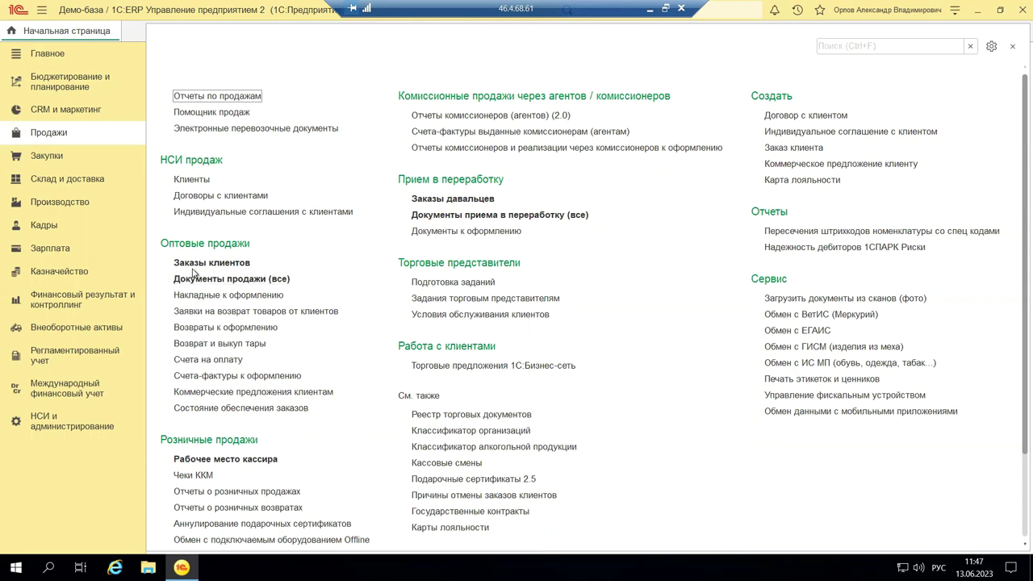
pyautogui.click(190, 279)
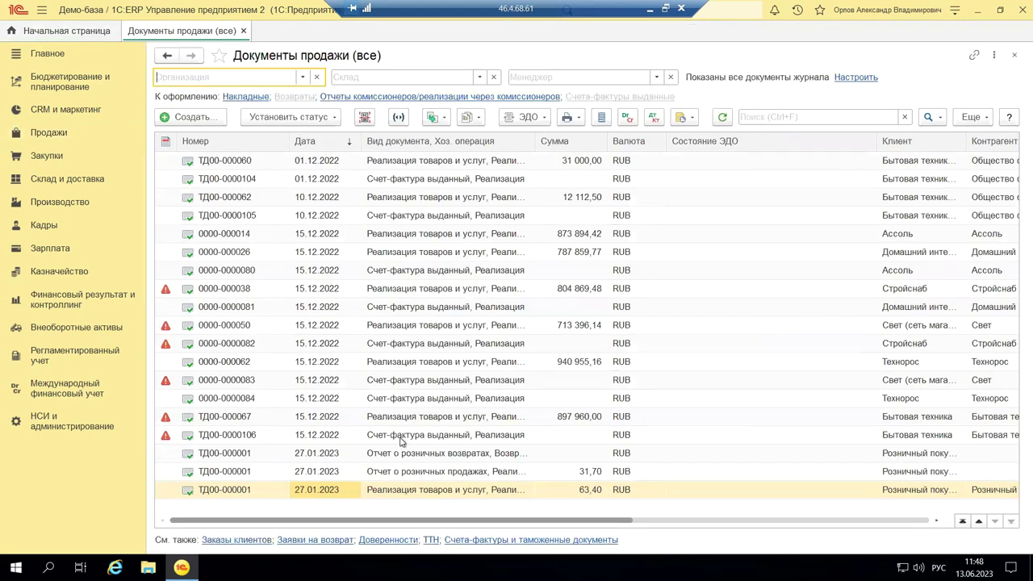
pyautogui.click(390, 492)
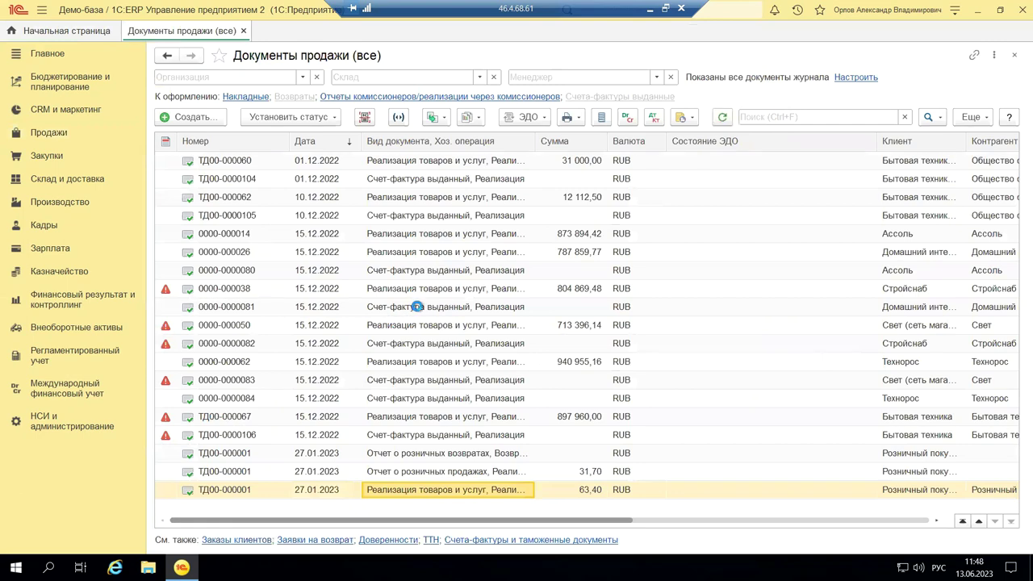
pyautogui.press('Return')
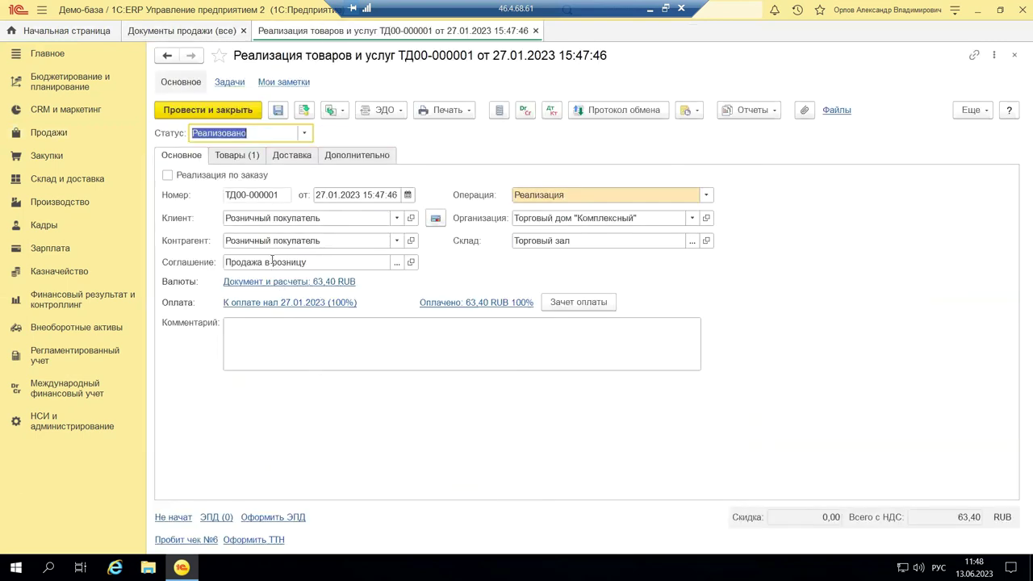
# Step: Open the item card of Барбарис (конфеты) from the goods lines of the sales document
pyautogui.click(232, 161)
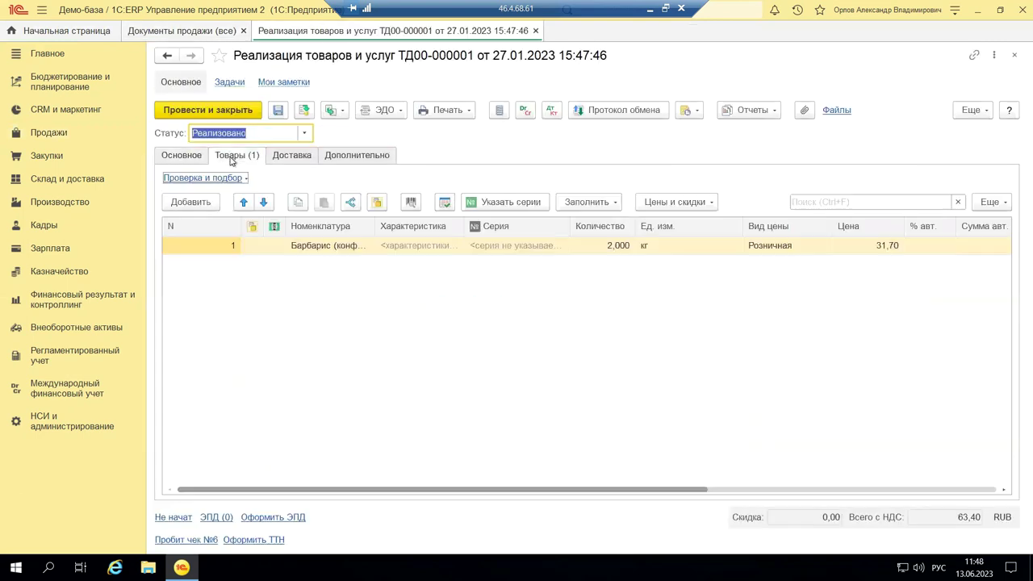
pyautogui.click(316, 250)
pyautogui.click(316, 250)
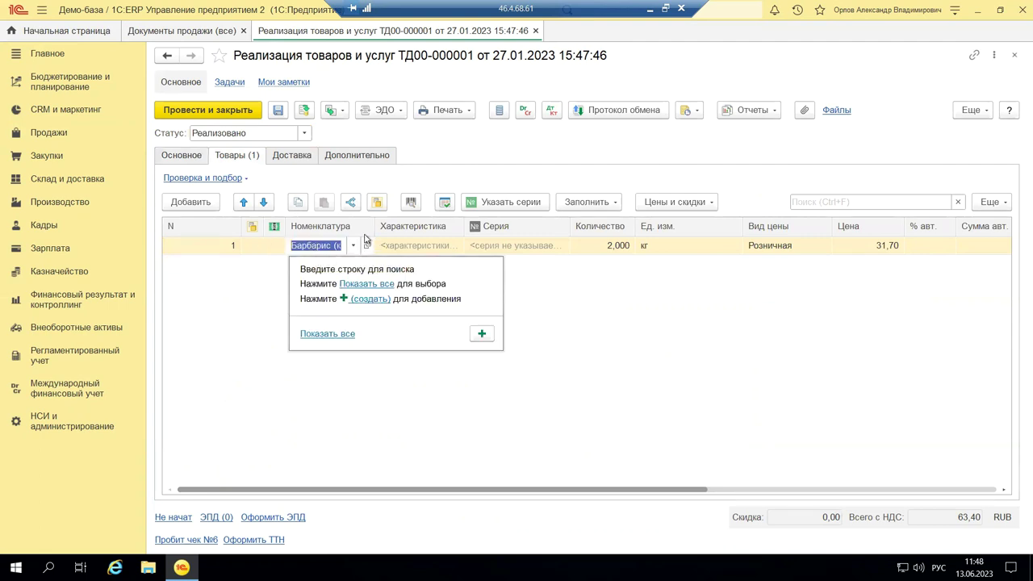
pyautogui.click(366, 247)
pyautogui.click(366, 247)
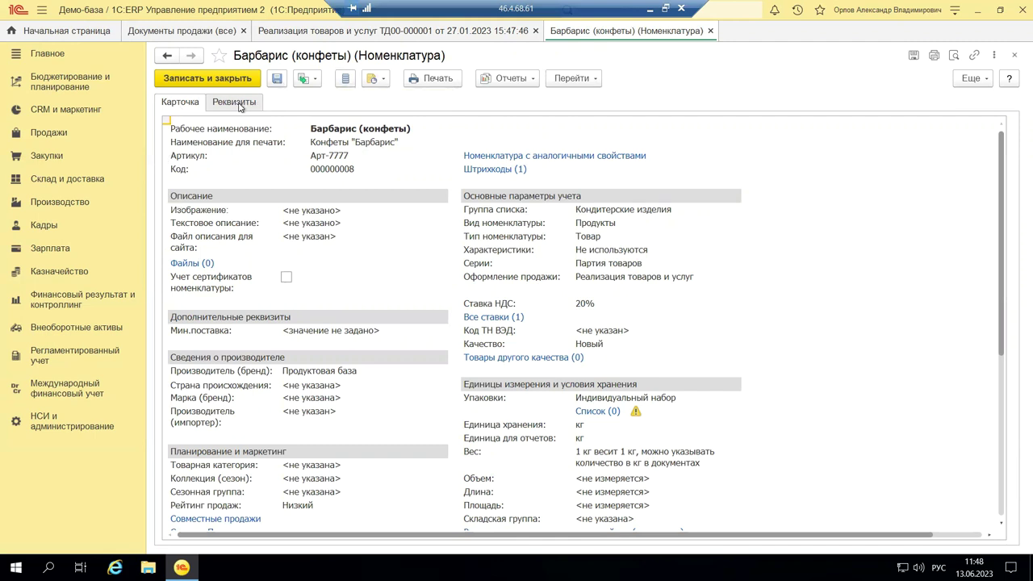
# Step: Expand all details of the Барбарис (конфеты) card and locate its Группа финансового учета
pyautogui.click(242, 104)
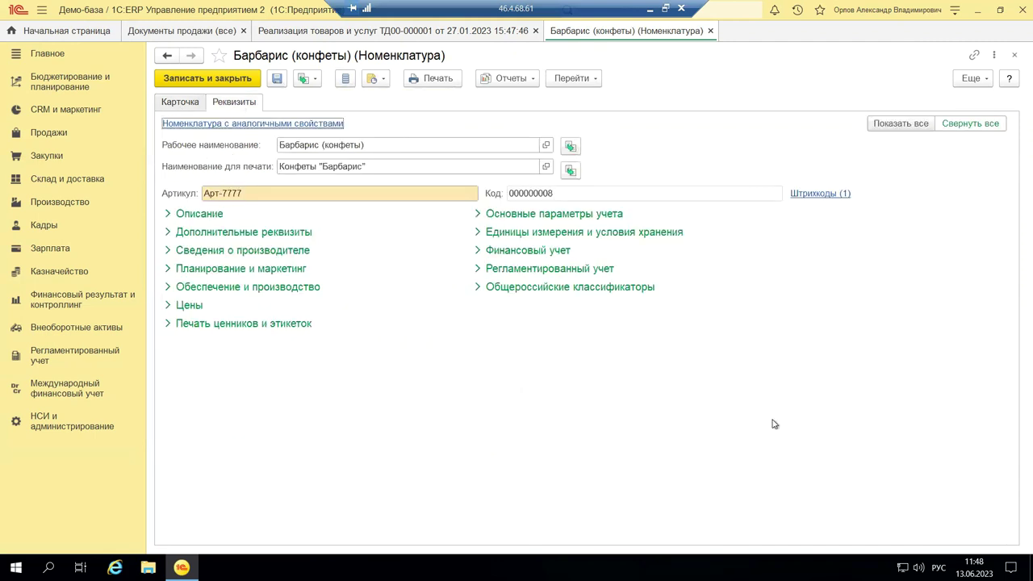
pyautogui.click(902, 124)
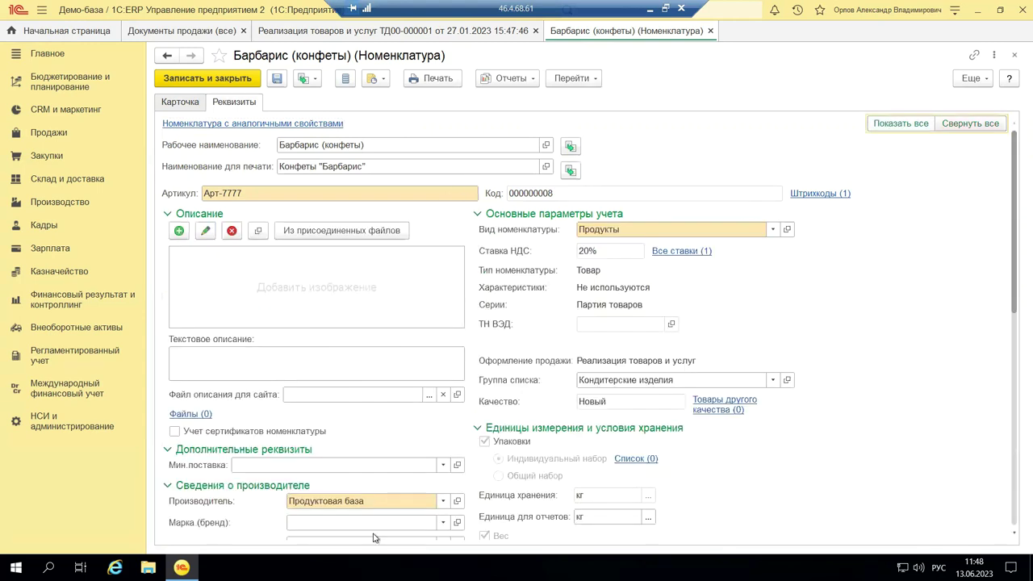
pyautogui.scroll(-2, 711, 378)
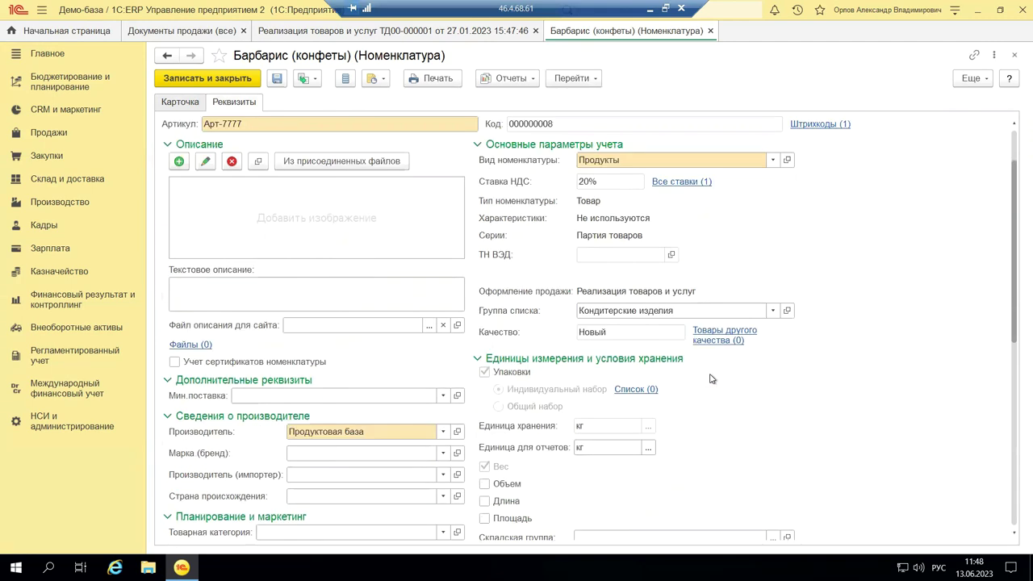
pyautogui.scroll(-2, 706, 378)
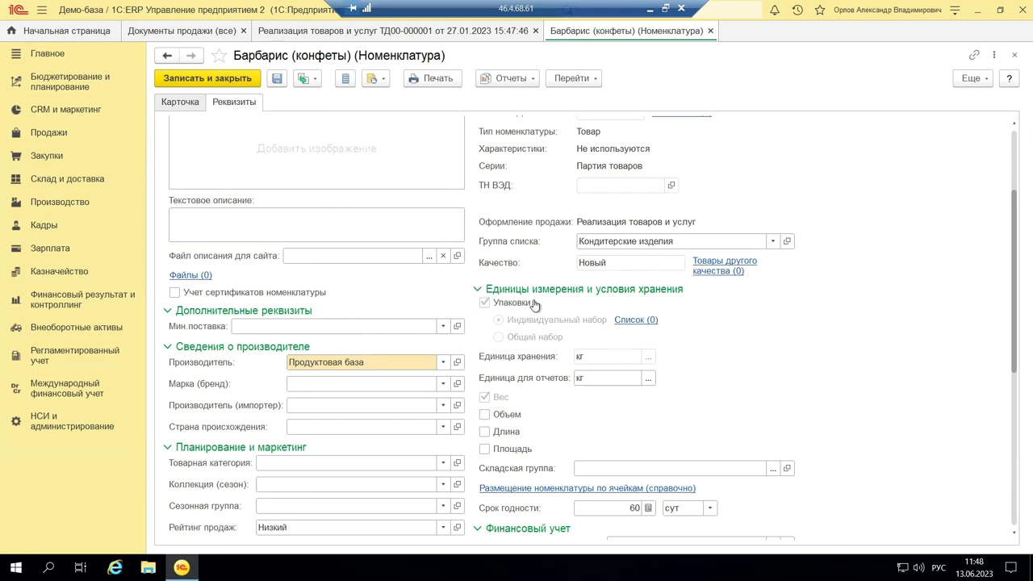
pyautogui.scroll(-5, 533, 358)
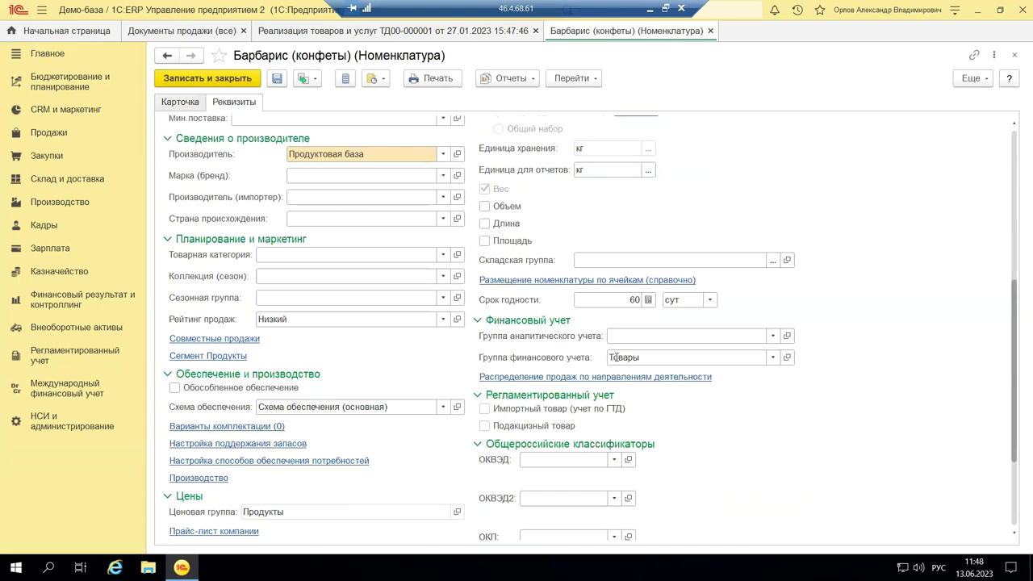
# Step: Review the item cost accounts in the Товары financial accounting group, and close the group without changes
pyautogui.click(779, 356)
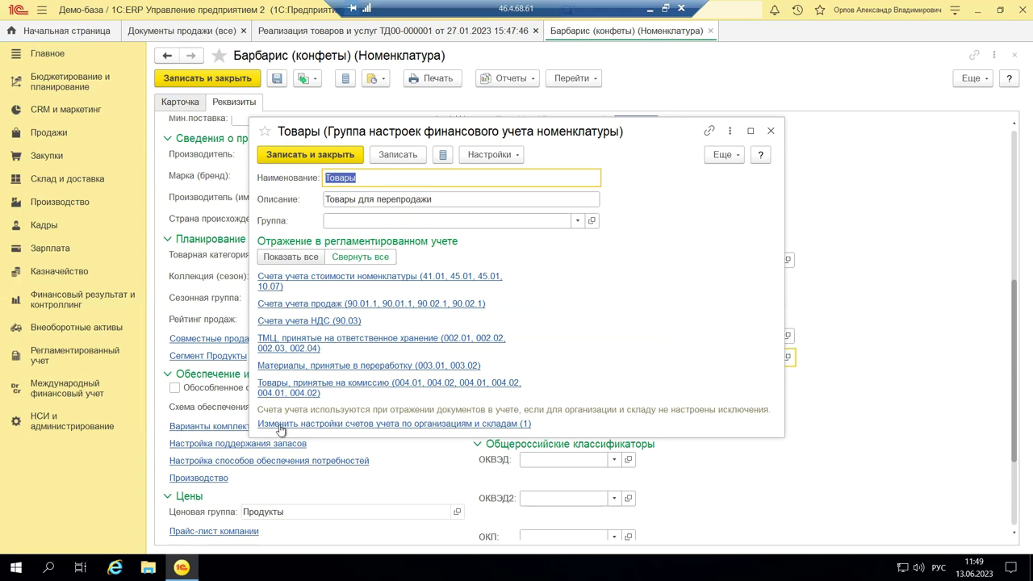
pyautogui.click(278, 278)
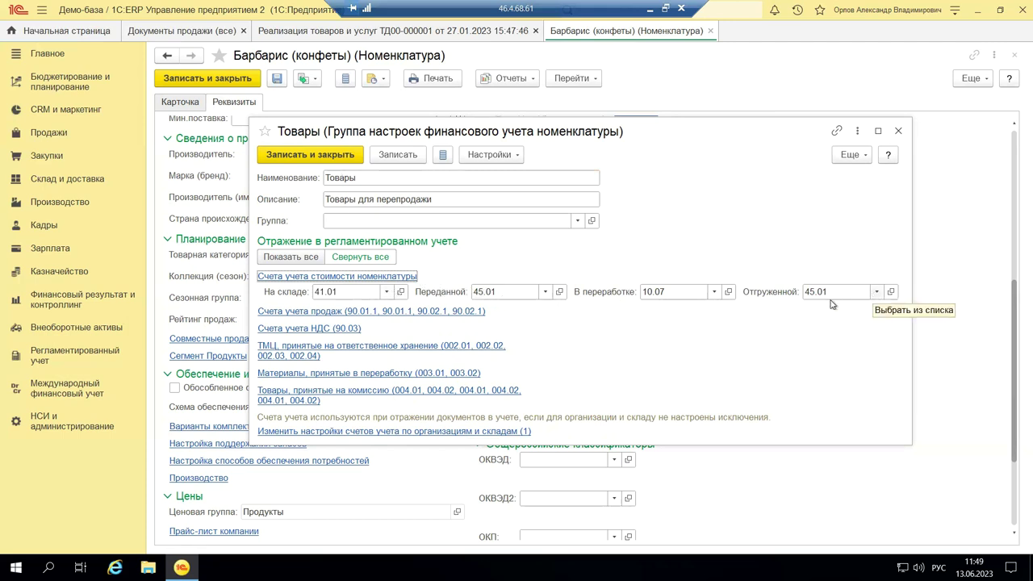
pyautogui.click(674, 293)
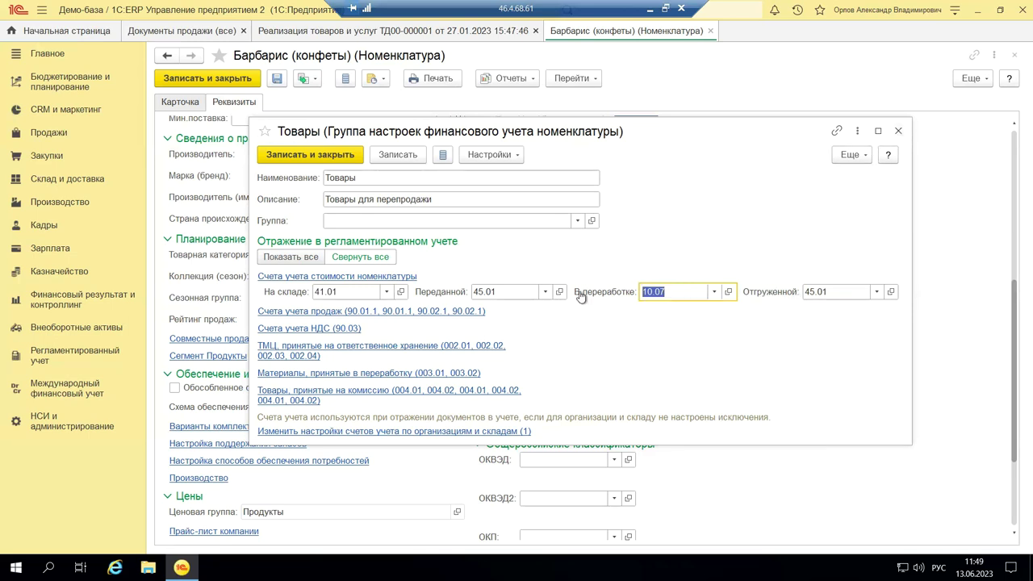
pyautogui.click(898, 131)
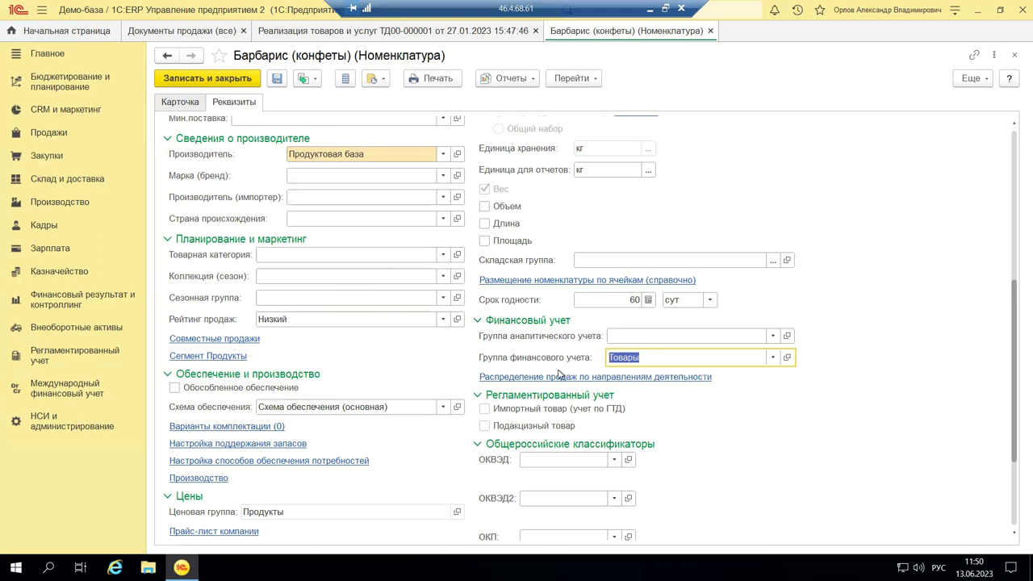
# Step: Browse the full list of Группы настроек финансового учета номенклатуры, and close it, the item card and the sales document
pyautogui.click(773, 358)
pyautogui.click(697, 397)
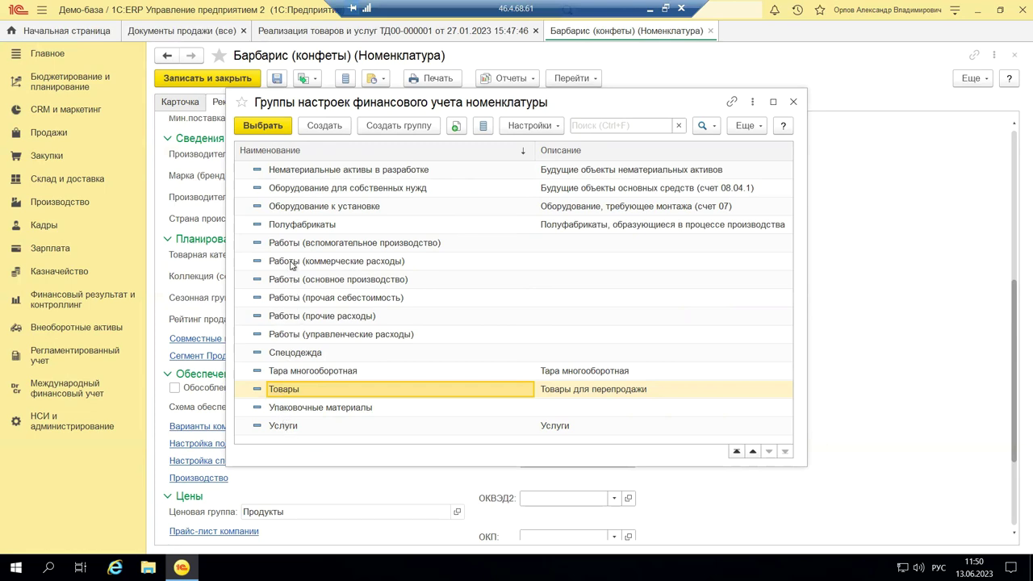
pyautogui.scroll(4, 292, 266)
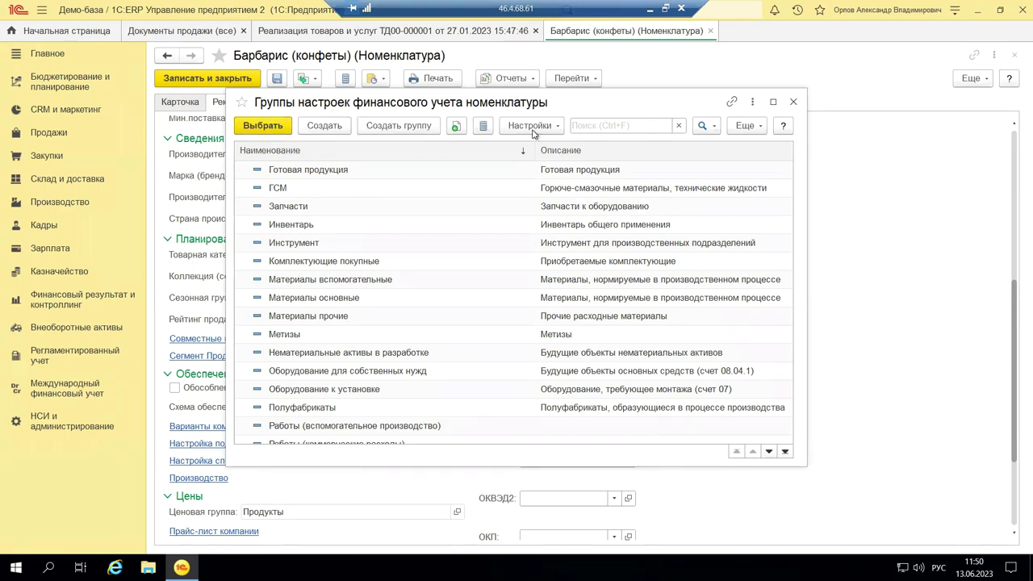
pyautogui.scroll(-5, 460, 357)
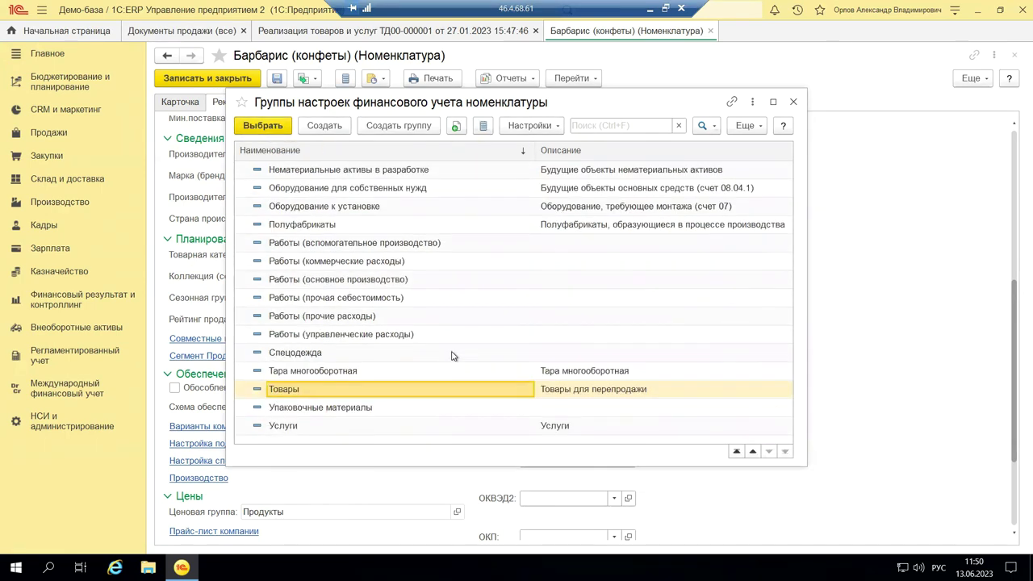
pyautogui.click(792, 103)
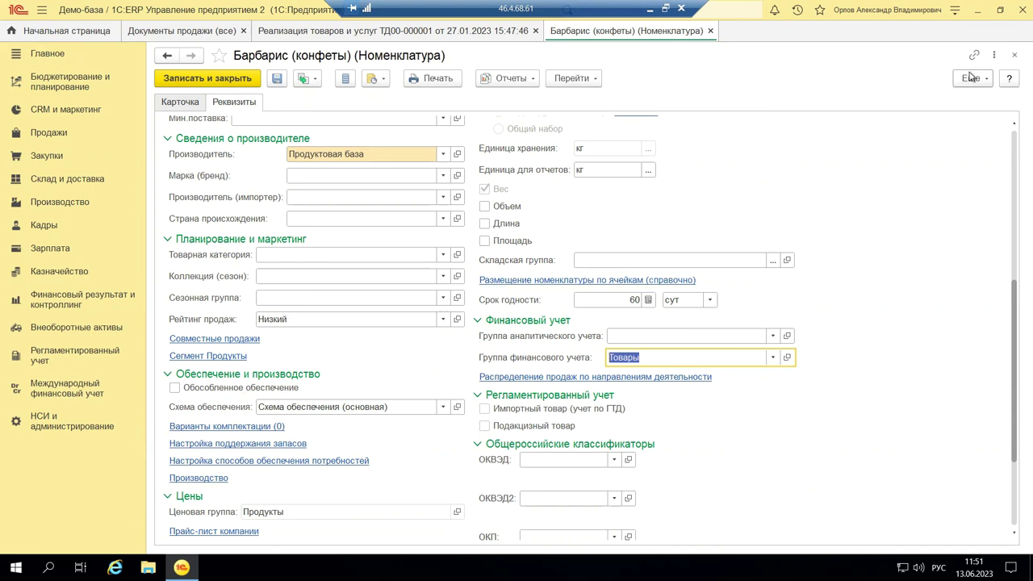
pyautogui.click(1016, 56)
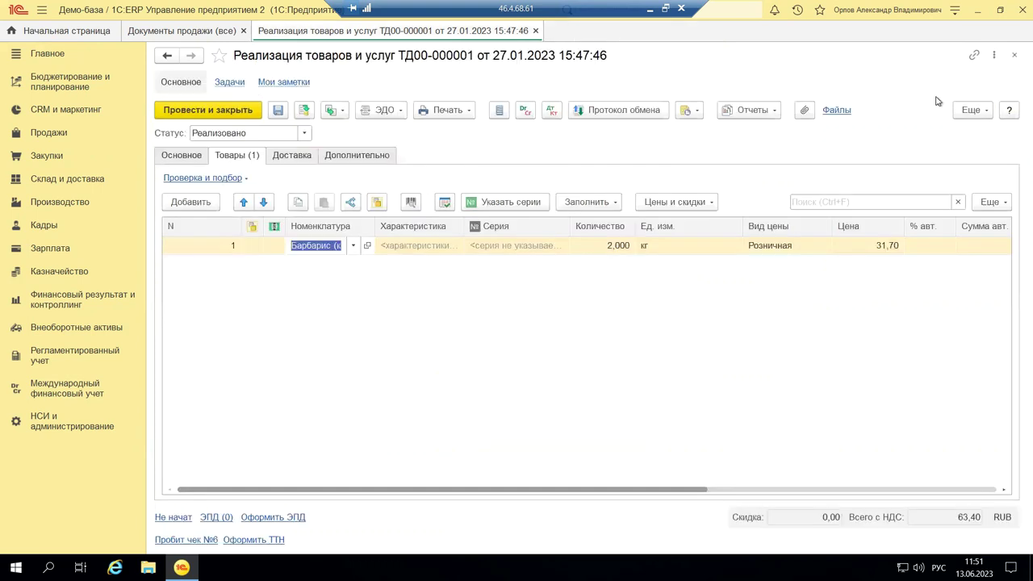
pyautogui.click(1016, 56)
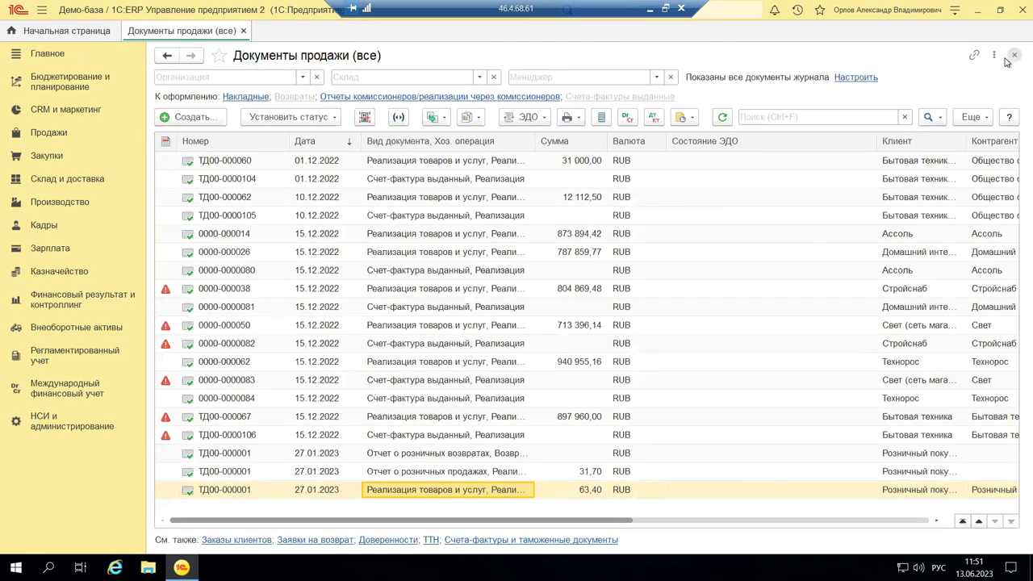
# Step: Switch to PowerPoint and review slide 11 on the item's financial accounting group and slide 12 on Регламентированный учет settings
pyautogui.click(649, 14)
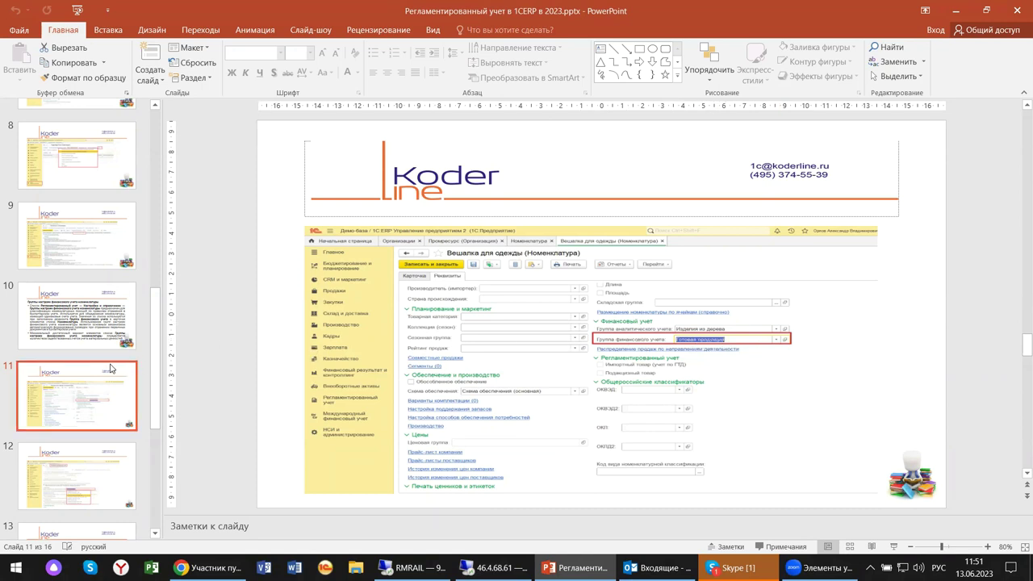
pyautogui.scroll(-3, 109, 336)
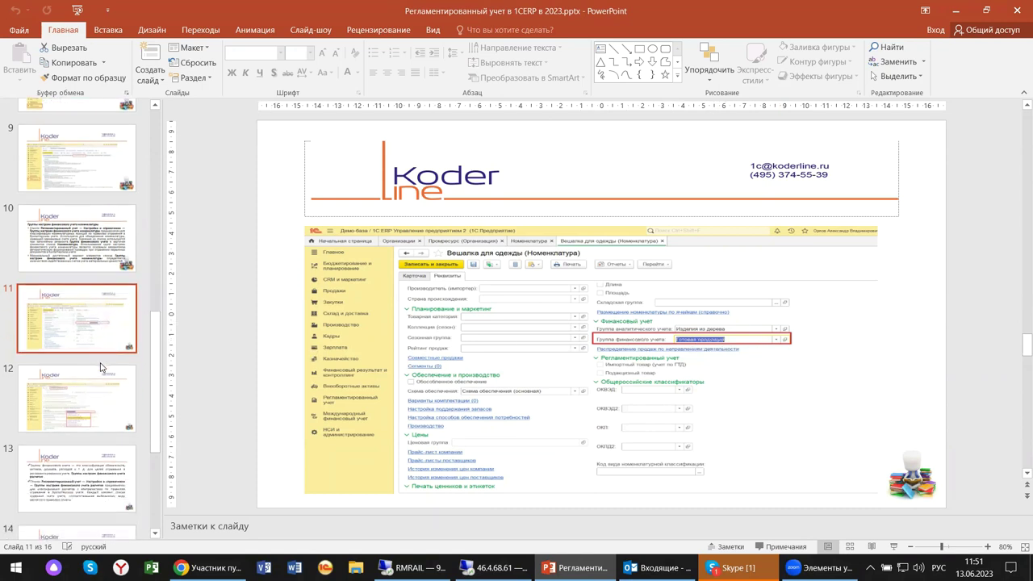
pyautogui.click(111, 329)
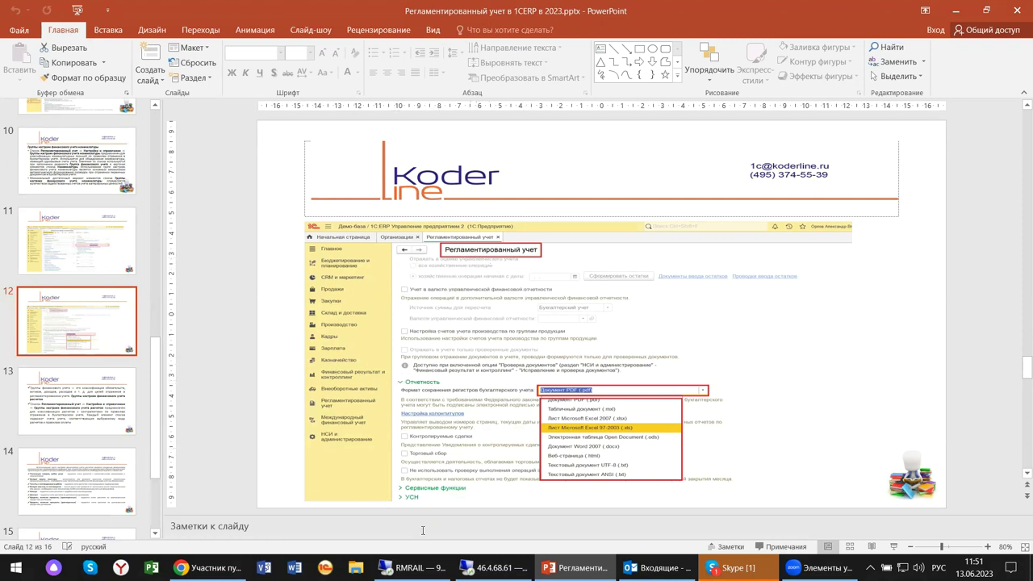
# Step: Switch back to 1C:ERP and open Настройки и справочники in the Регламентированный учет section
pyautogui.moveTo(484, 567)
pyautogui.click(517, 444)
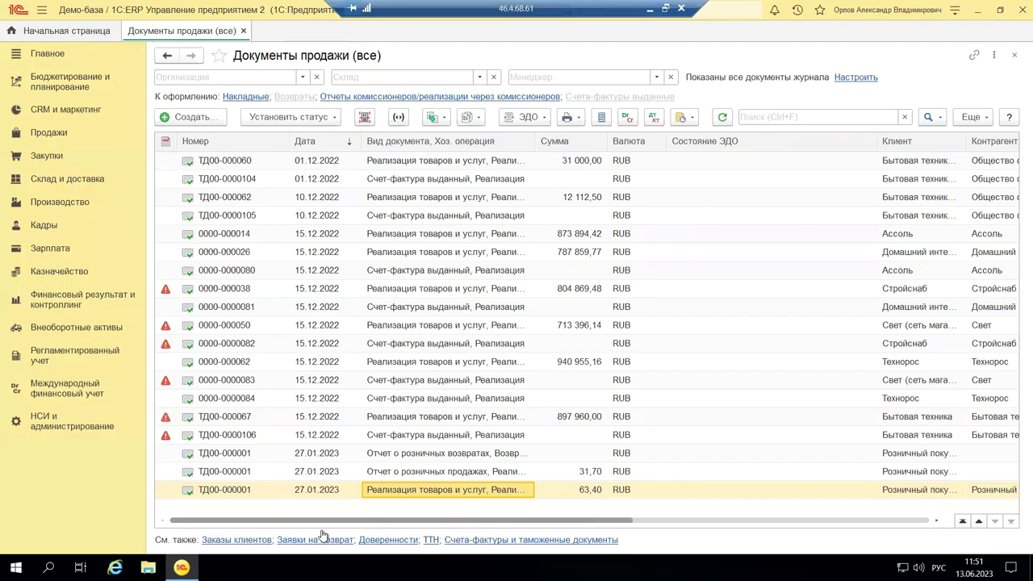
pyautogui.click(47, 357)
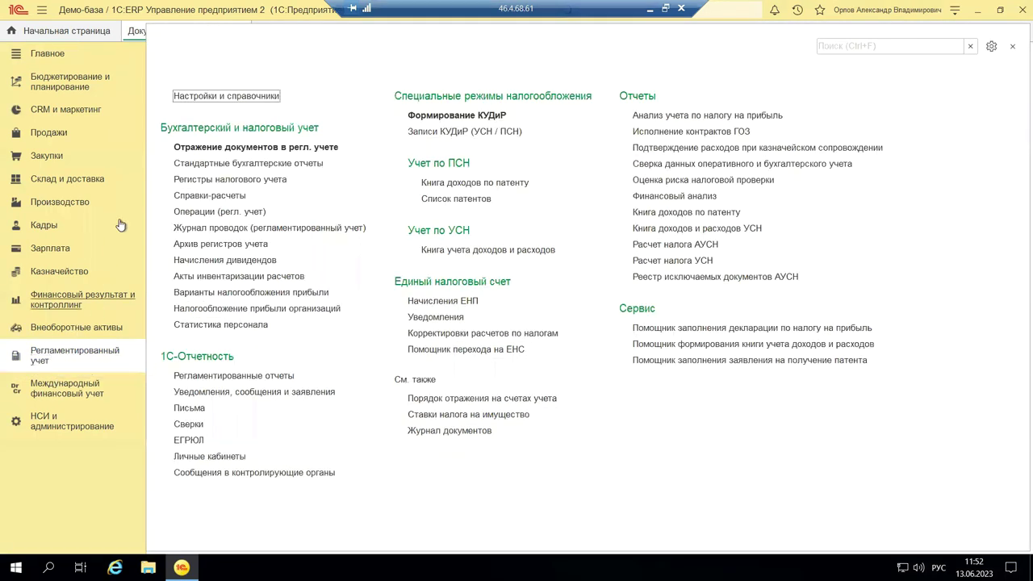
pyautogui.click(227, 97)
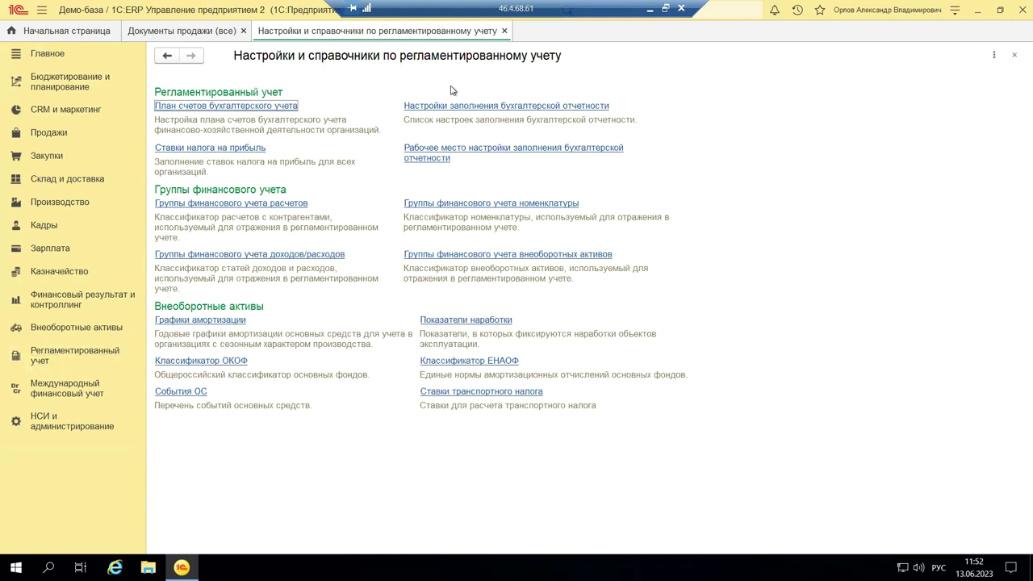
# Step: Switch to PowerPoint and review slide 13 on Группы настроек финансового учета расчетов
pyautogui.click(650, 8)
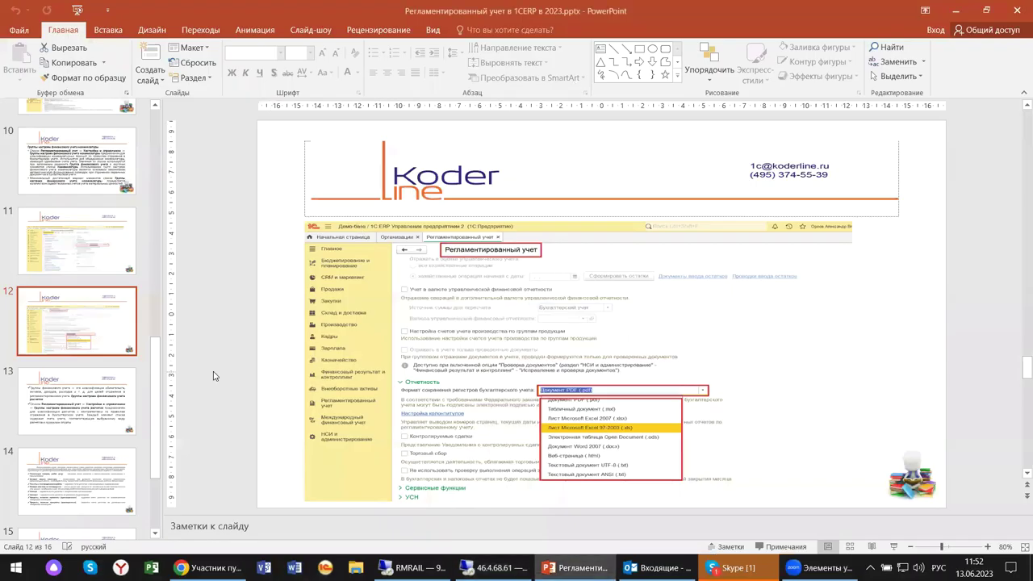
pyautogui.click(113, 397)
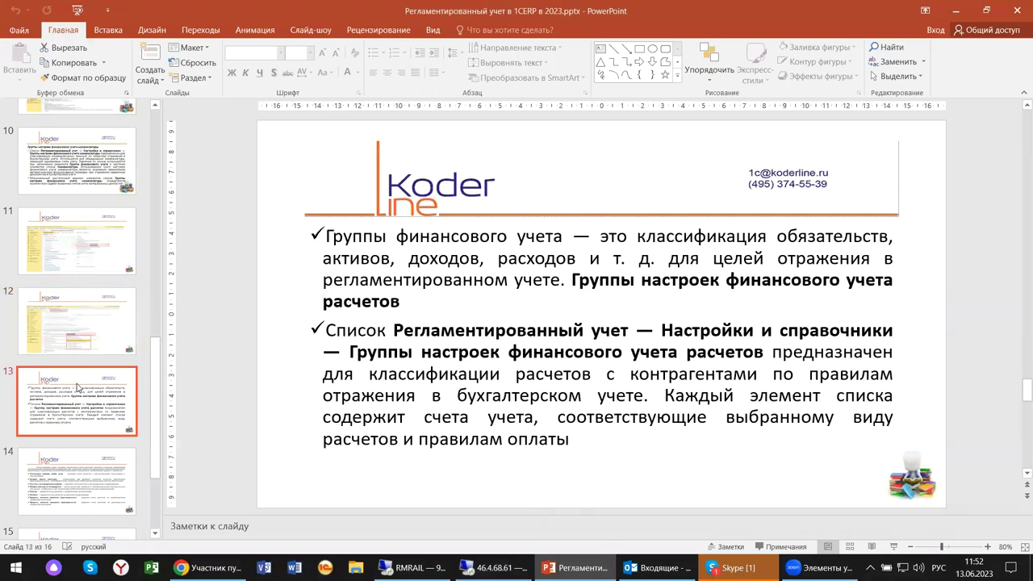
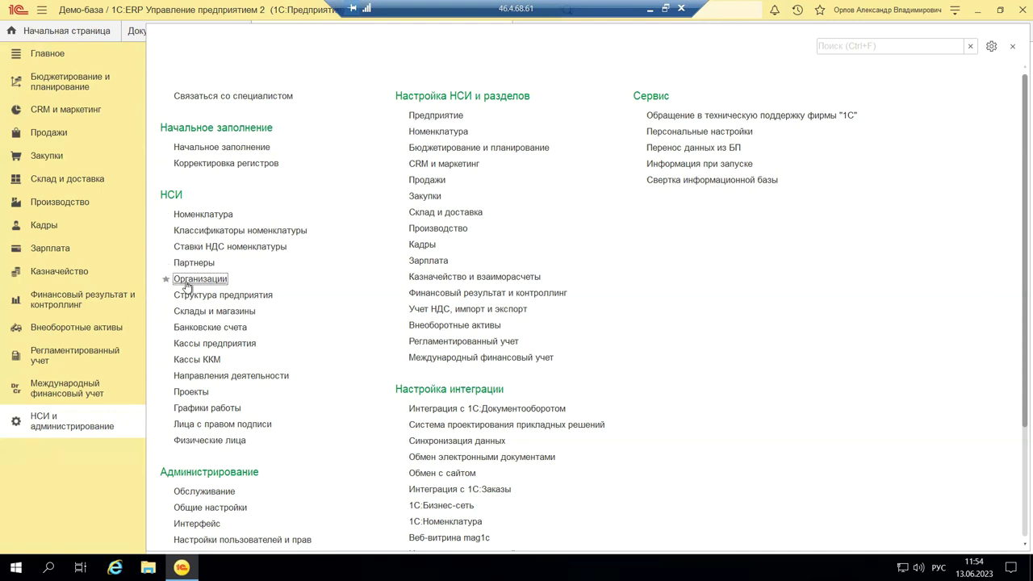
# Step: Open the Общие настройки and Закупки settings pages from НСИ и администрирование, and view the Закупки section's commands
pyautogui.scroll(-3, 250, 417)
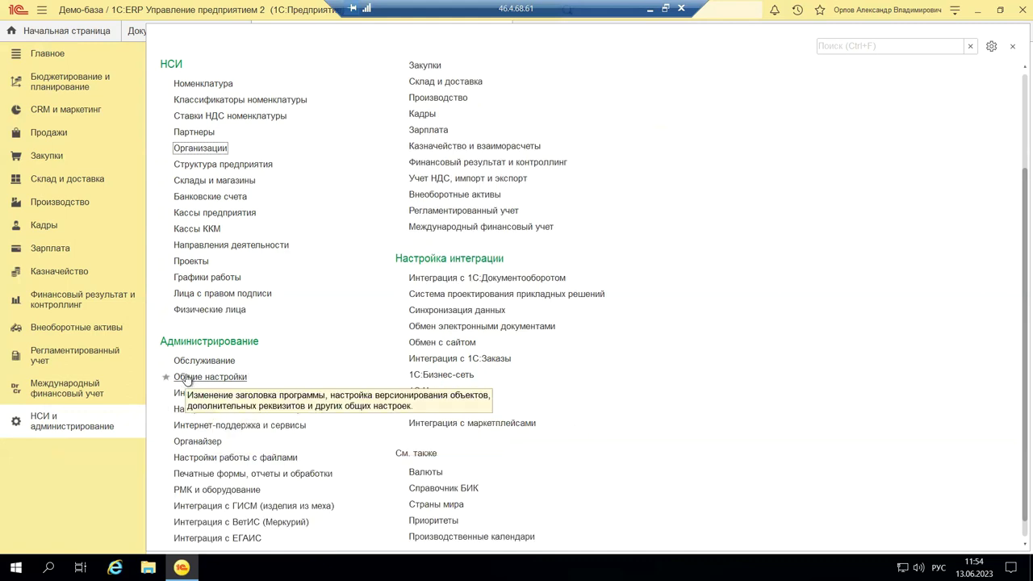
pyautogui.click(186, 377)
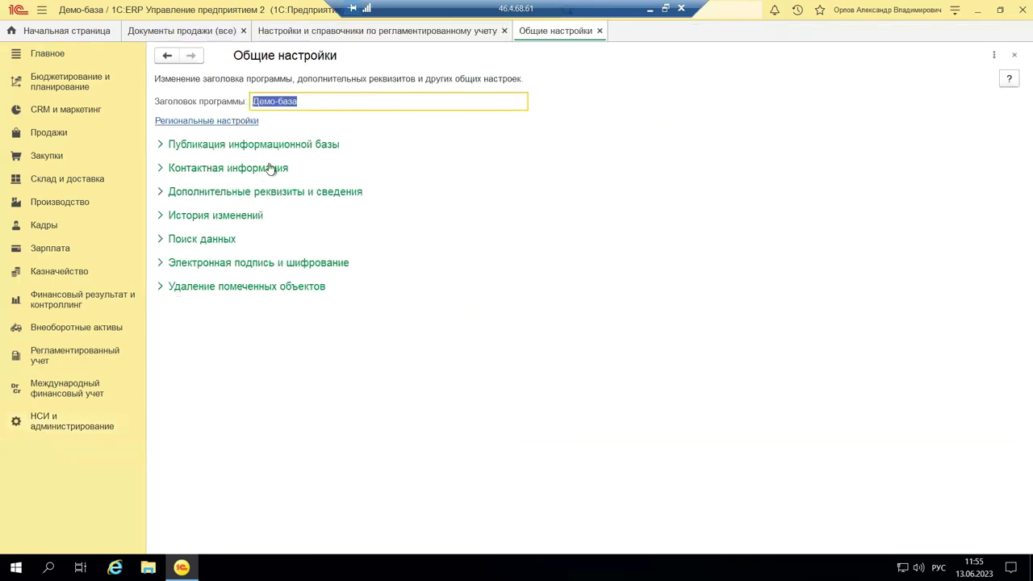
pyautogui.click(52, 426)
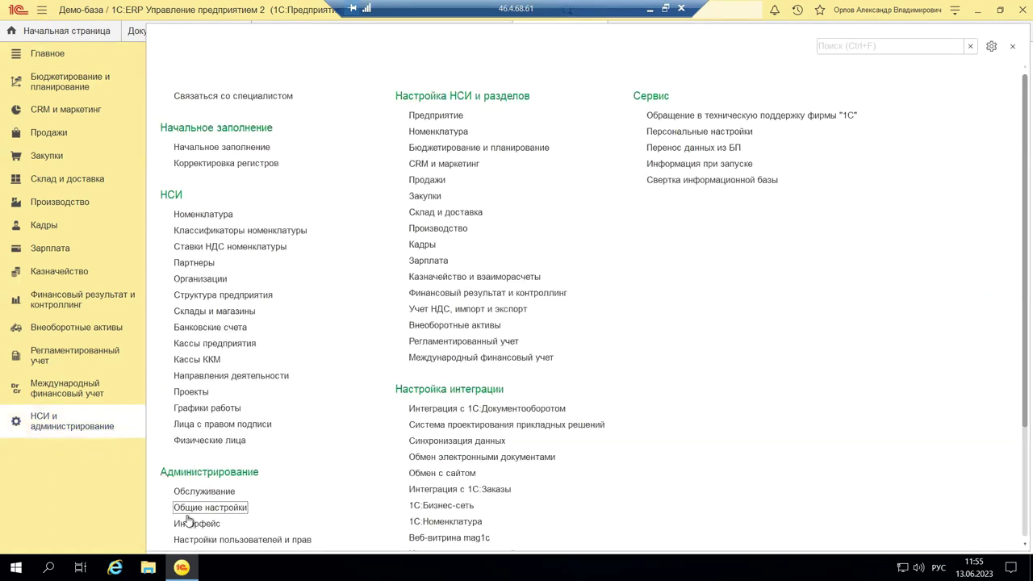
pyautogui.scroll(-3, 193, 516)
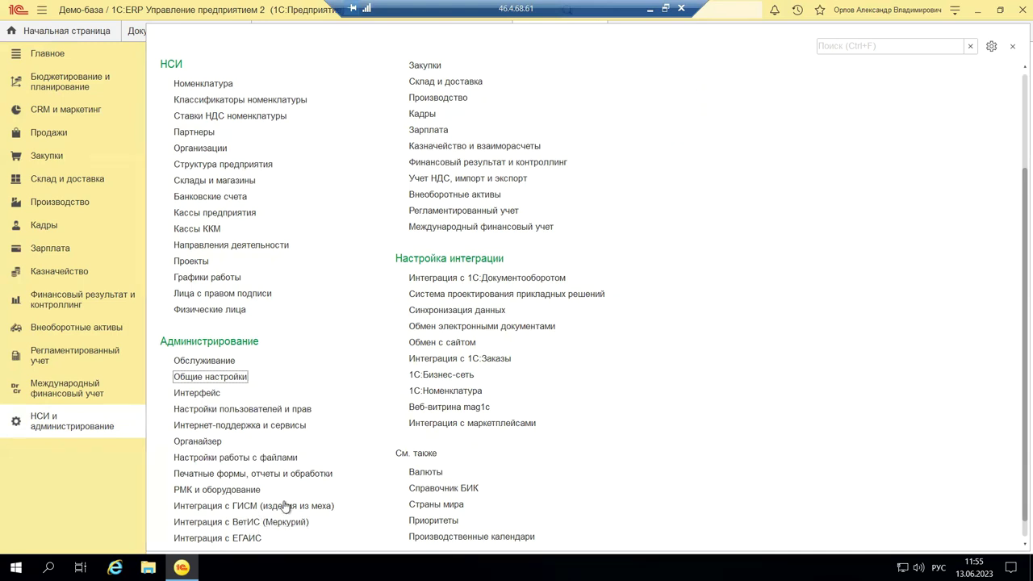
pyautogui.scroll(3, 284, 505)
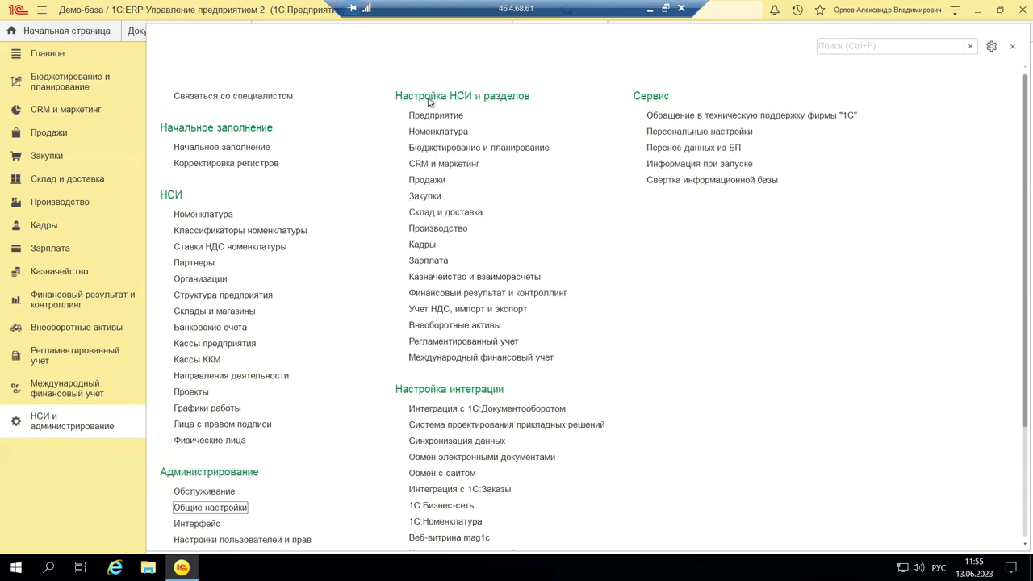
pyautogui.click(424, 197)
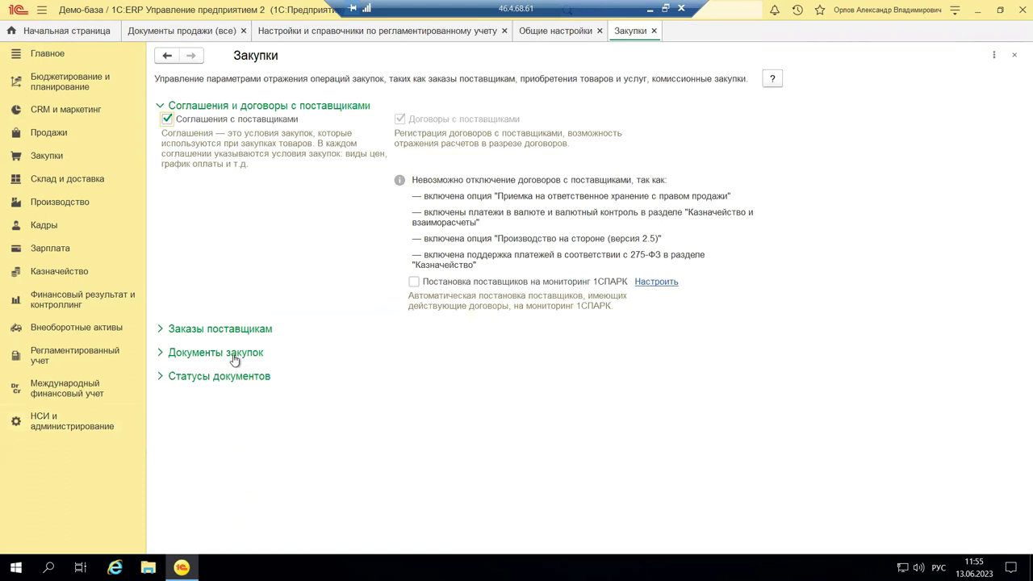
pyautogui.click(56, 157)
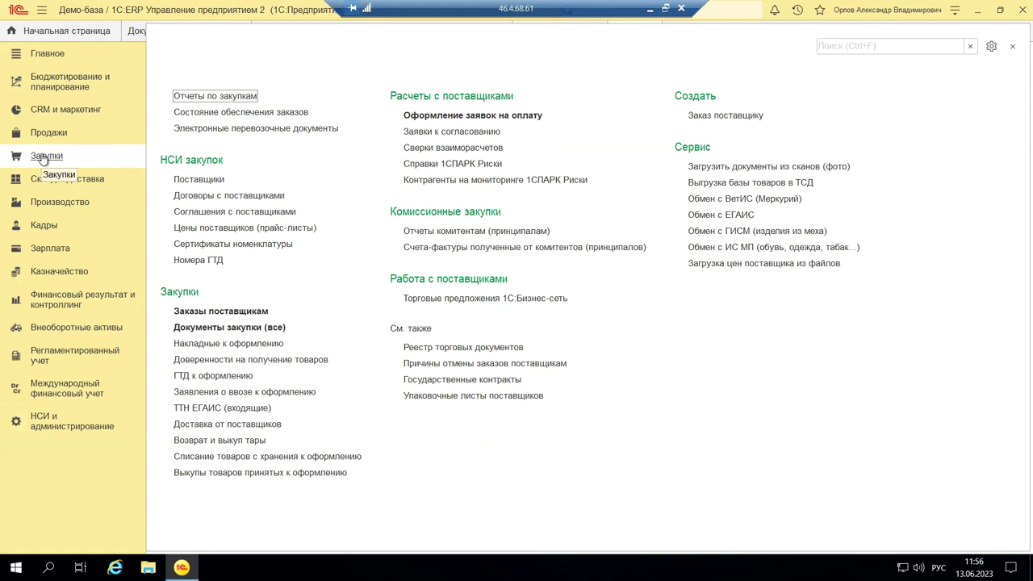
# Step: Review the Финансовый результат and Учет товаров groups of the Финансовый результат и контроллинг settings, and close the page
pyautogui.click(37, 430)
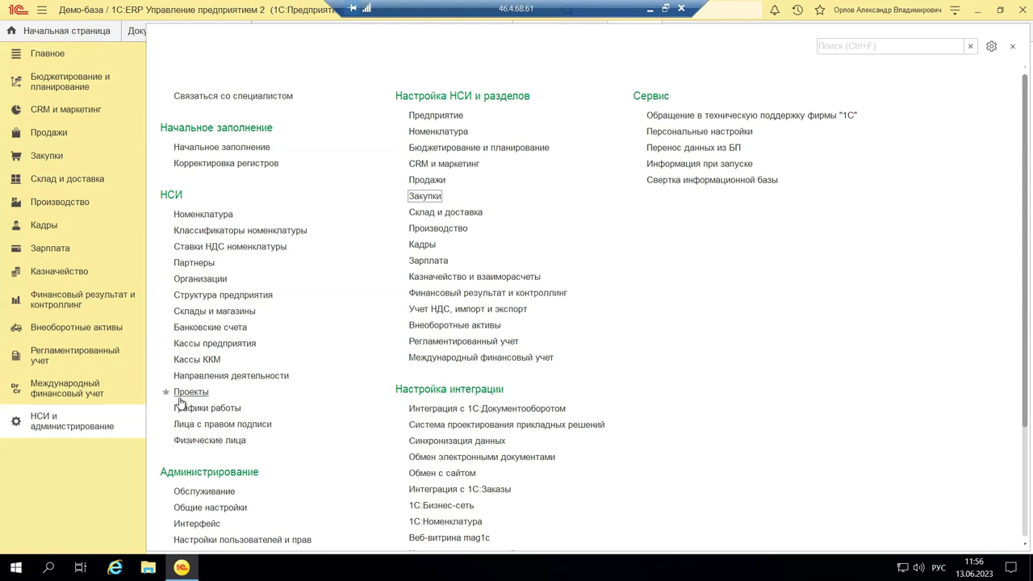
pyautogui.click(453, 295)
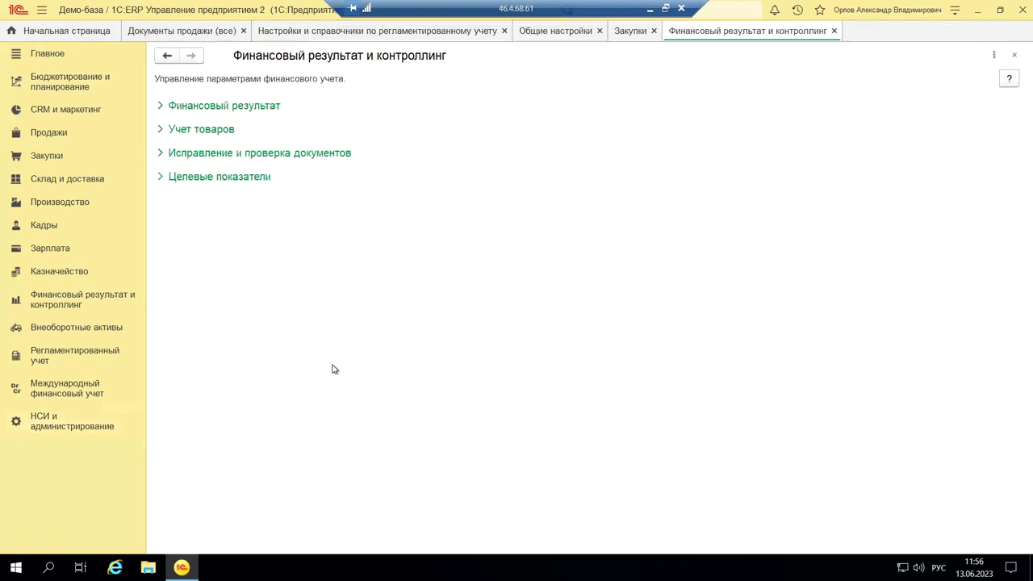
pyautogui.click(160, 108)
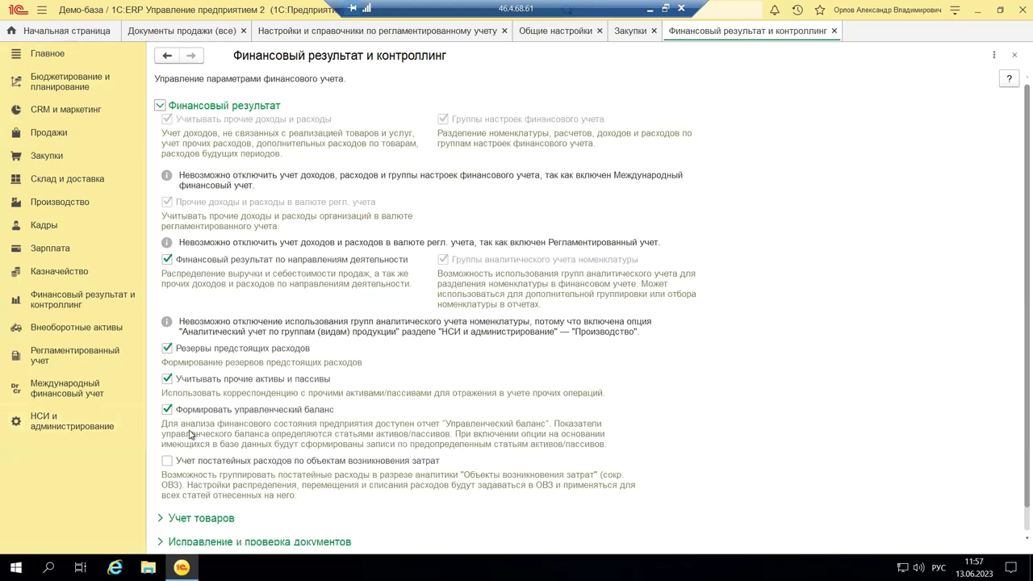
pyautogui.scroll(-1, 219, 428)
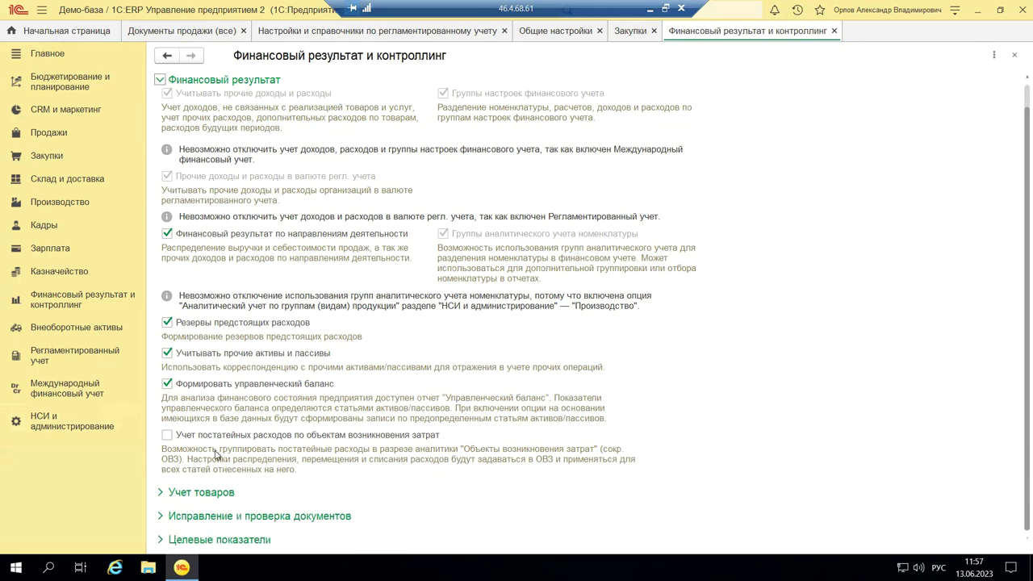
pyautogui.click(160, 493)
pyautogui.scroll(-5, 305, 417)
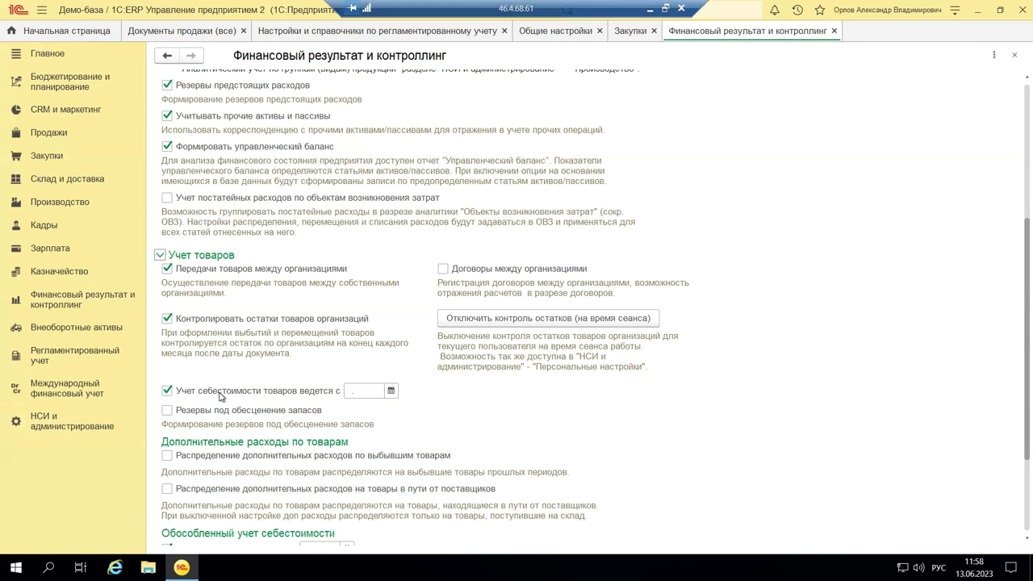
pyautogui.scroll(-2, 216, 414)
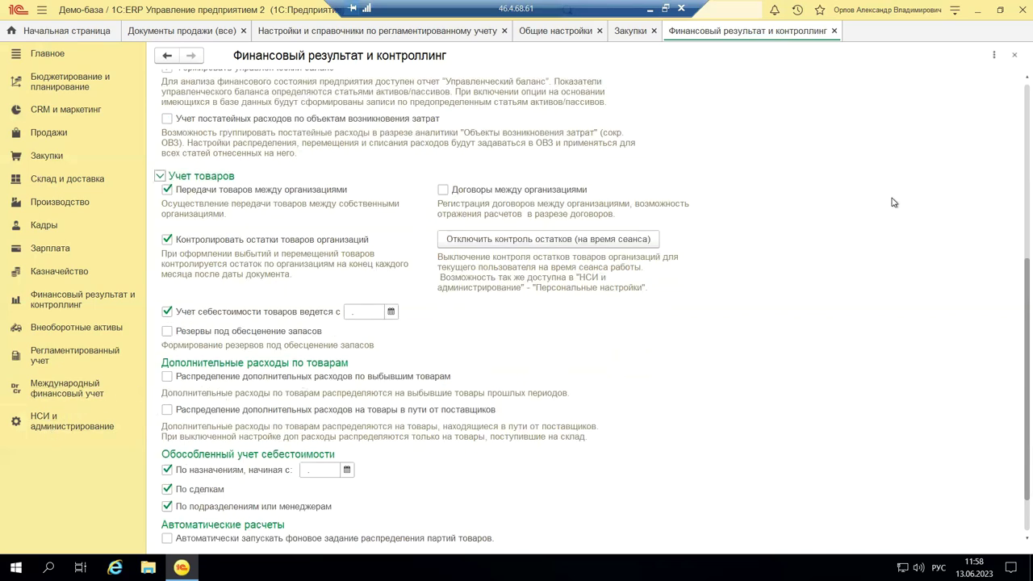
pyautogui.click(1014, 54)
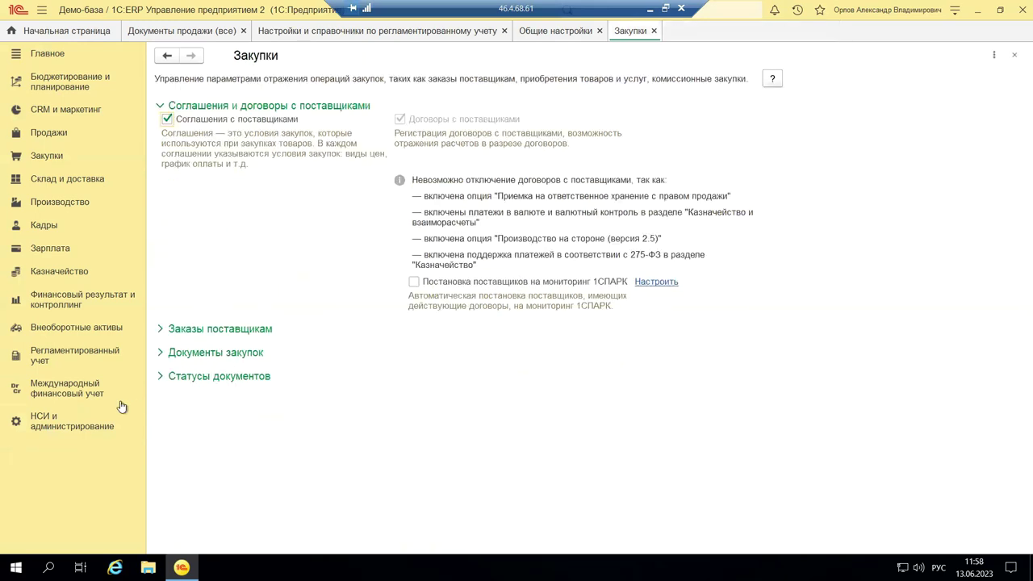
# Step: Open the Регламентированный учет settings in НСИ и администрирование and expand Отражение операций
pyautogui.click(63, 432)
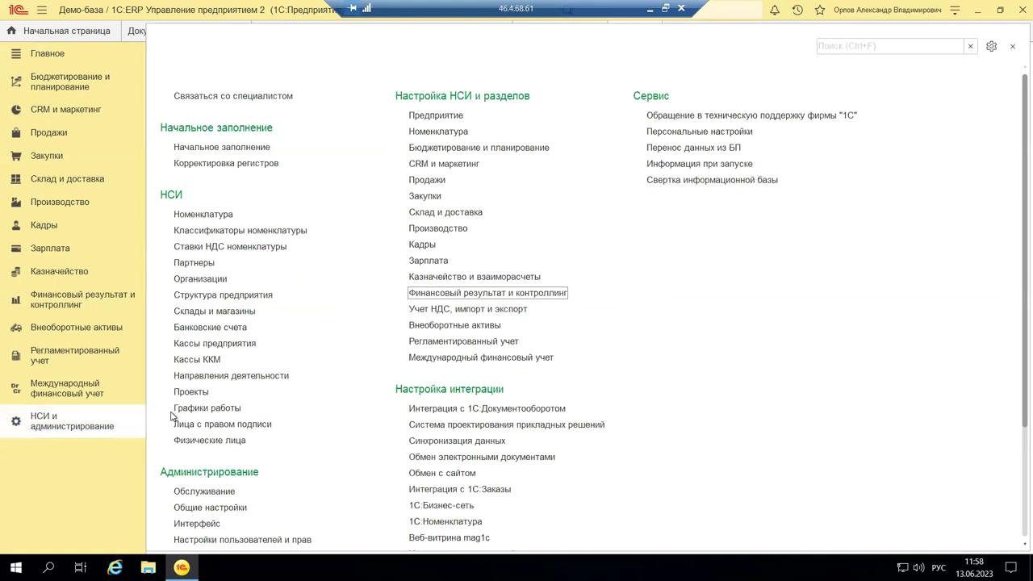
pyautogui.click(463, 347)
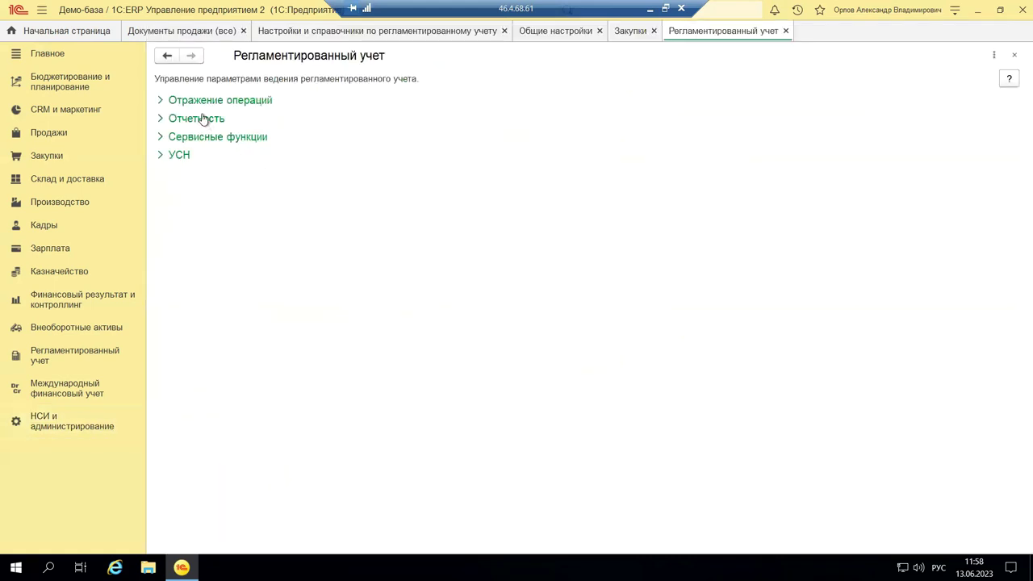
pyautogui.click(159, 101)
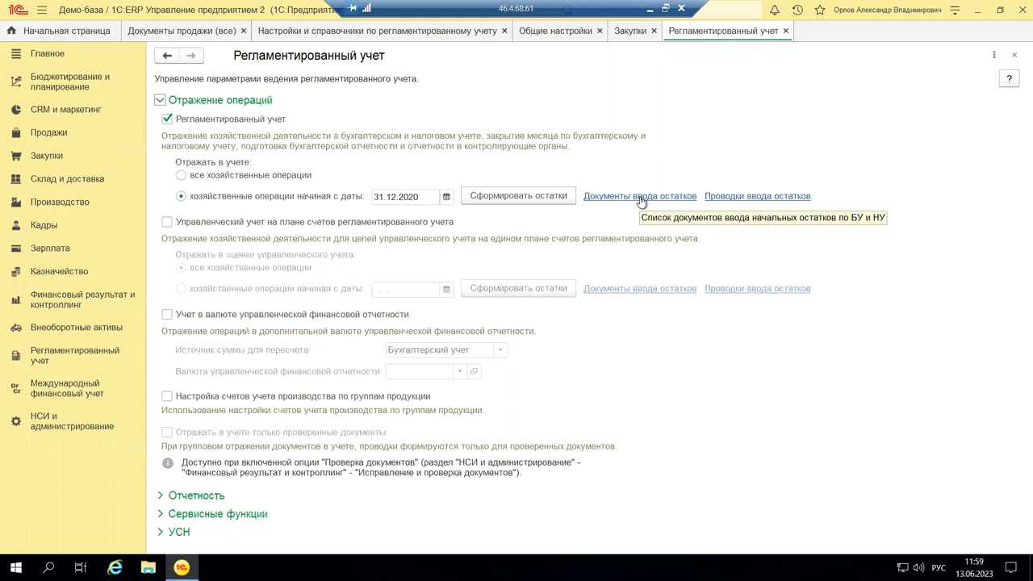
# Step: Open Документы ввода начальных остатков from Начальное заполнение and view the documents for Ввод остатков в кассах and в автономных кассах ККМ
pyautogui.click(36, 424)
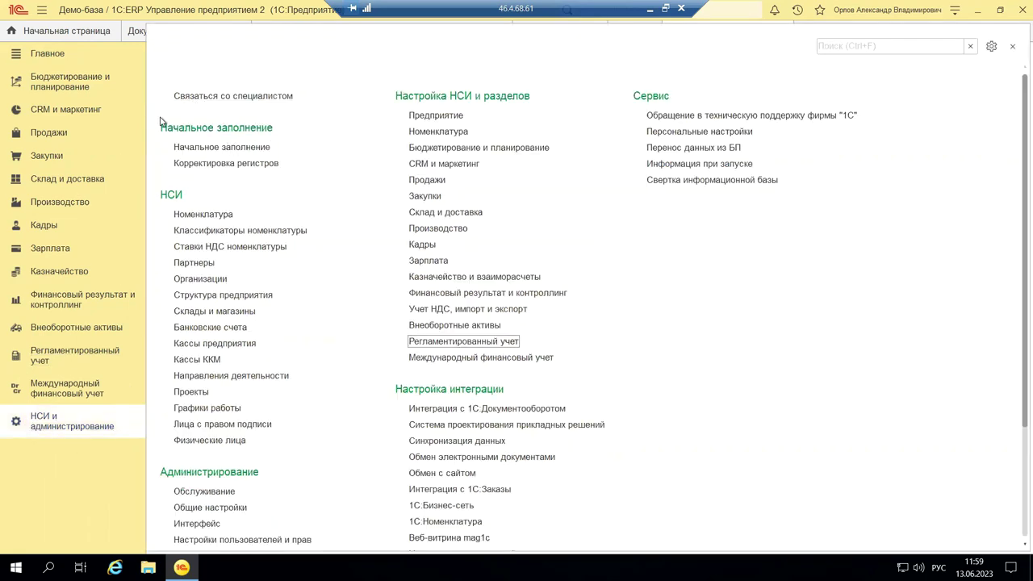
pyautogui.click(230, 147)
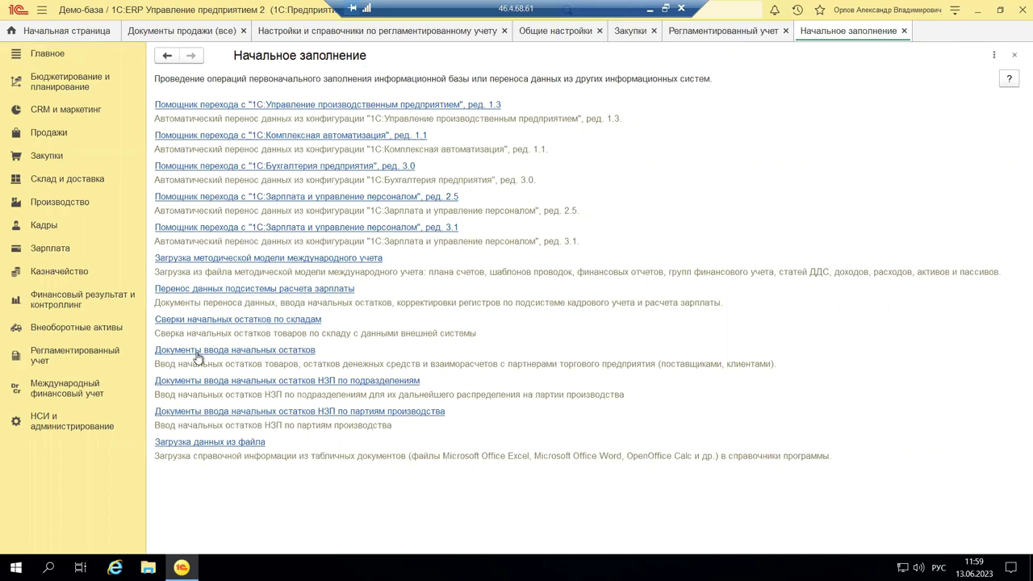
pyautogui.click(190, 356)
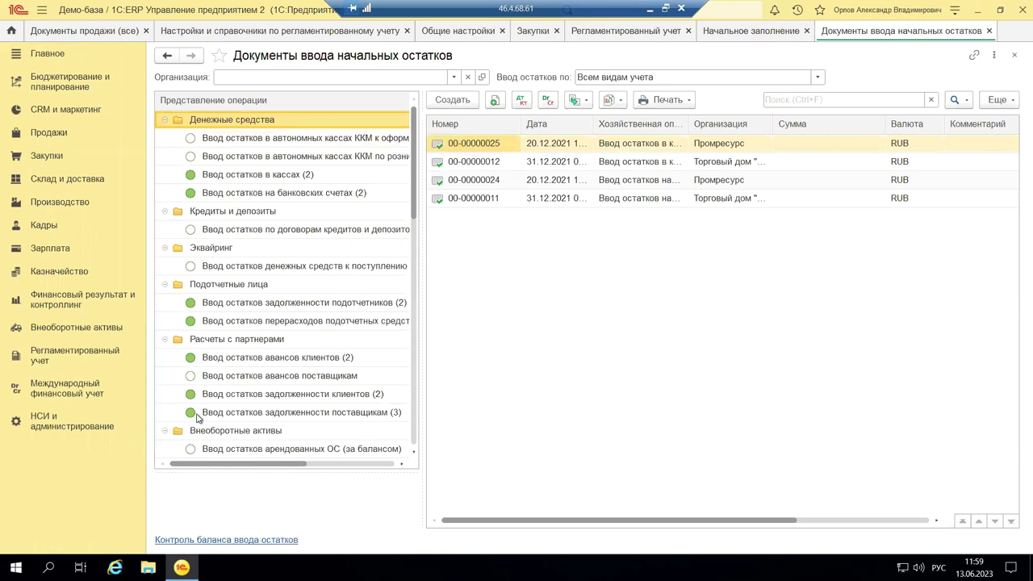
pyautogui.click(205, 180)
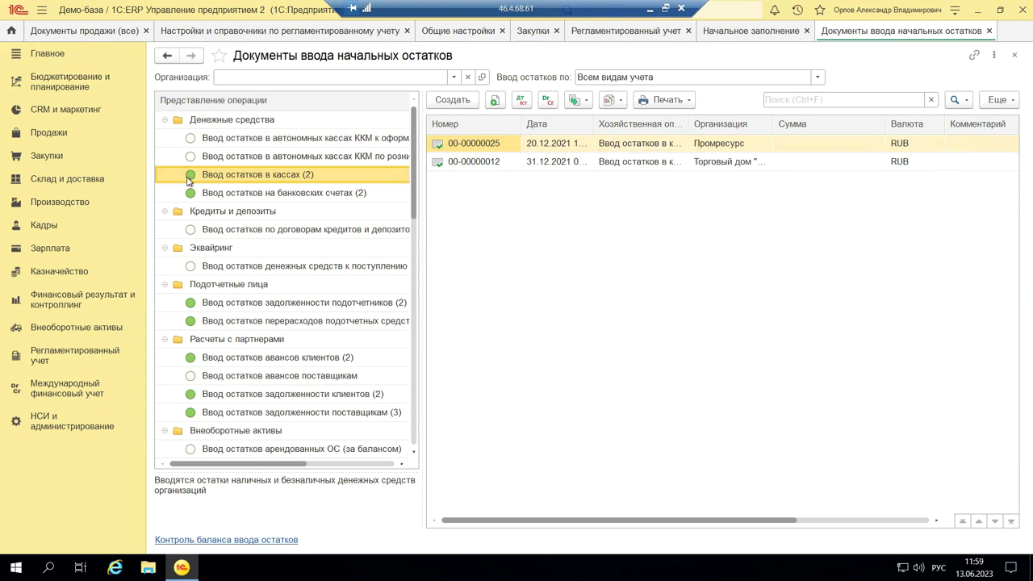
pyautogui.click(227, 140)
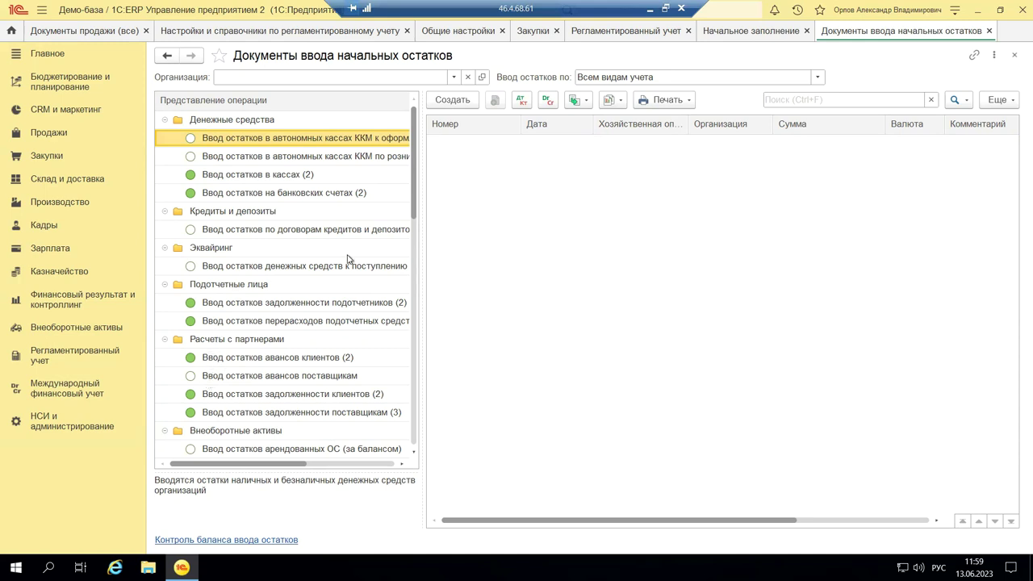
# Step: Open the first document under Ввод остатков задолженности подотчетников, examine its Сумма (регл.) value and close the document
pyautogui.click(206, 304)
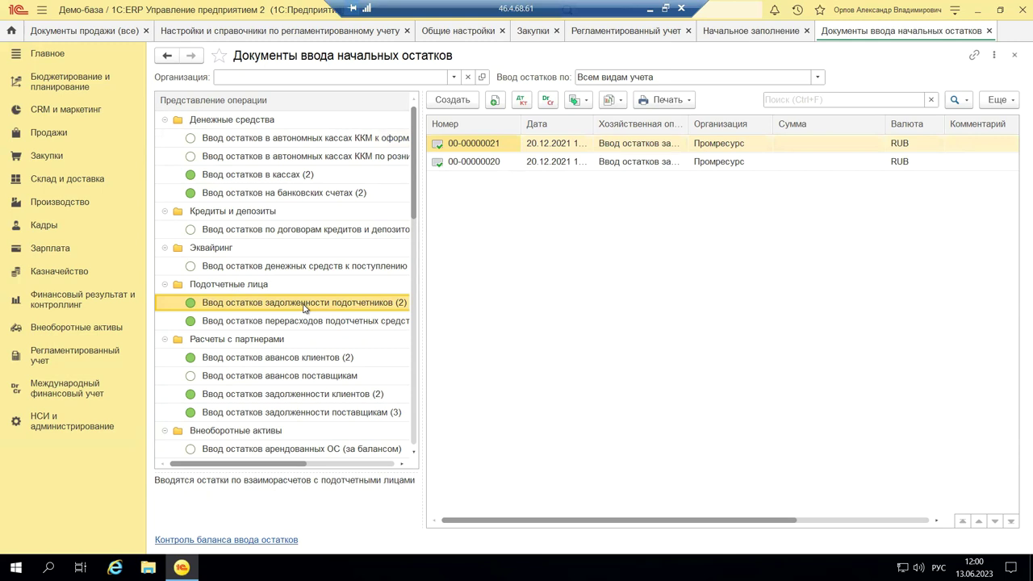
pyautogui.click(652, 143)
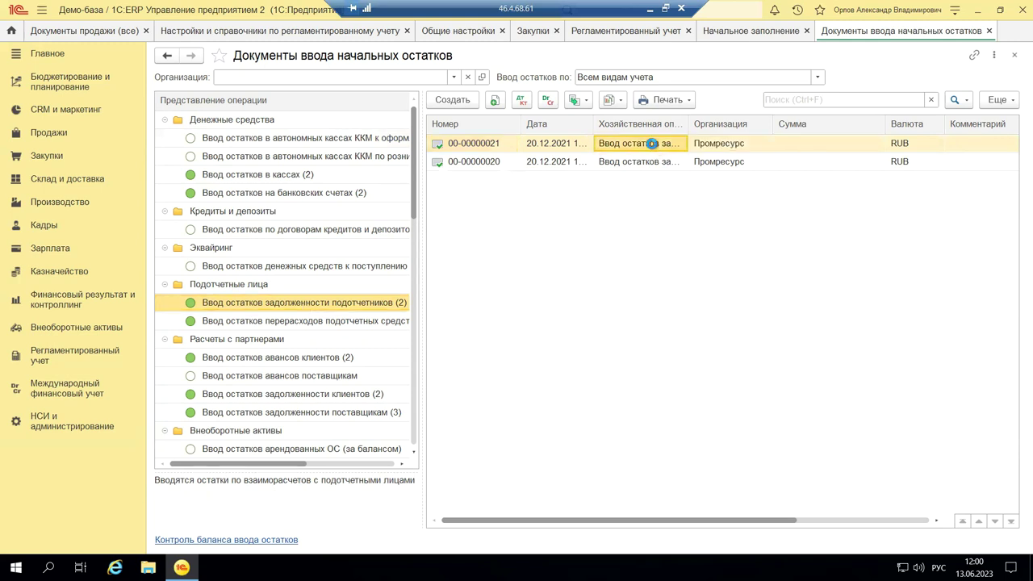
pyautogui.doubleClick(652, 143)
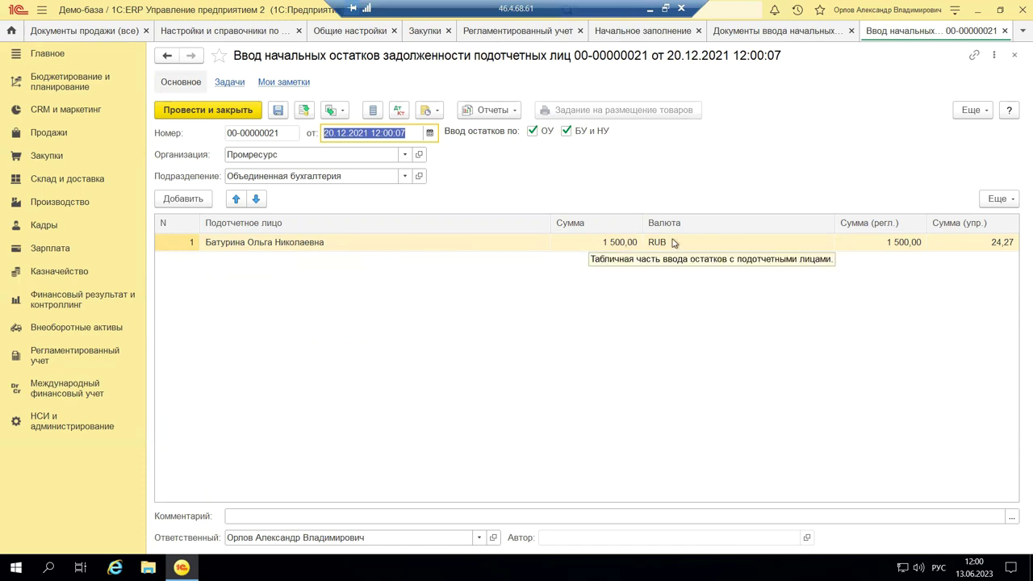
pyautogui.click(868, 249)
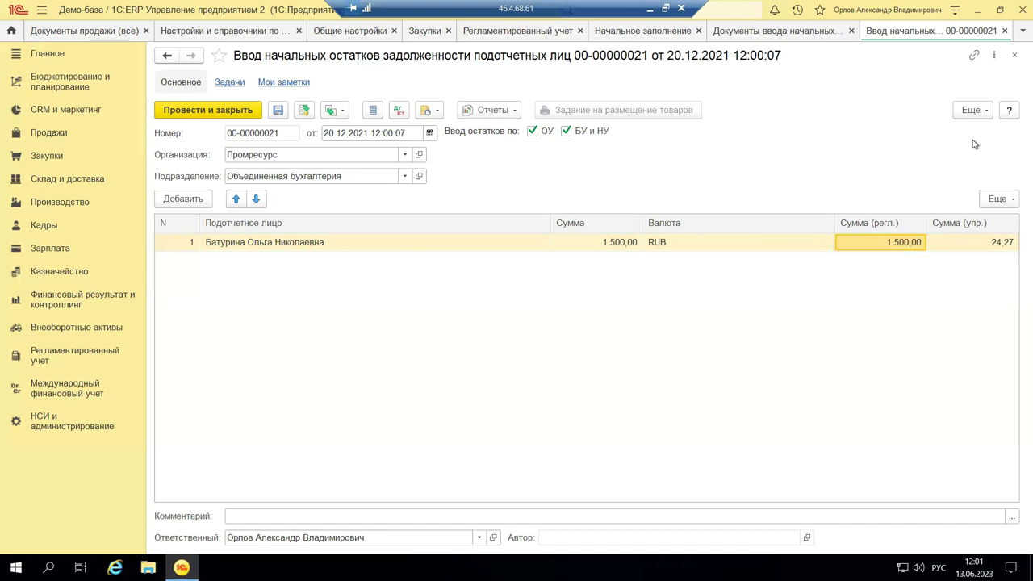
pyautogui.click(1014, 54)
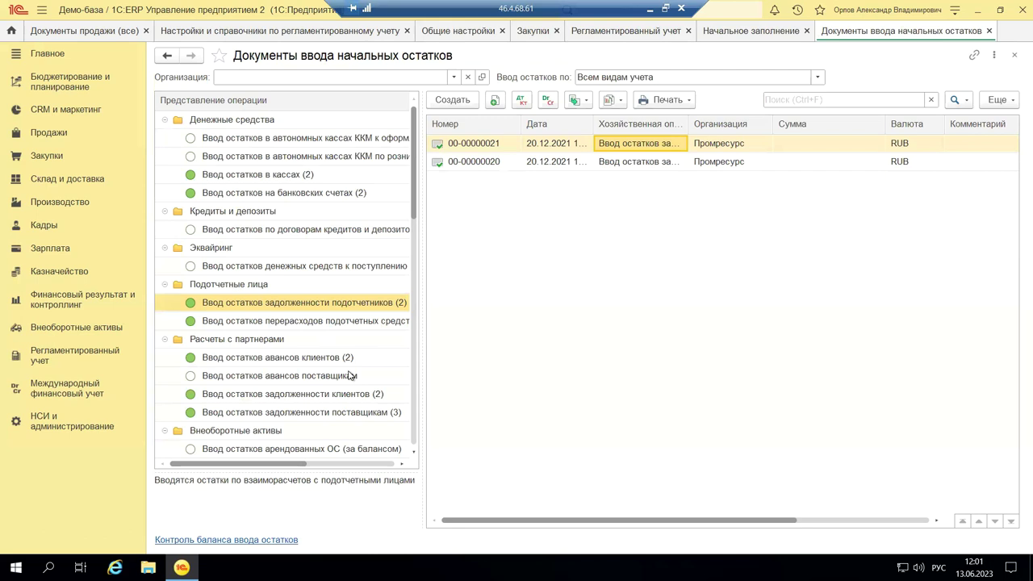
# Step: Browse the operations from Ввод остатков авансов клиентов to Результаты прошлых периодов, and close the document list and Начальное заполнение
pyautogui.click(227, 357)
pyautogui.scroll(-2, 227, 364)
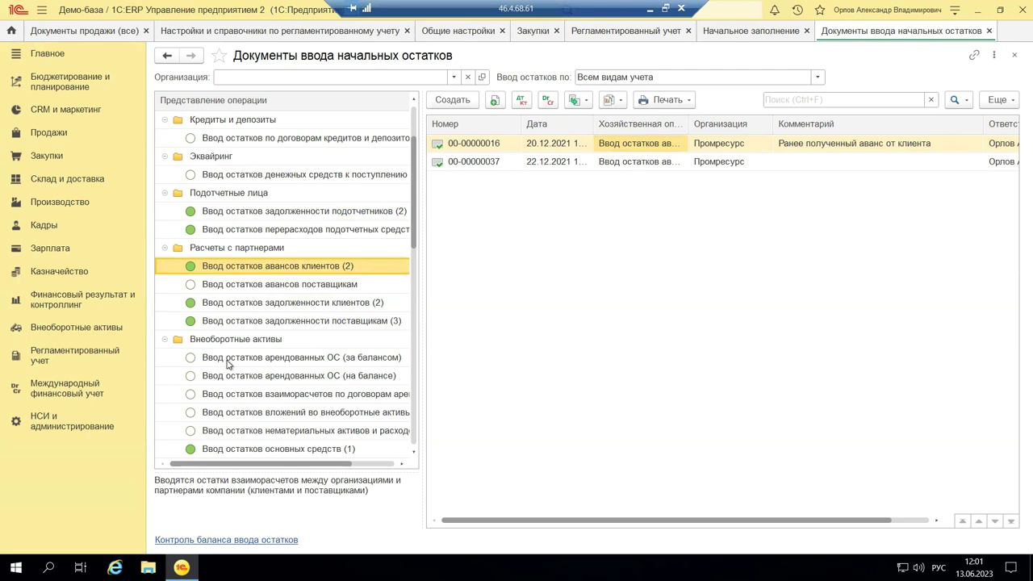
pyautogui.scroll(-2, 228, 365)
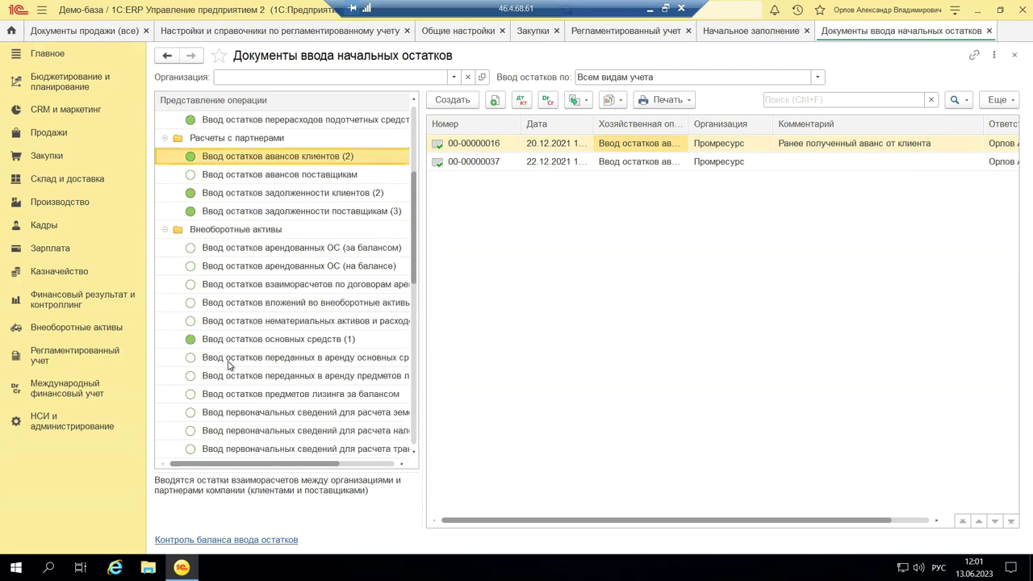
pyautogui.scroll(-5, 216, 344)
pyautogui.scroll(-4, 214, 344)
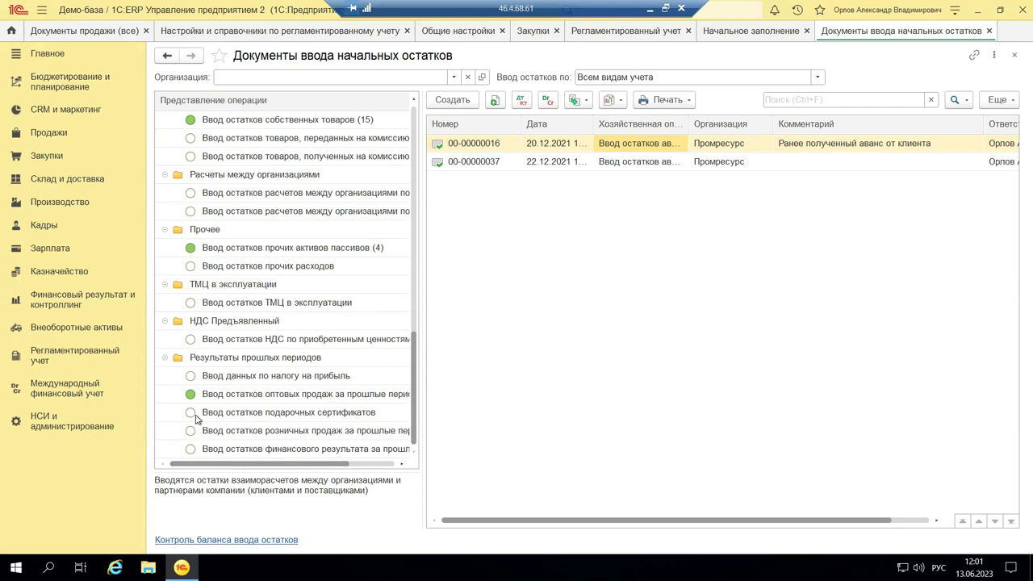
pyautogui.click(165, 359)
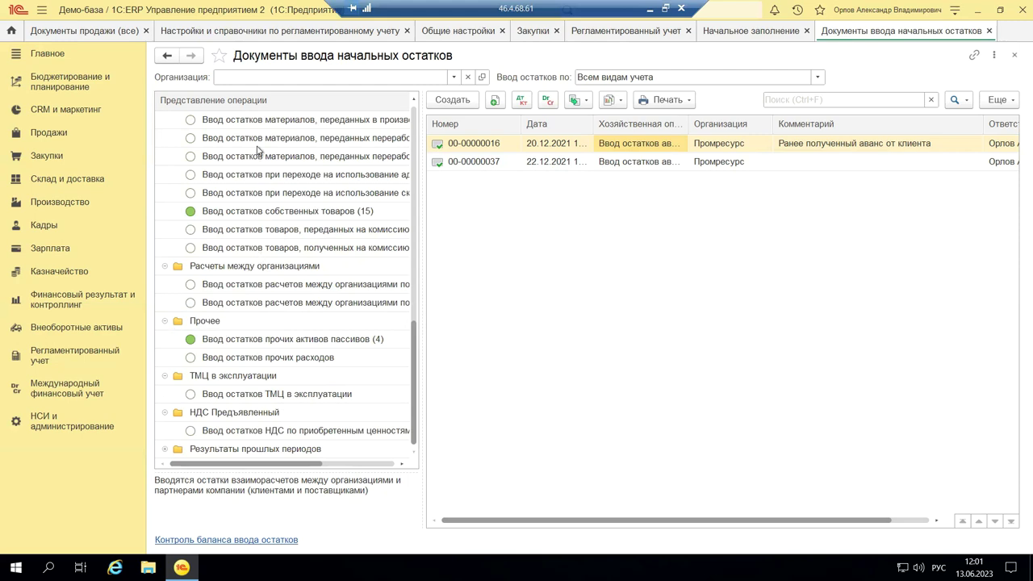
pyautogui.click(1015, 56)
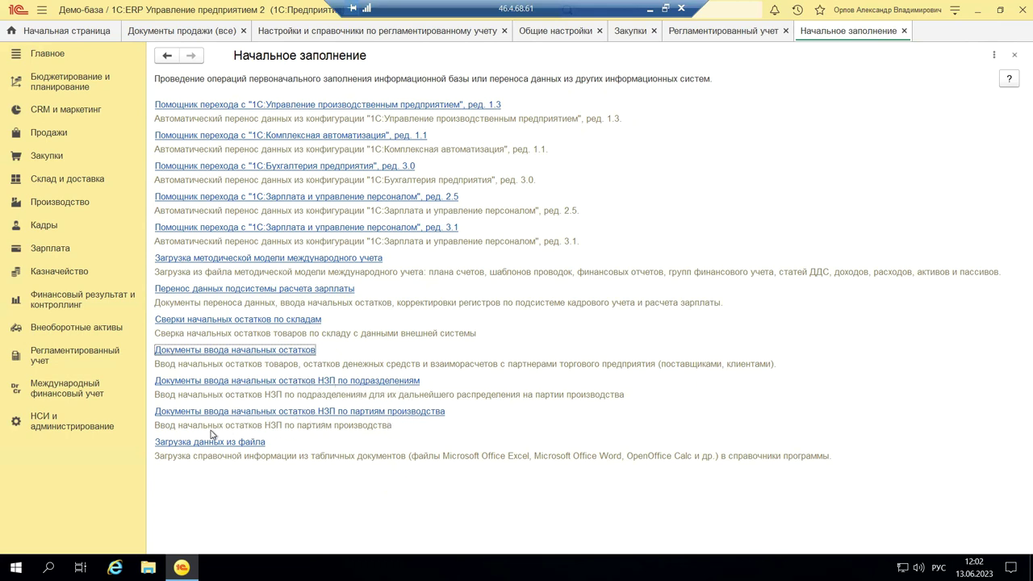
pyautogui.click(1016, 54)
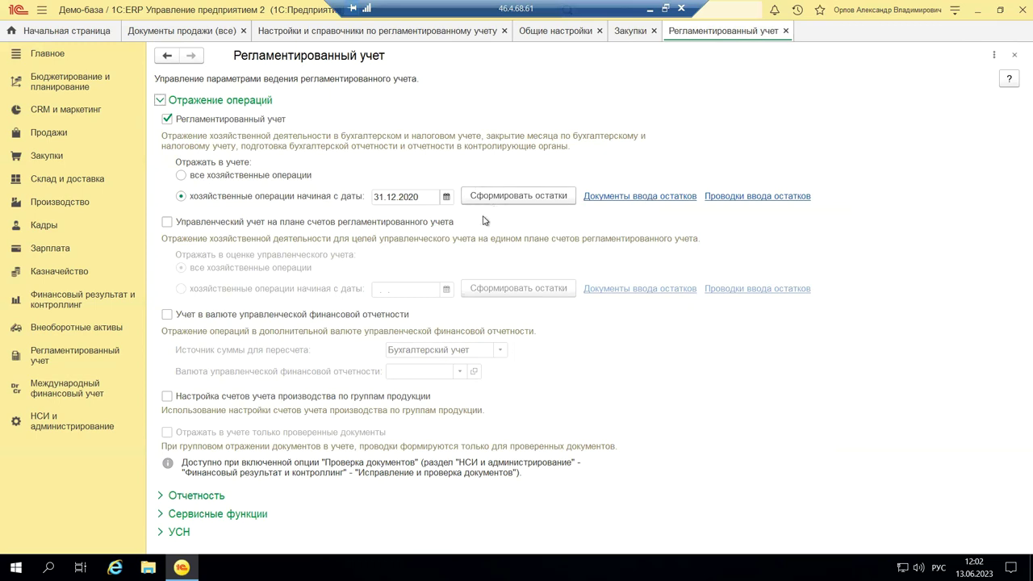
# Step: Enable Управленческий учет на плане счетов регламентированного учета under Отражение операций and select its empty start date
pyautogui.click(167, 222)
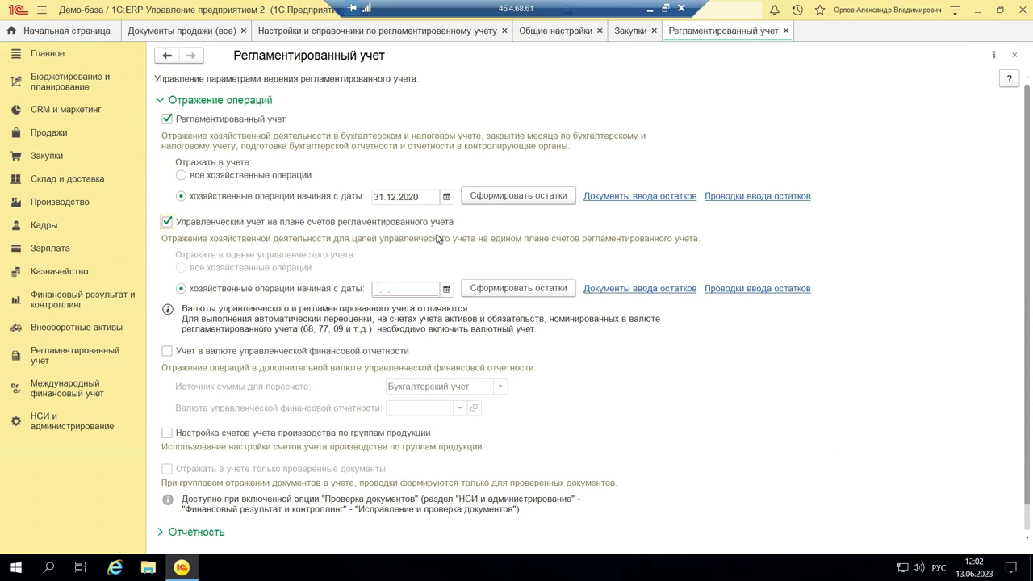
pyautogui.click(414, 289)
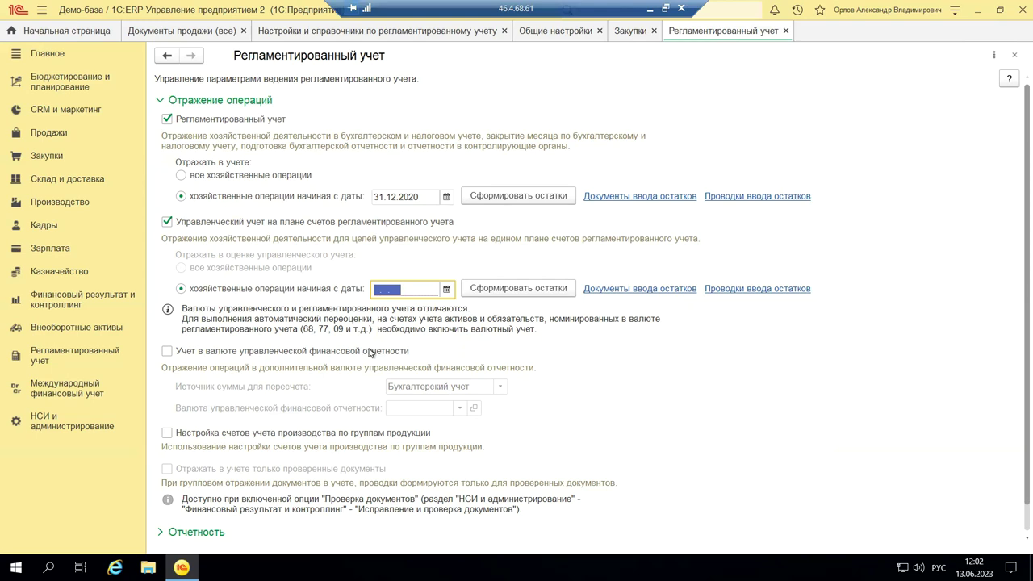
pyautogui.scroll(-1, 364, 349)
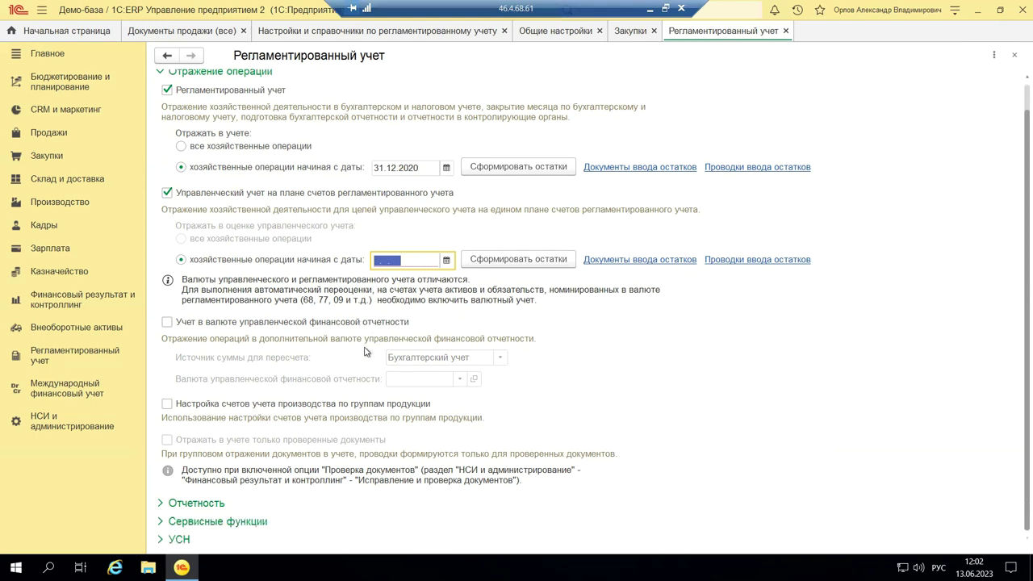
# Step: Under Отчетность, review the saving formats for accounting registers and enable Контролируемые сделки without running the processing that fills the control limits
pyautogui.click(160, 502)
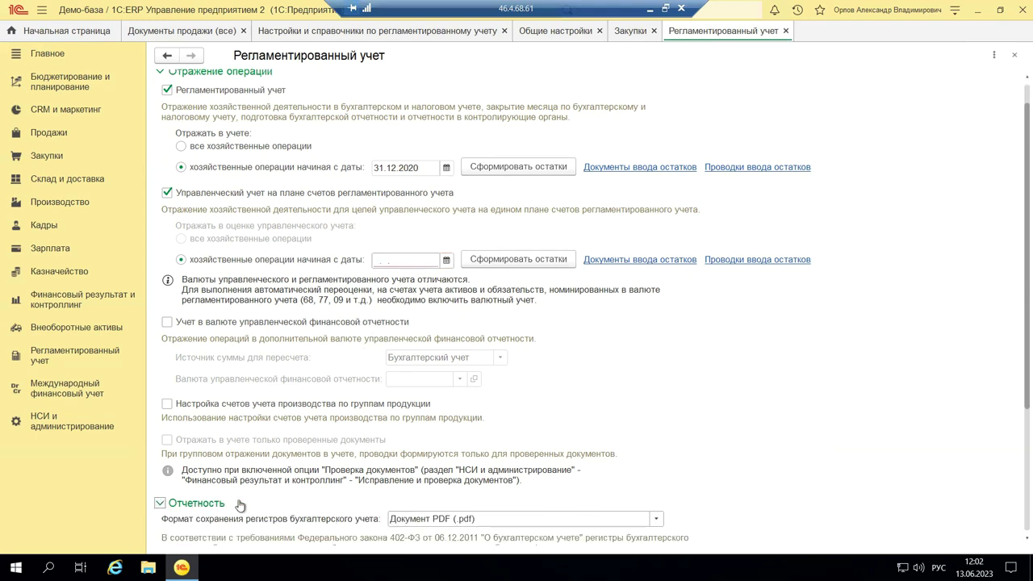
pyautogui.scroll(-6, 428, 396)
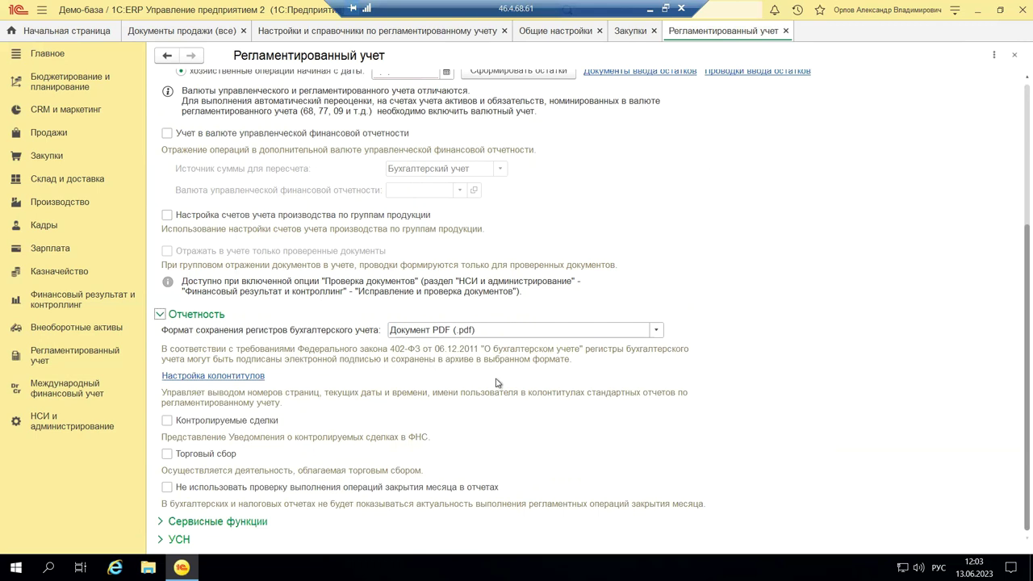
pyautogui.click(655, 331)
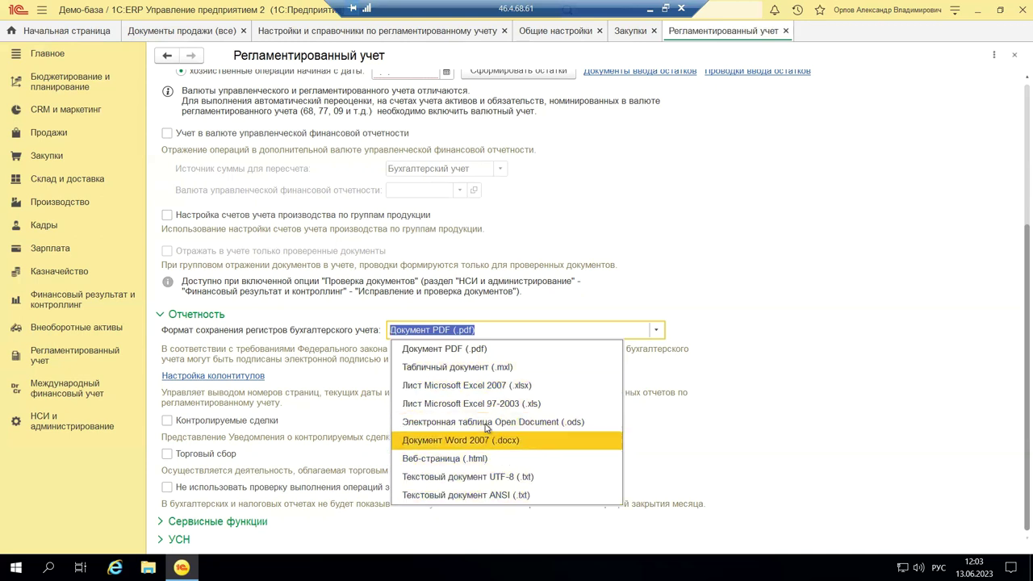
pyautogui.click(519, 314)
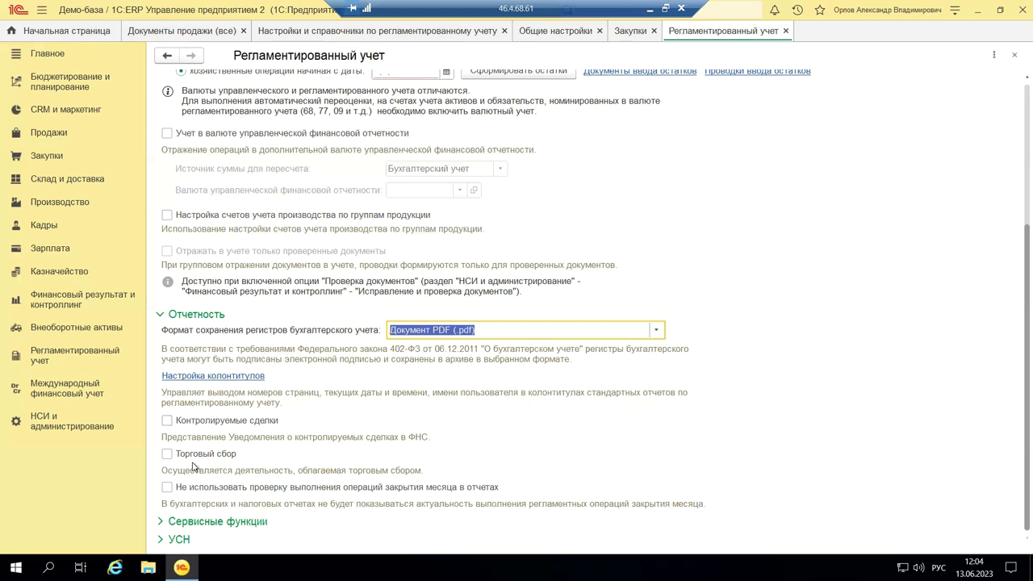
pyautogui.click(167, 420)
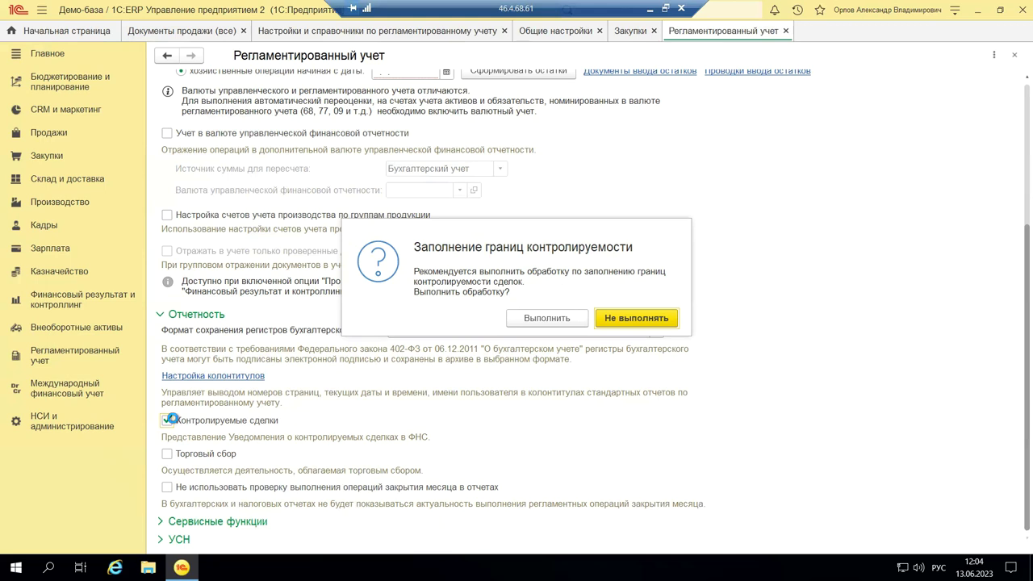
pyautogui.click(669, 320)
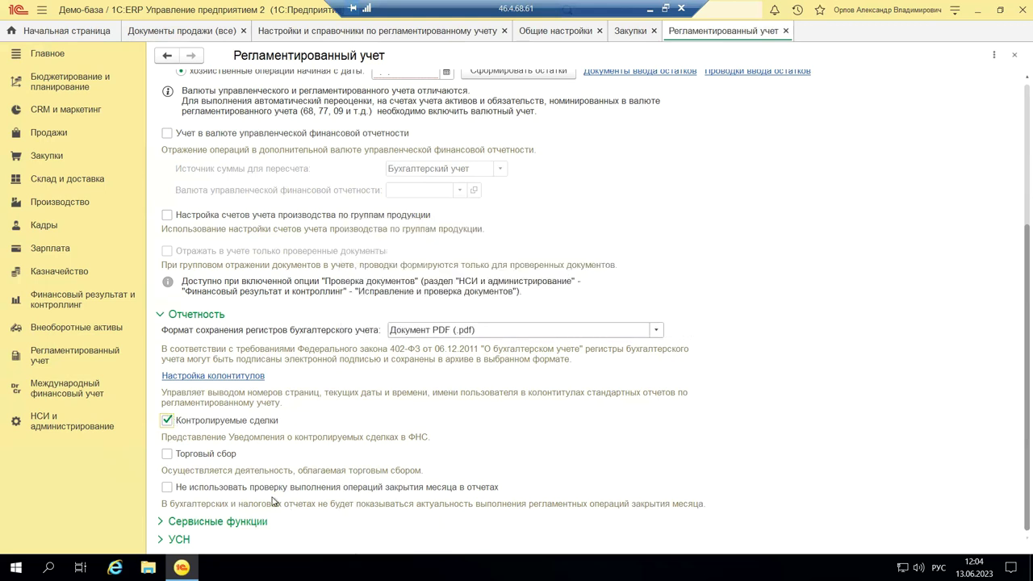
# Step: Expand the Сервисные функции and УСН sections and review their settings
pyautogui.click(161, 521)
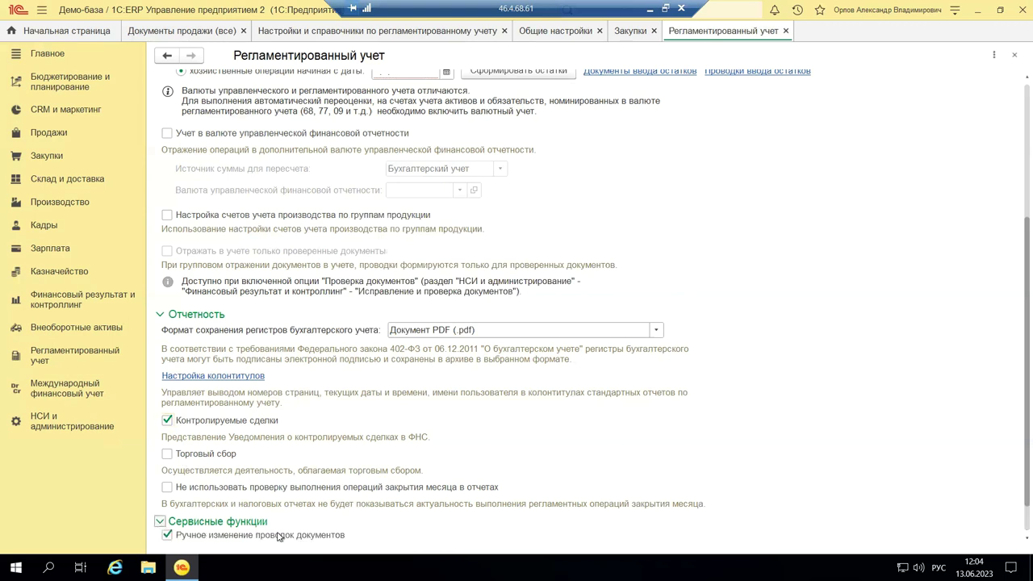
pyautogui.scroll(-1, 502, 478)
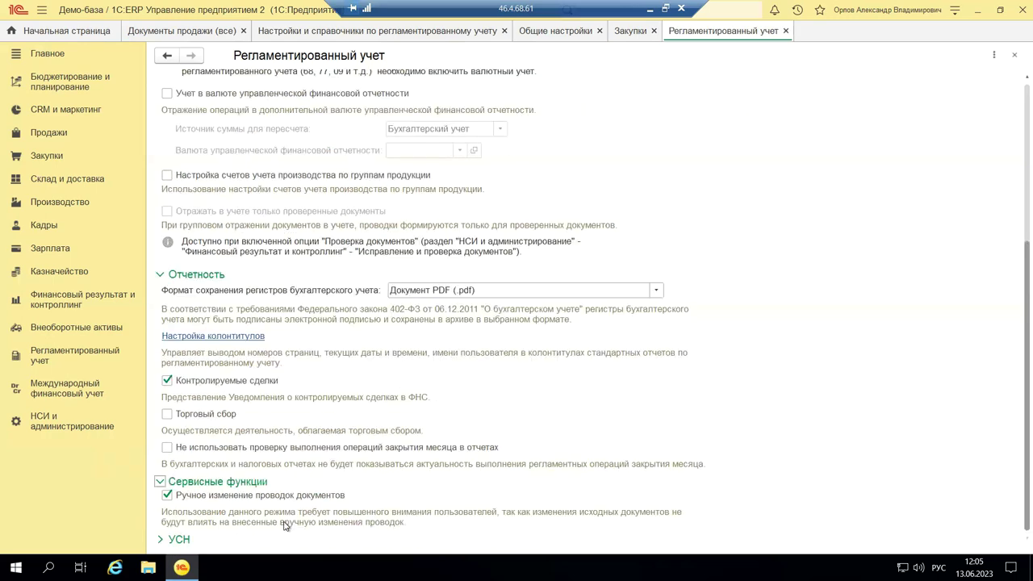
pyautogui.scroll(2, 271, 527)
pyautogui.scroll(-2, 226, 528)
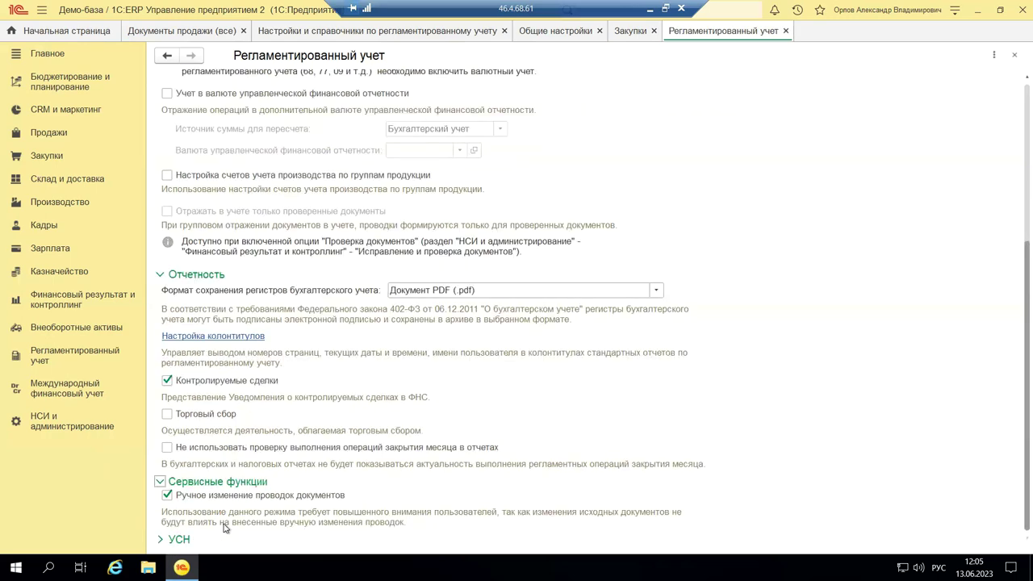
pyautogui.click(162, 540)
pyautogui.scroll(2, 222, 542)
pyautogui.scroll(-2, 224, 541)
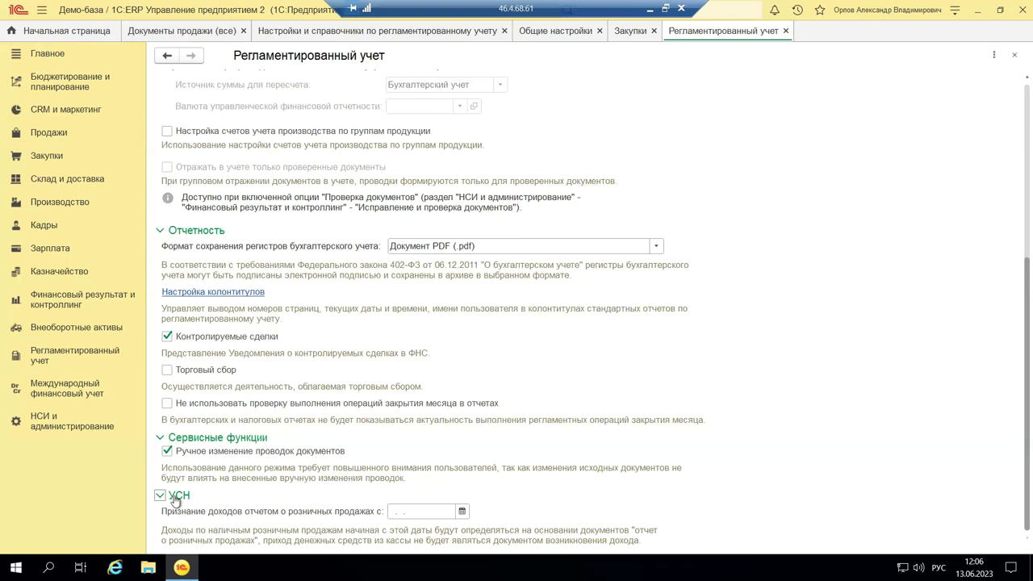
# Step: Try to close the Регламентированный учет settings
pyautogui.click(1014, 54)
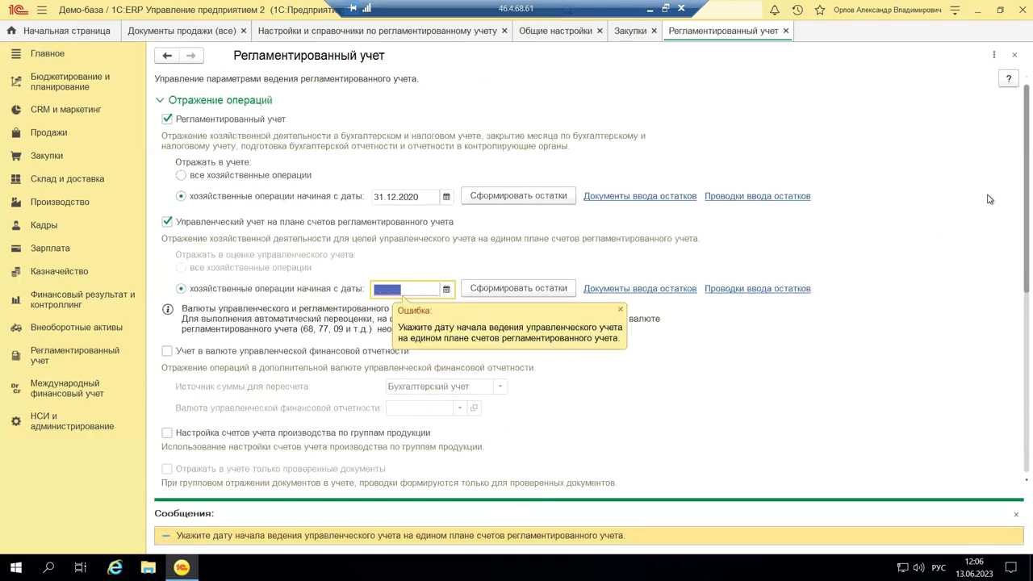
pyautogui.click(1014, 55)
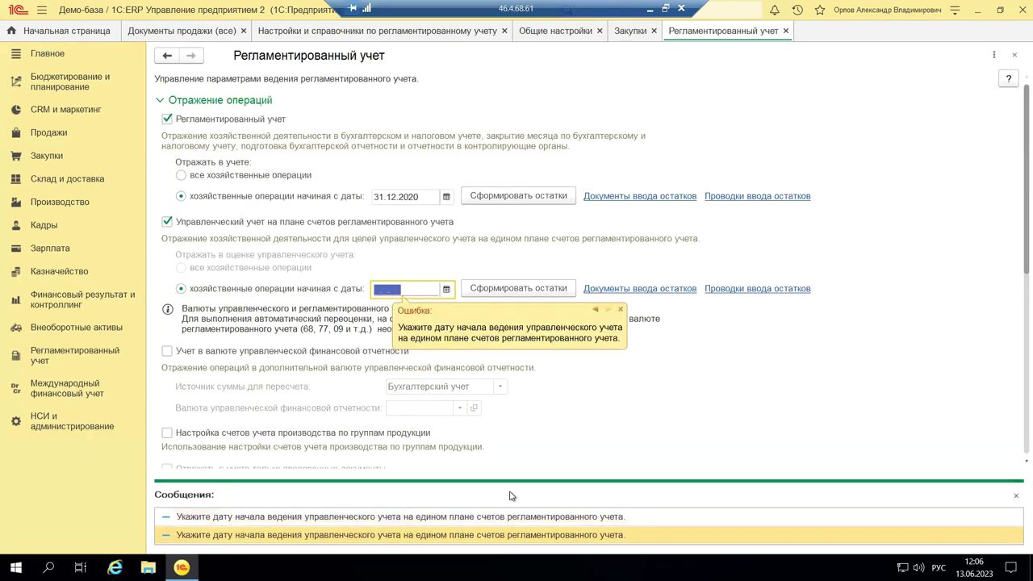
pyautogui.click(649, 9)
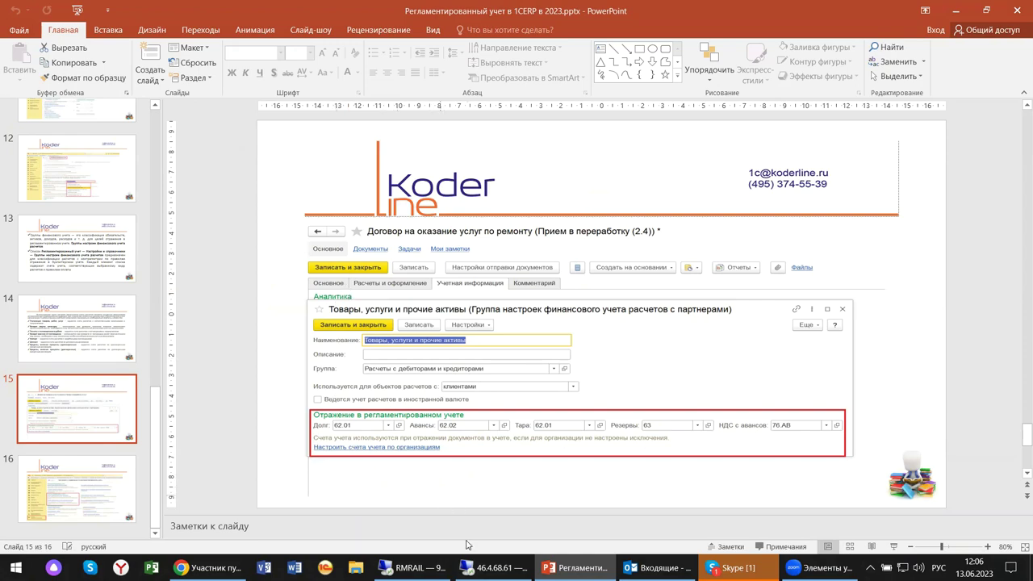
pyautogui.click(493, 567)
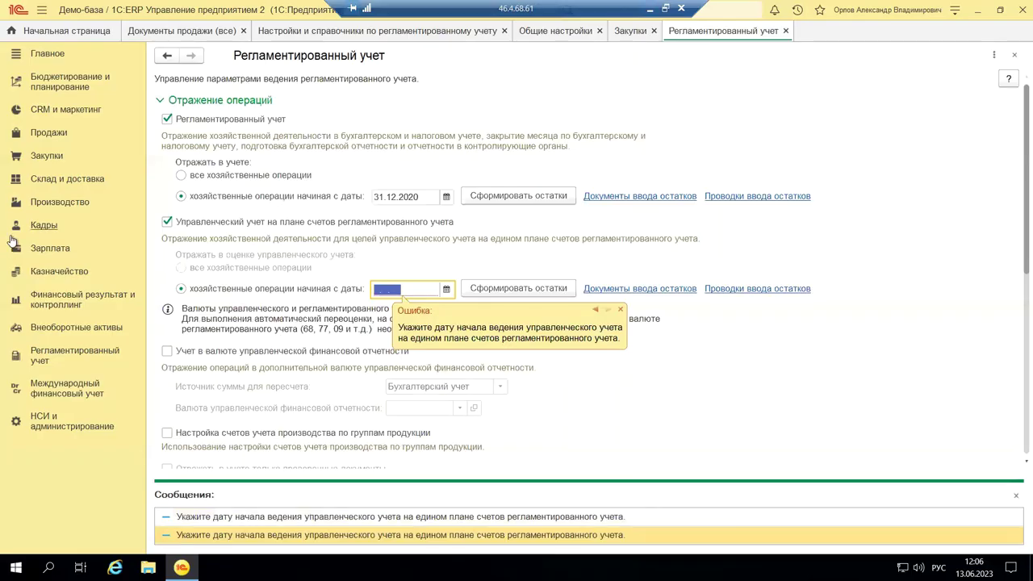
pyautogui.click(1015, 55)
pyautogui.click(1015, 55)
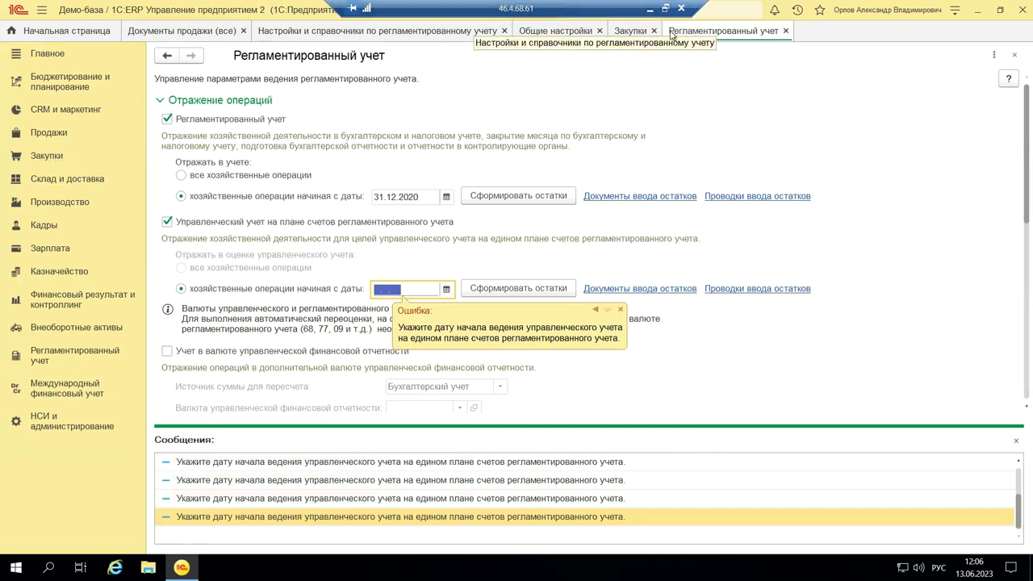
# Step: From Документы продажи (все), open the Реализация товаров и услуг of 27.01.2023, examine Условия продаж in its Продажа в розницу agreement and close both
pyautogui.click(197, 34)
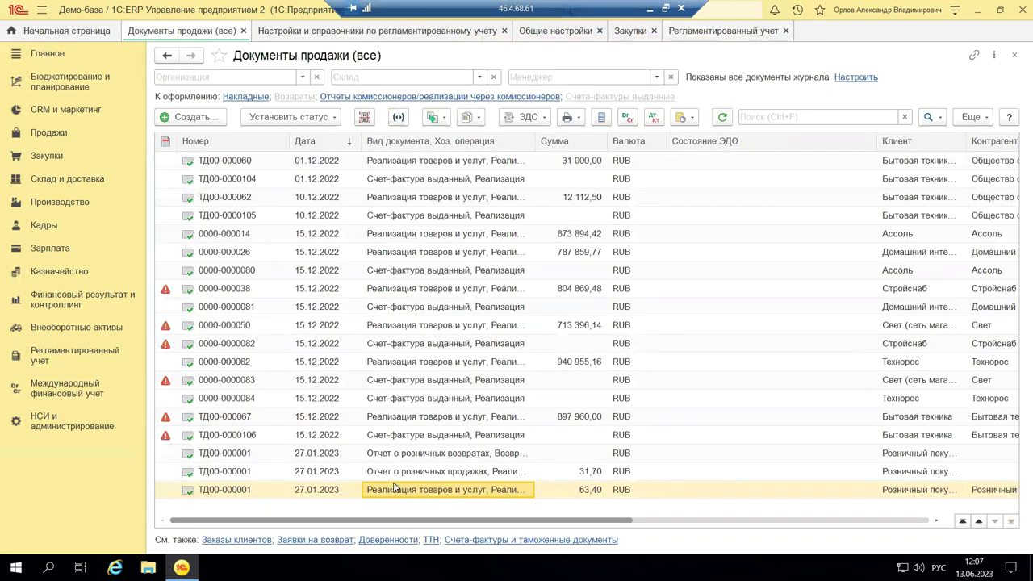
pyautogui.doubleClick(437, 490)
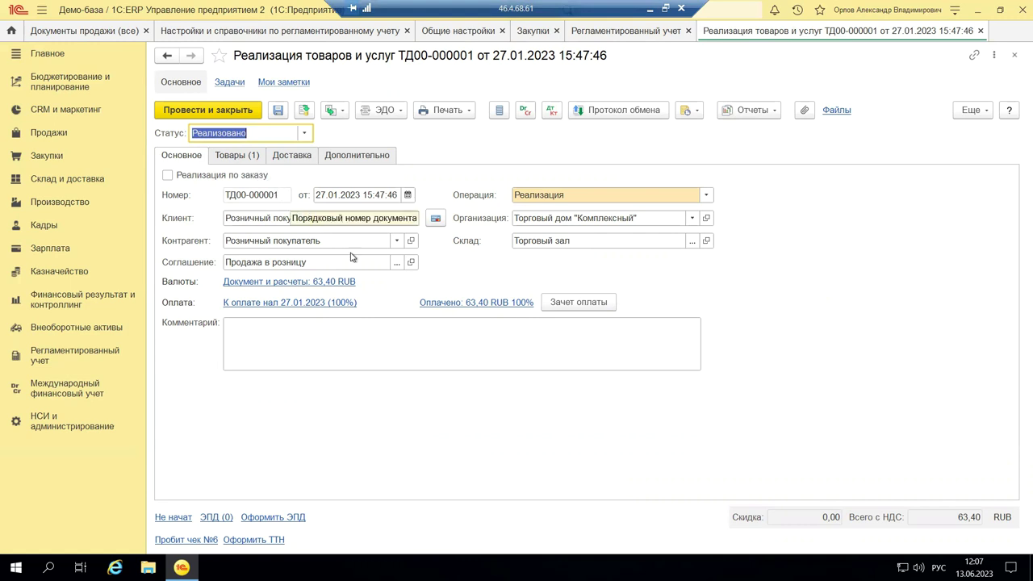
pyautogui.click(410, 263)
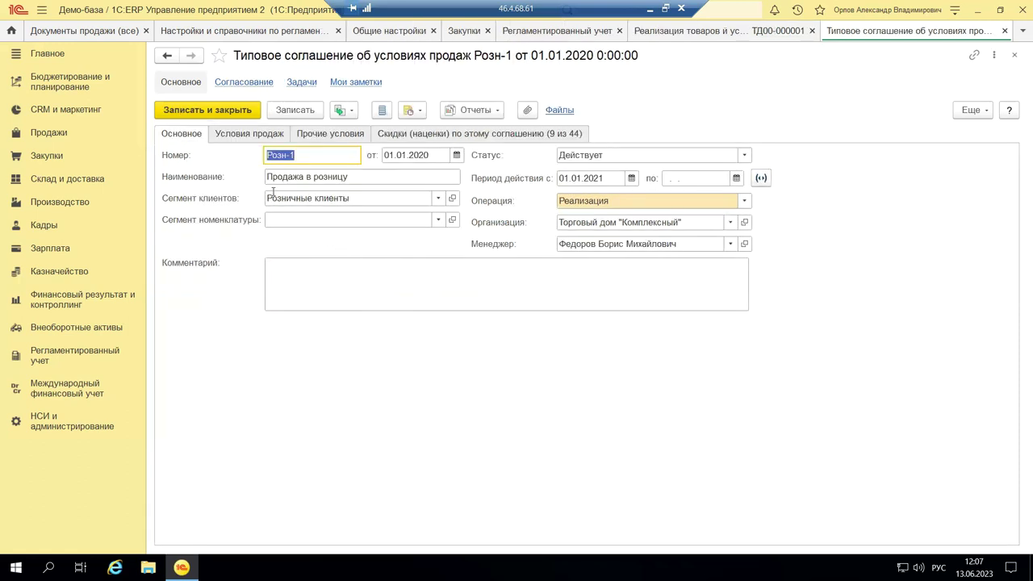
pyautogui.click(230, 136)
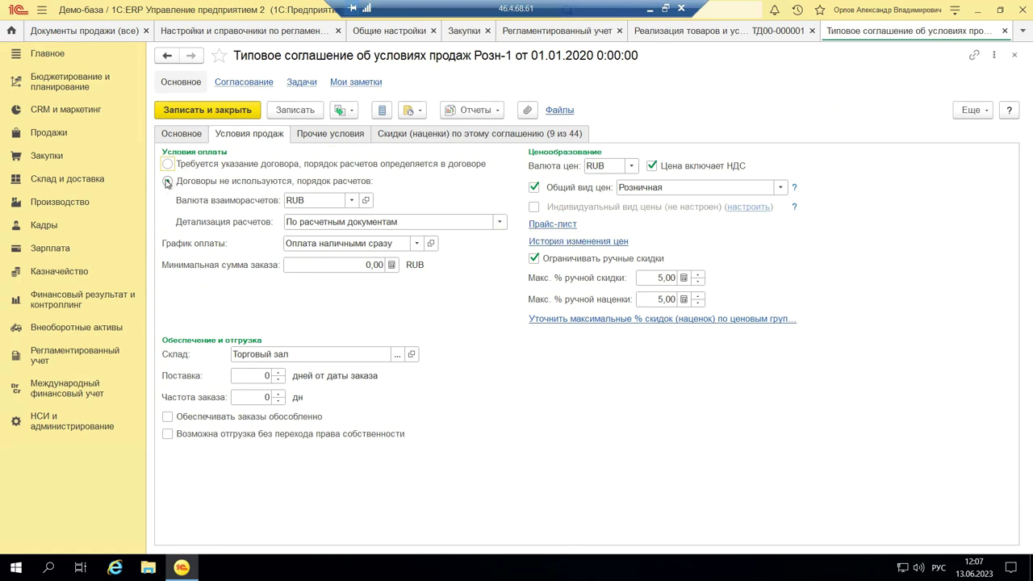
pyautogui.click(172, 136)
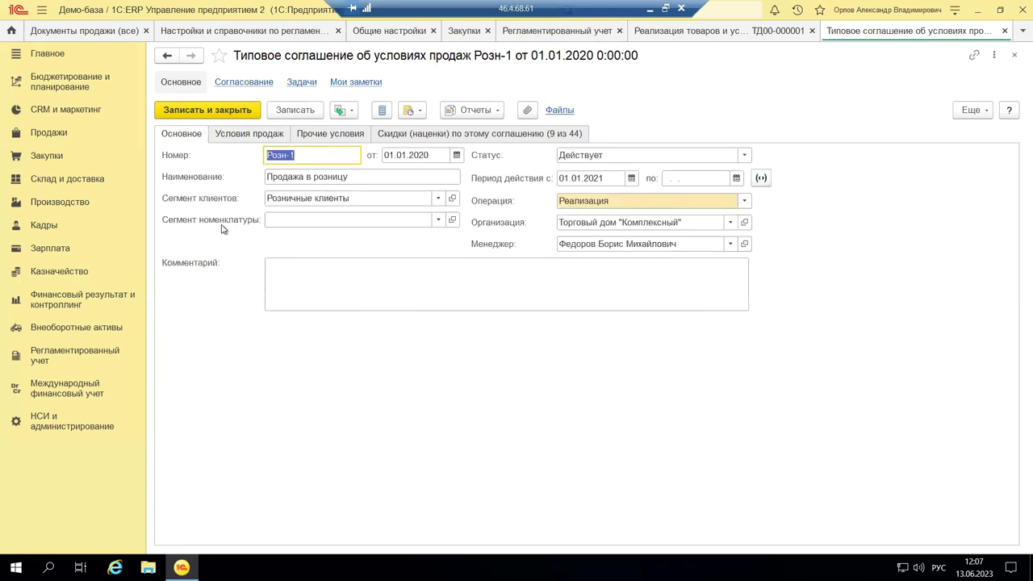
pyautogui.click(252, 139)
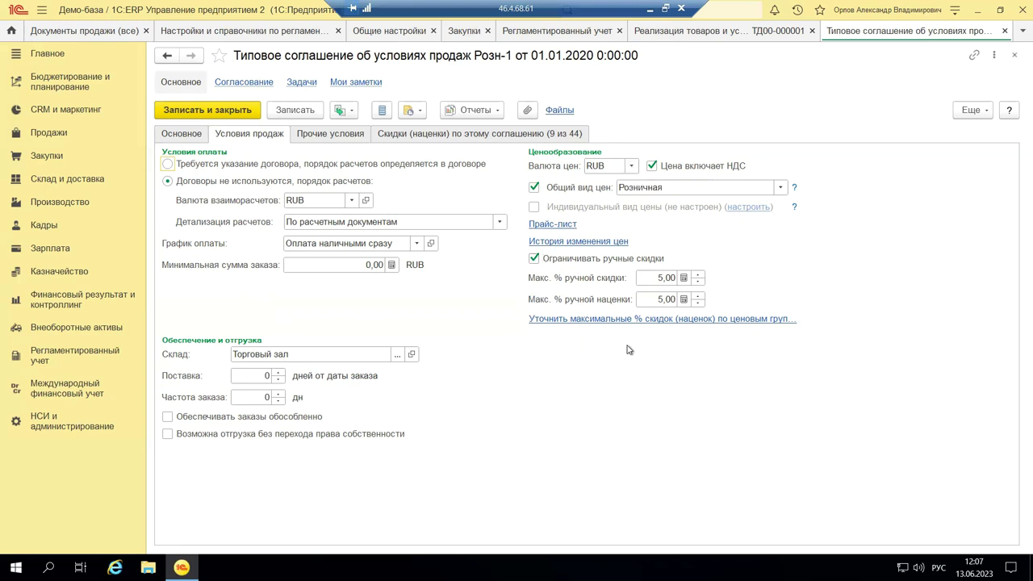
pyautogui.click(1014, 55)
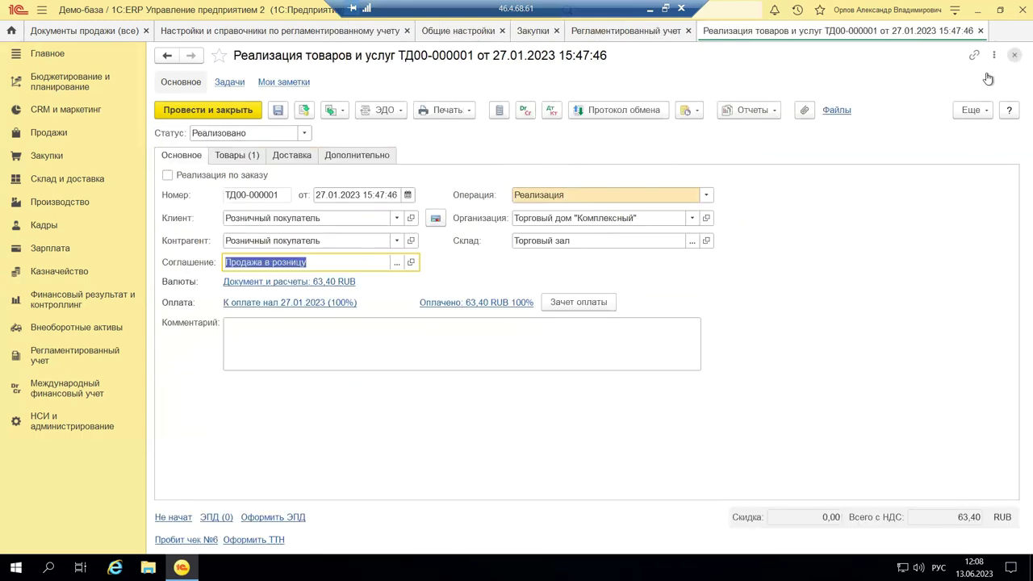
pyautogui.click(1014, 56)
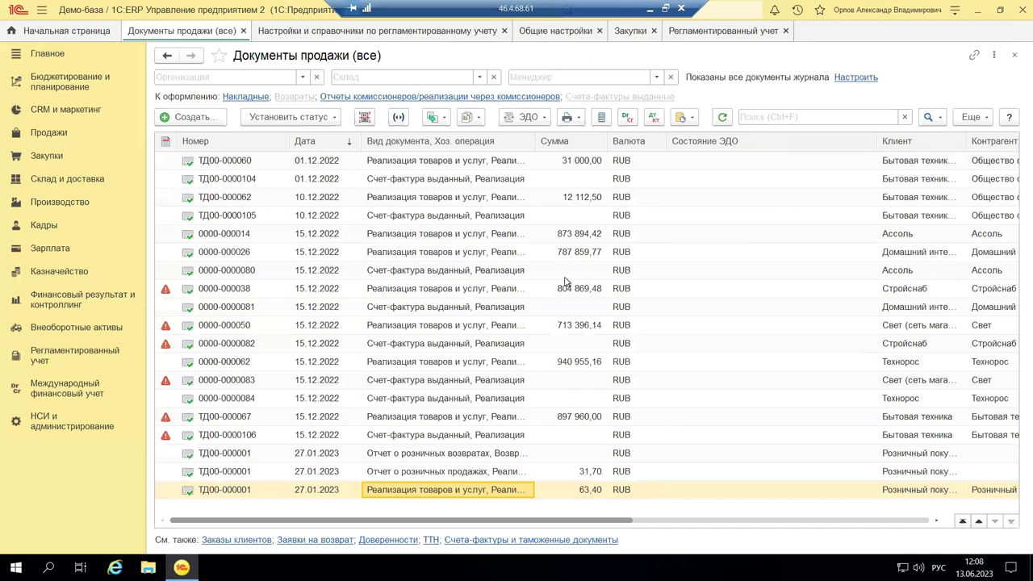
# Step: Open the Бытовая техника Реализация товаров и услуг of 15.12.2022 for 897 960,00 RUB, examine its agreement and contract fields and close it
pyautogui.click(420, 420)
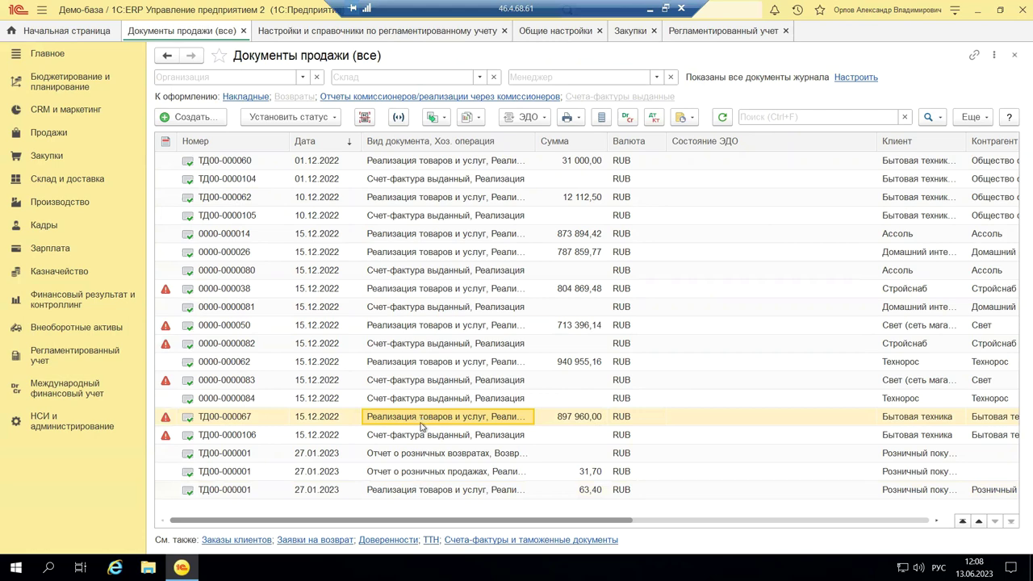
pyautogui.doubleClick(421, 426)
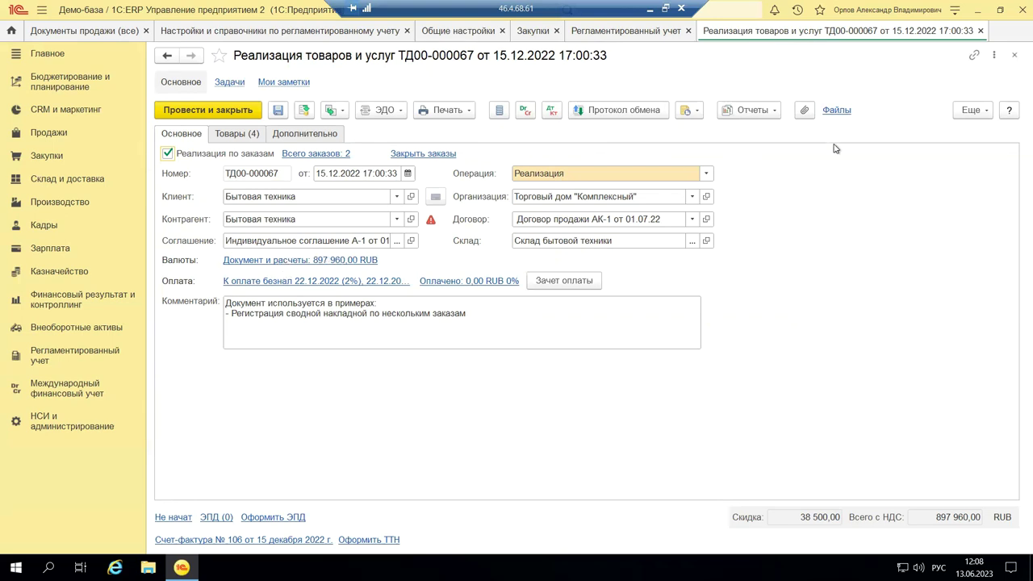
pyautogui.click(1012, 62)
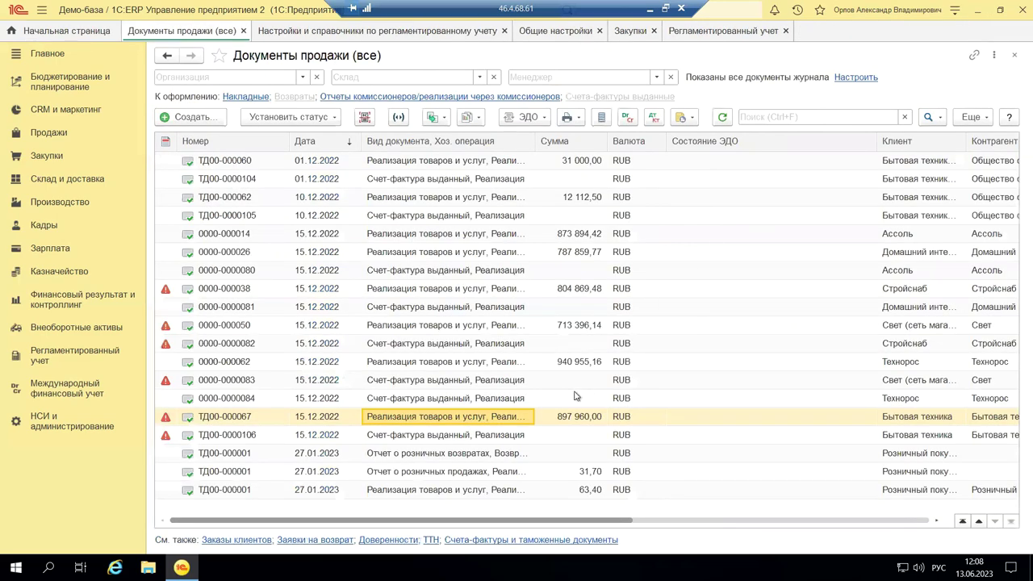
# Step: Open the Договоры с поставщиками list from Закупки and open the contract АП Договор закупки
pyautogui.click(58, 156)
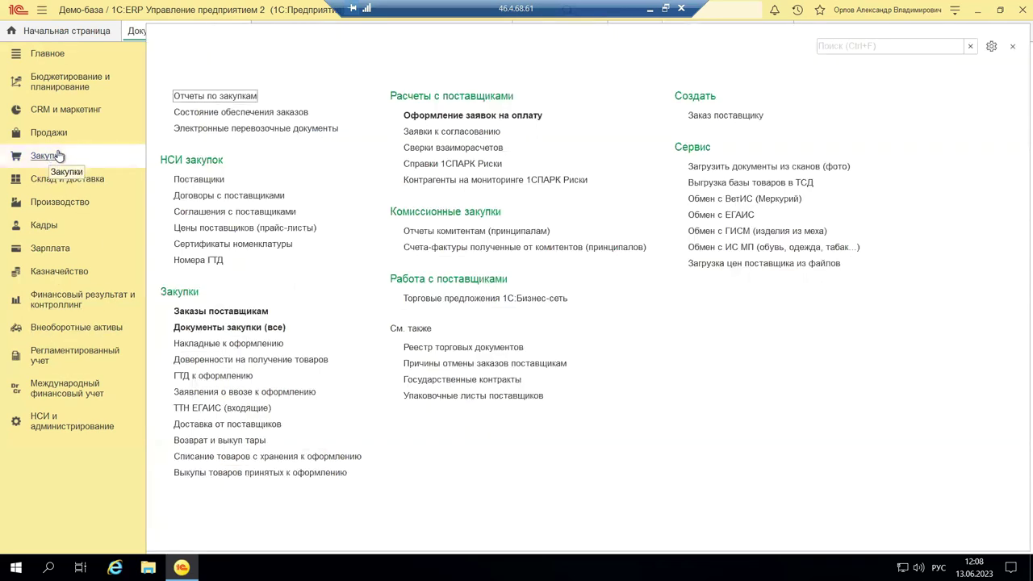
pyautogui.click(218, 196)
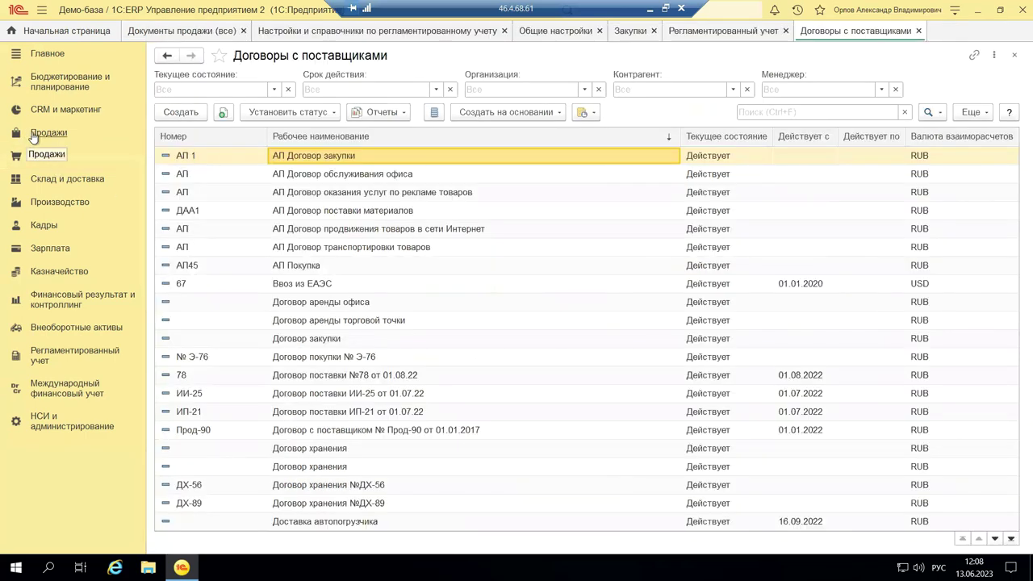
pyautogui.click(34, 137)
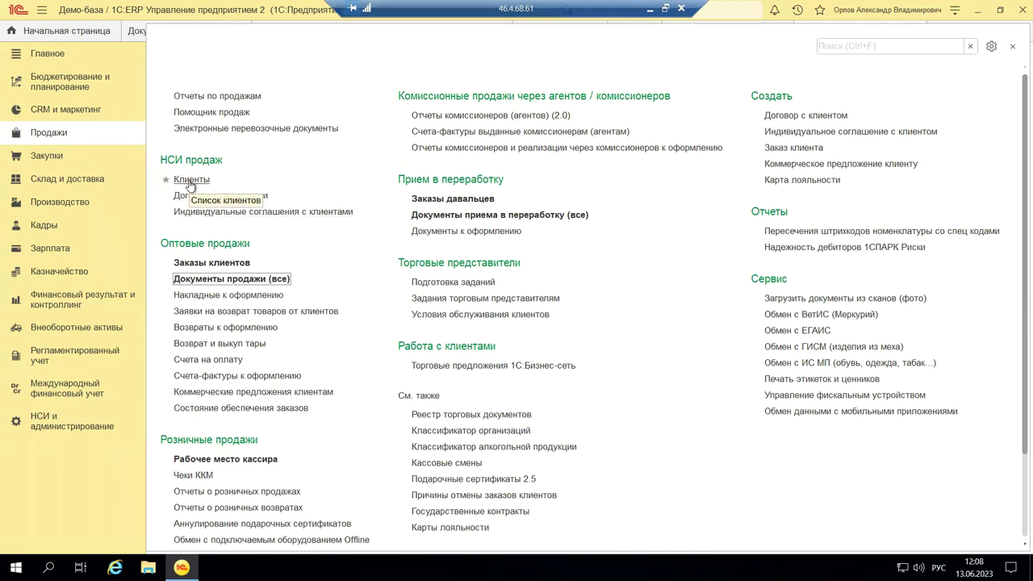
pyautogui.click(40, 157)
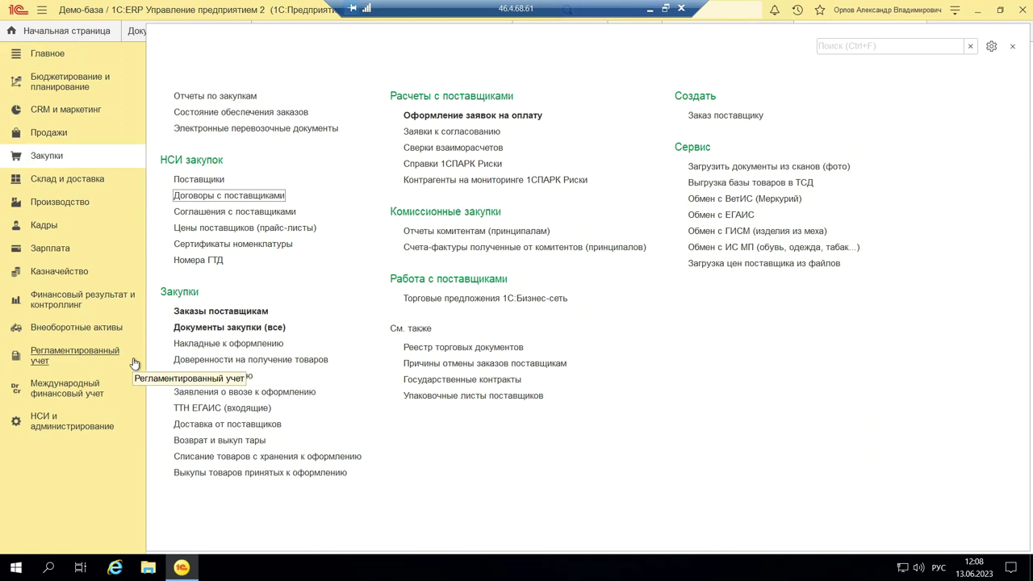
pyautogui.click(224, 198)
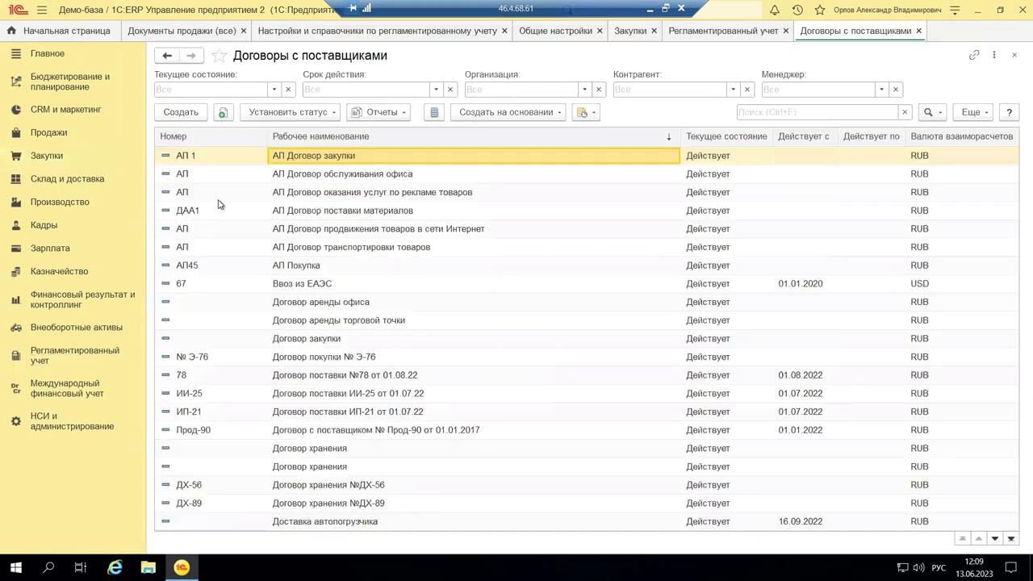
pyautogui.doubleClick(311, 157)
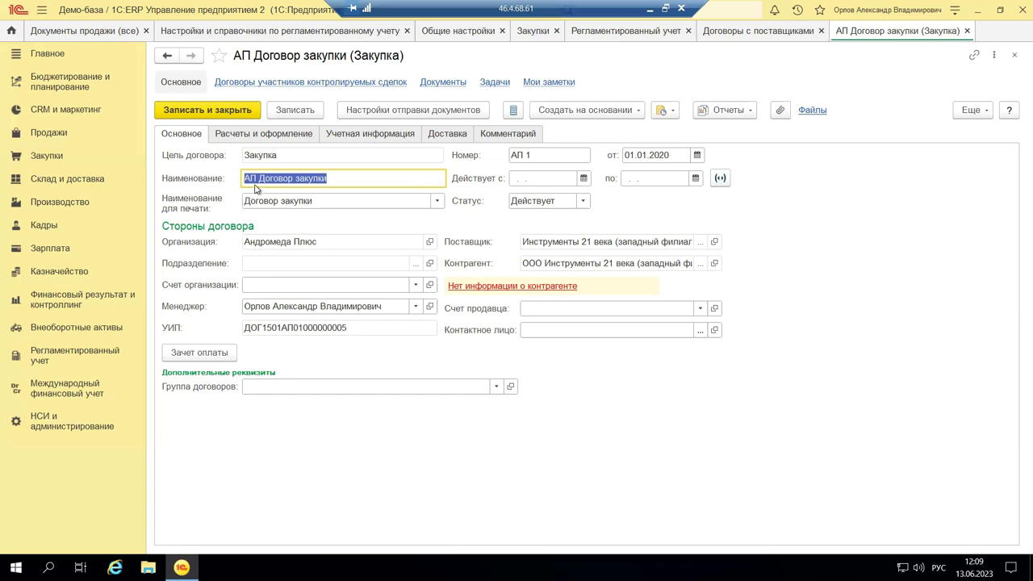
# Step: Unlock the protected attributes of the АП Договор закупки contract for editing
pyautogui.click(971, 110)
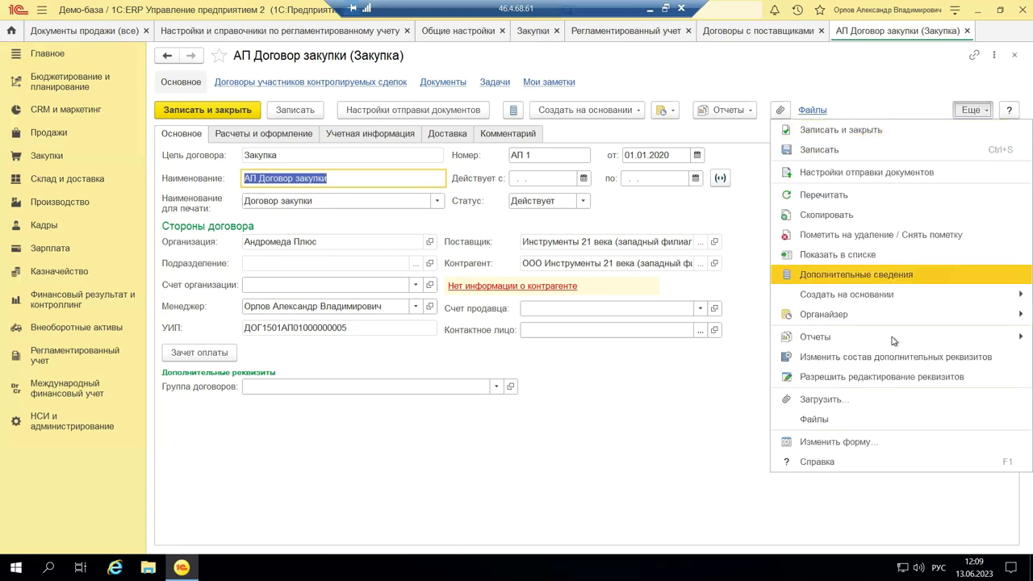
pyautogui.click(875, 381)
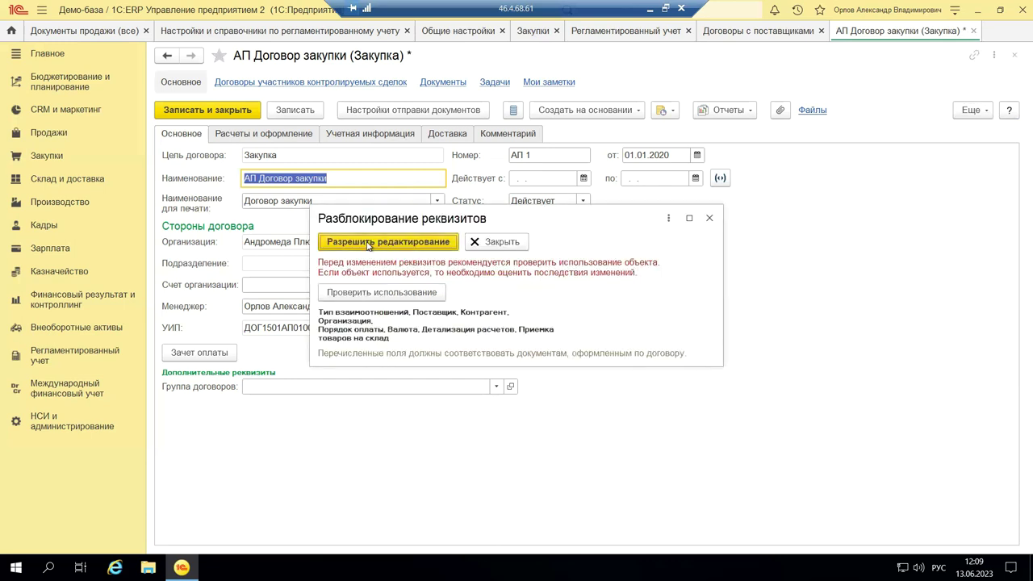
pyautogui.click(367, 242)
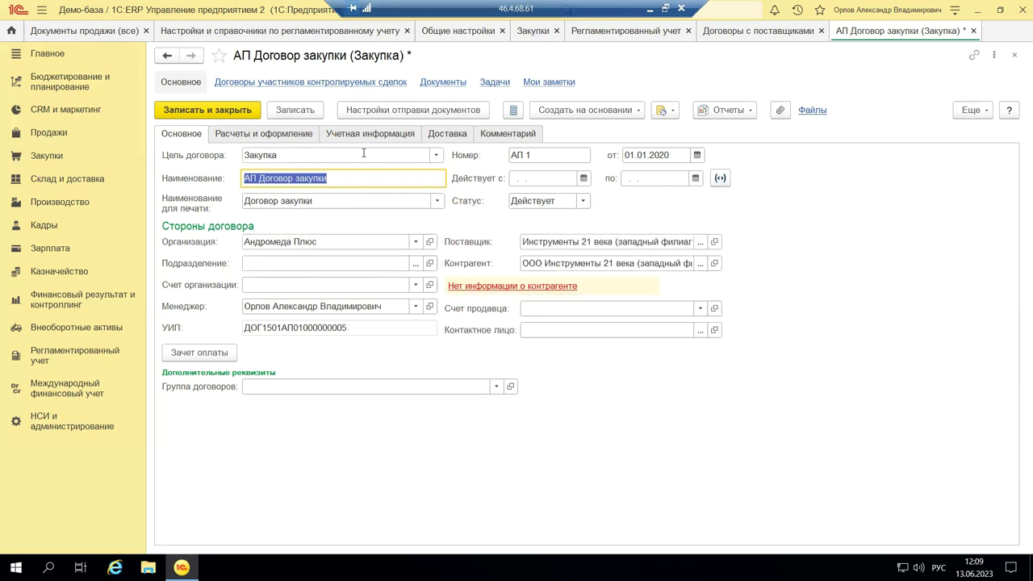
# Step: Examine the available Цель договора options and the contract's Расчеты и оформление settings
pyautogui.click(436, 156)
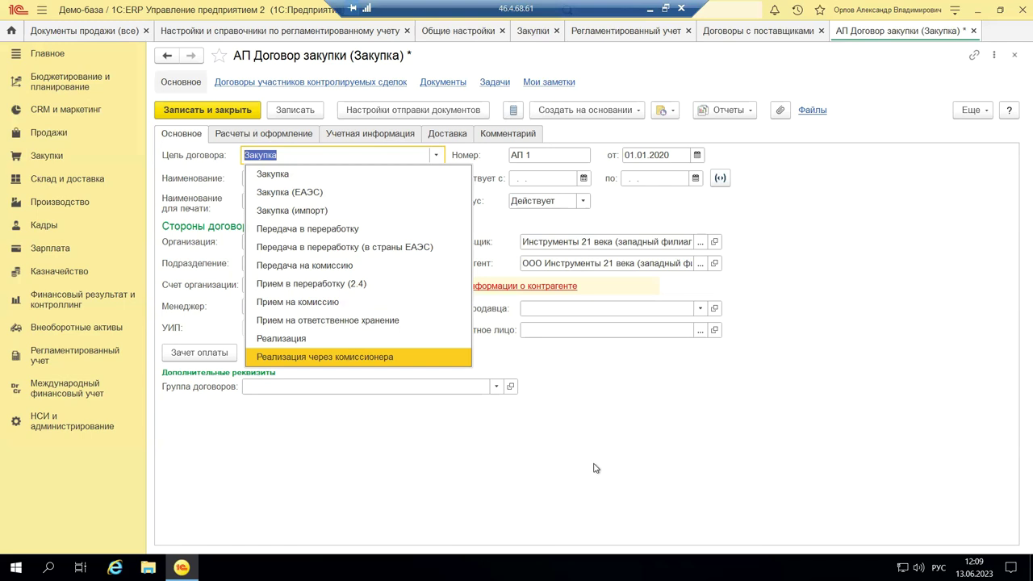
pyautogui.click(633, 433)
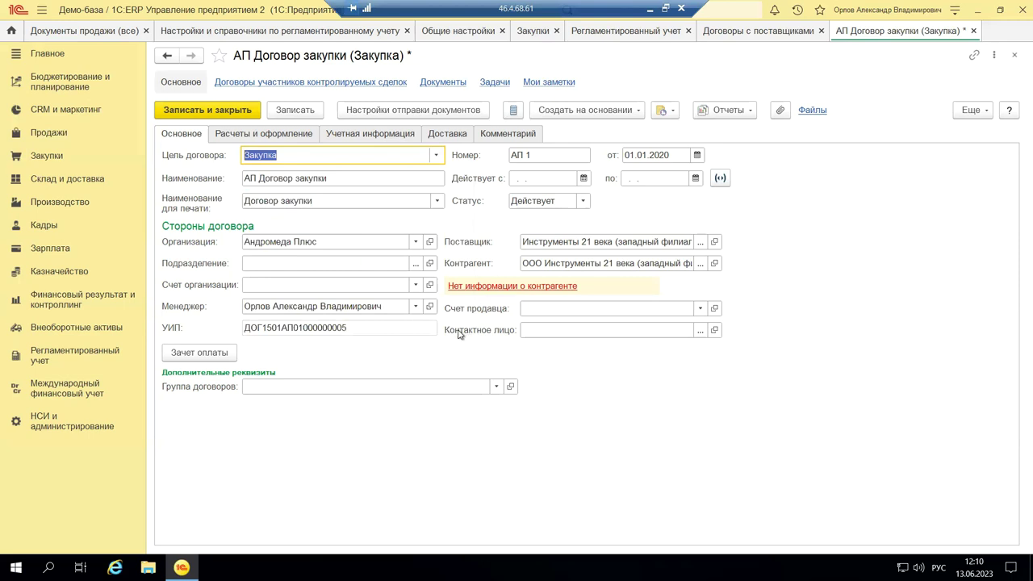
pyautogui.moveTo(457, 336)
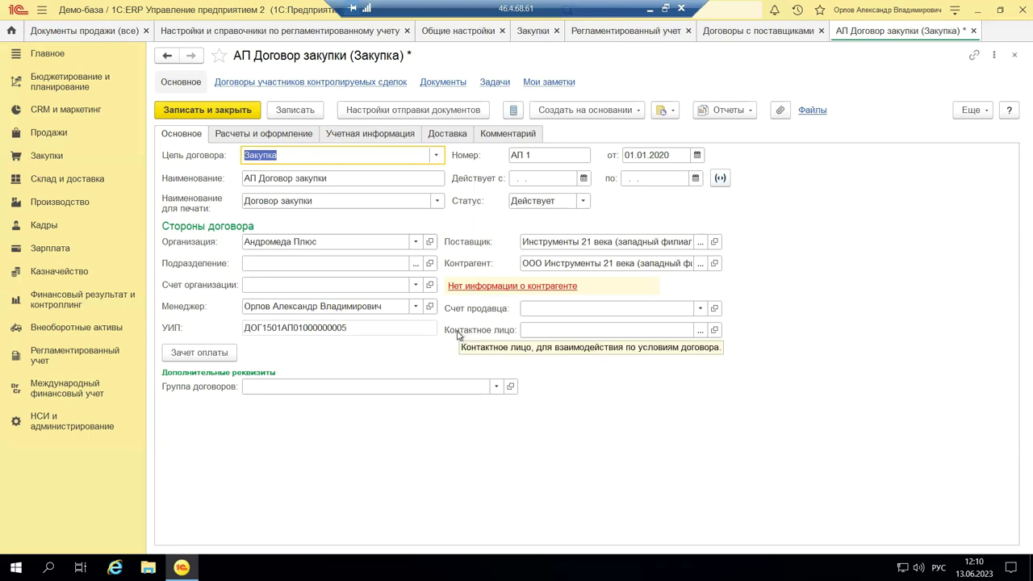
pyautogui.click(258, 138)
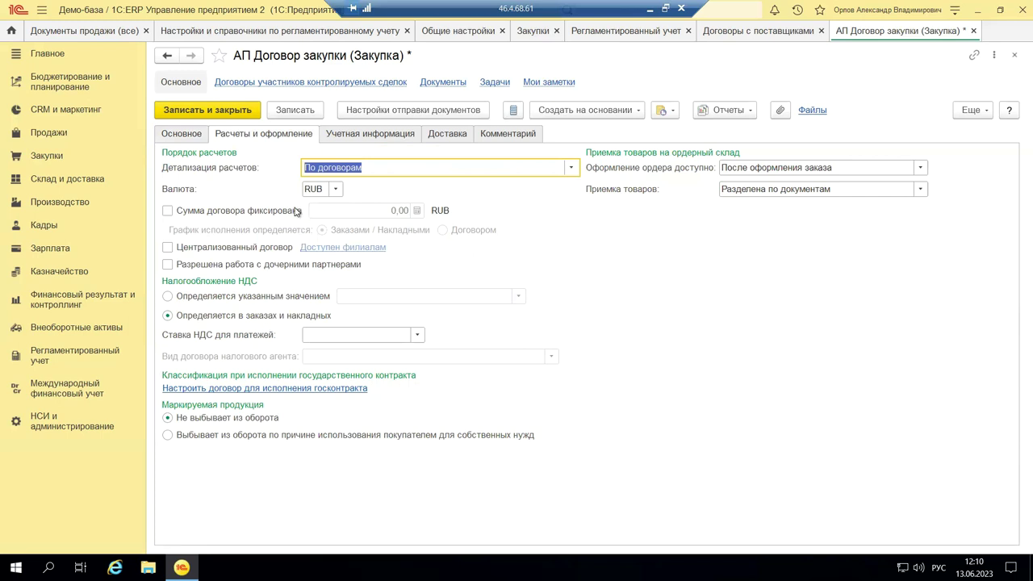
# Step: In Учетная информация, set Группа фин. учета расчетов to Прочие финансовые активы, and close the contract saving the changes
pyautogui.click(352, 135)
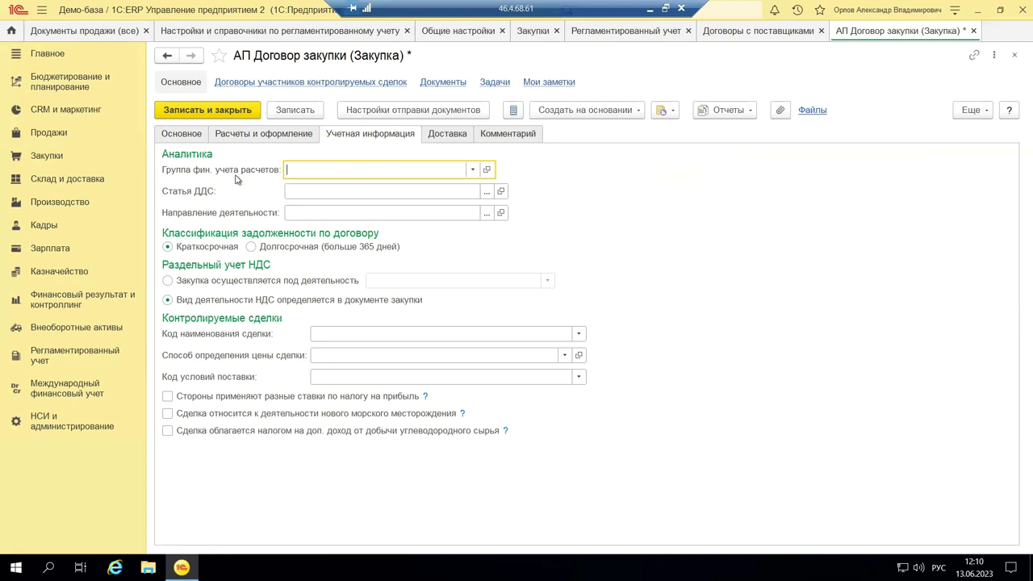
pyautogui.click(471, 170)
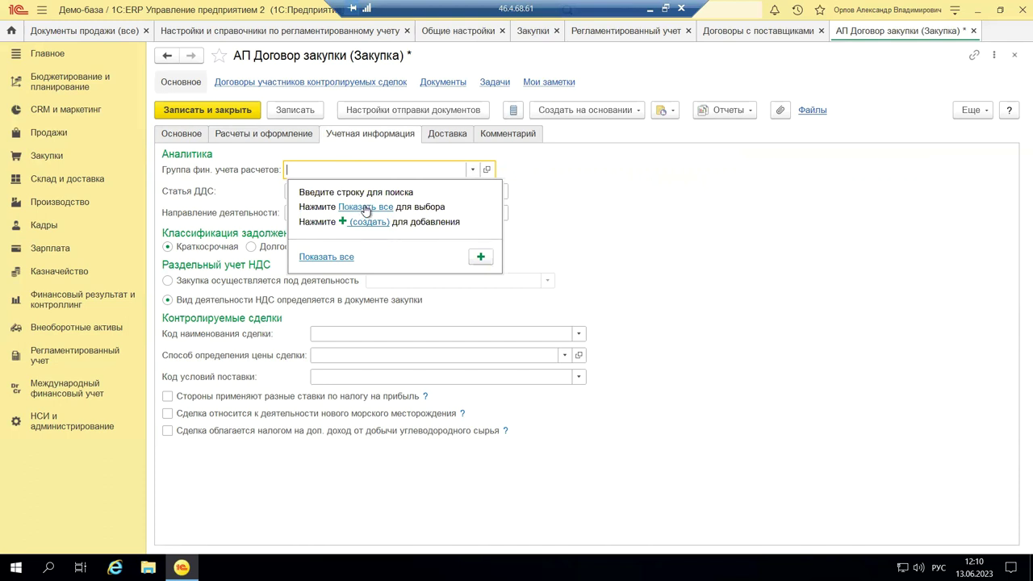
pyautogui.click(365, 208)
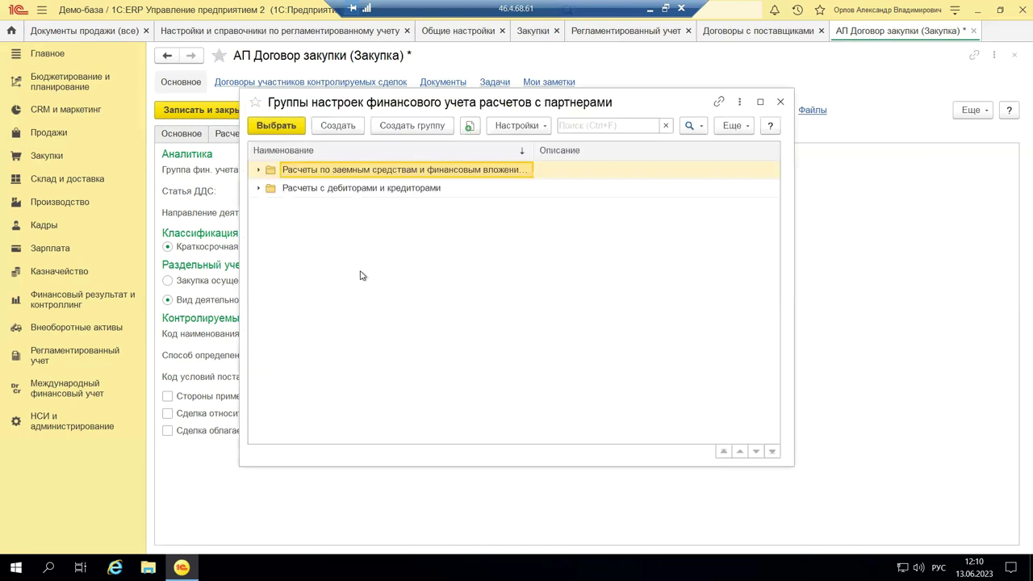
pyautogui.click(258, 171)
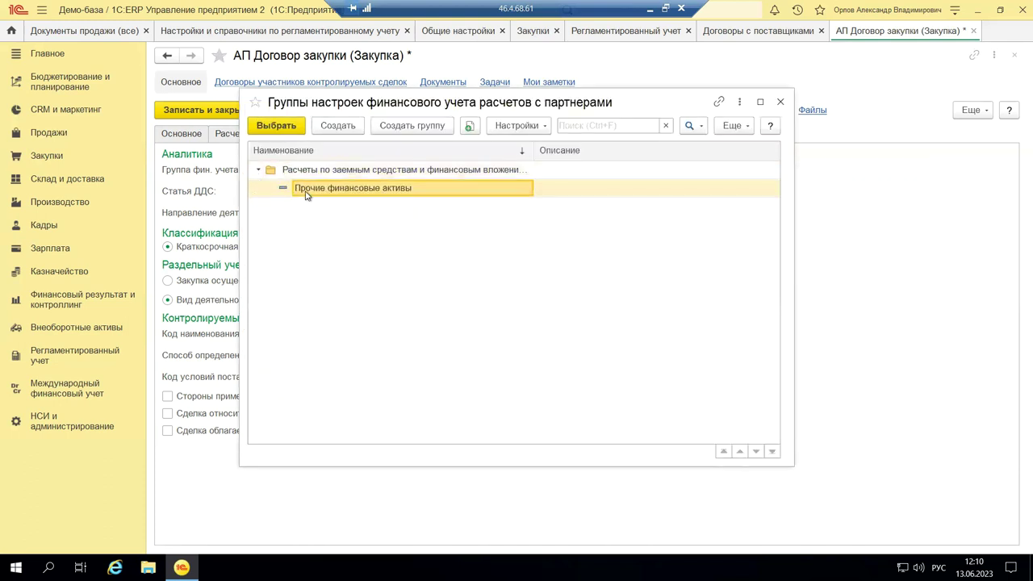
pyautogui.click(259, 170)
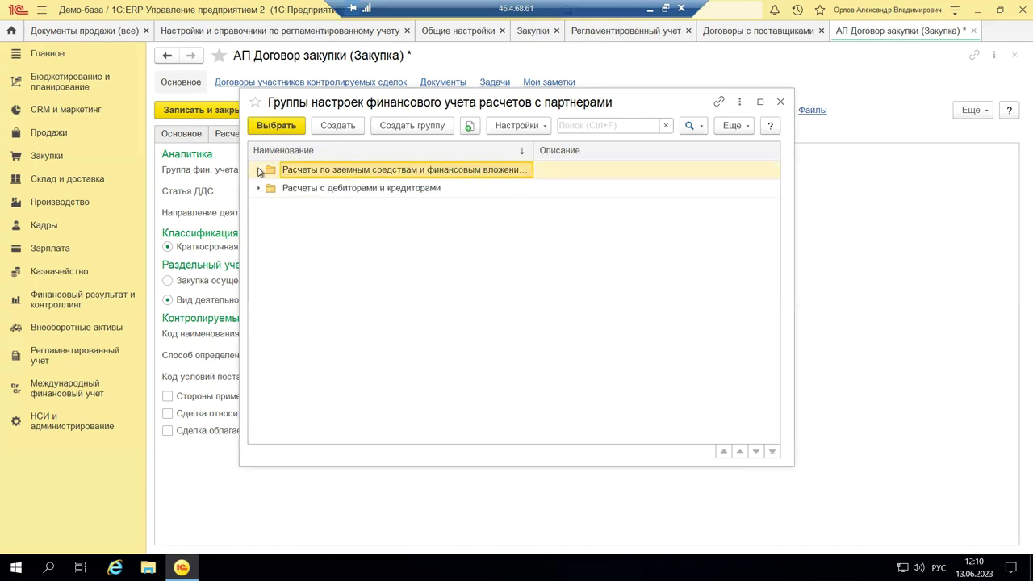
pyautogui.click(258, 170)
pyautogui.doubleClick(323, 191)
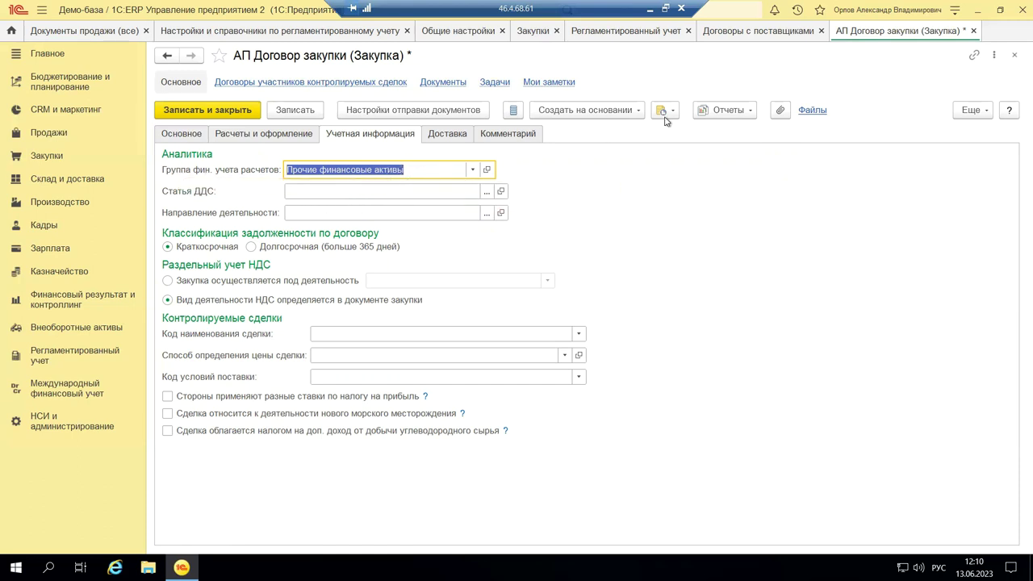
pyautogui.click(1015, 55)
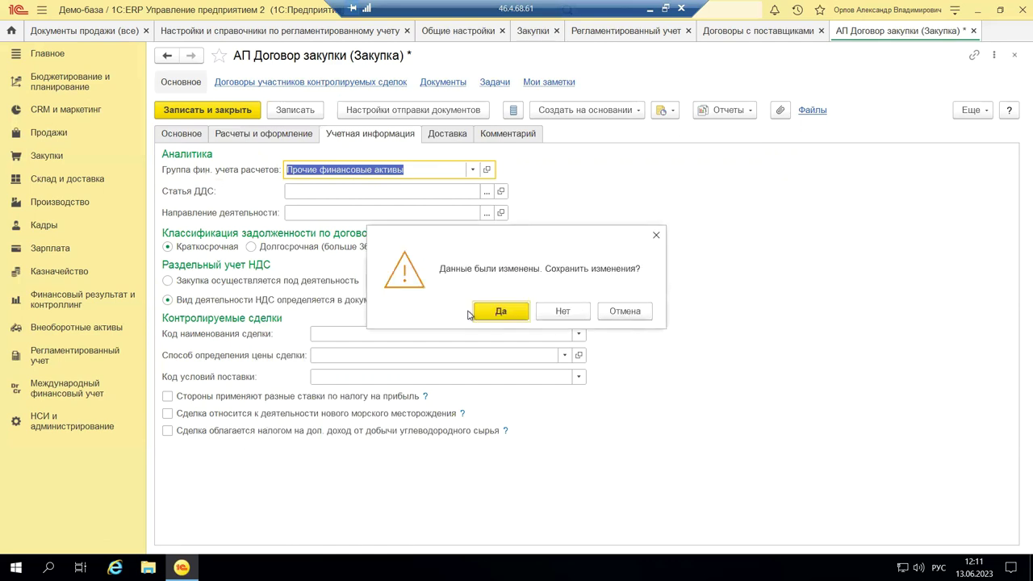
pyautogui.click(500, 311)
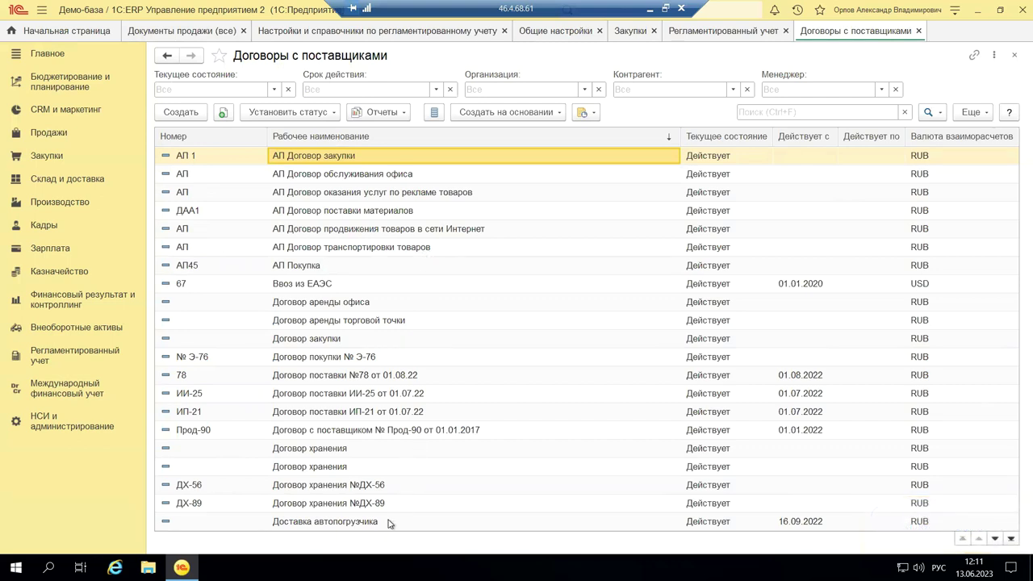
# Step: Open НСИ и администрирование, switch to the PowerPoint presentation to view slide 16 on Группы финансового учета, and return to 1C:ERP
pyautogui.click(62, 437)
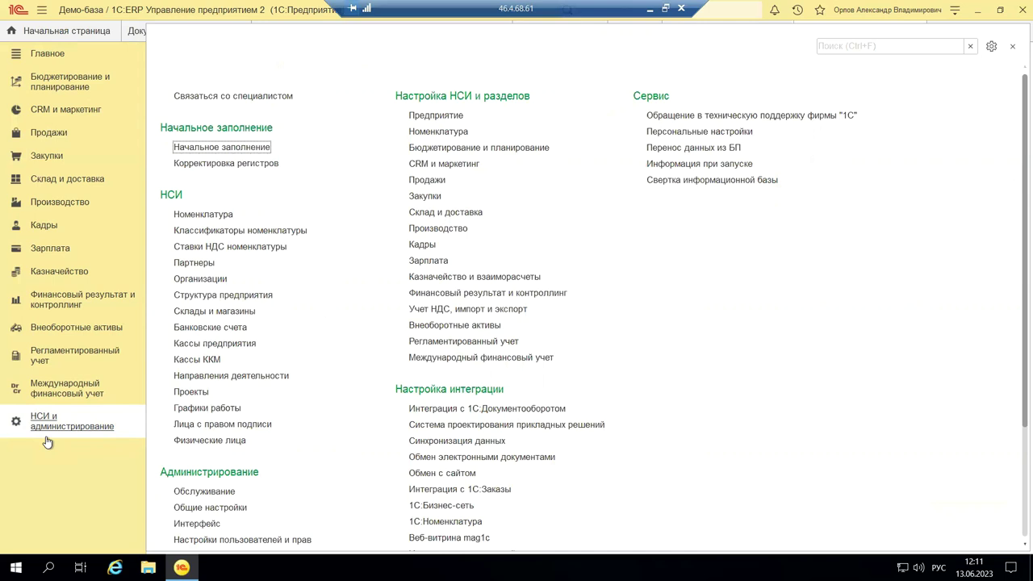
pyautogui.click(47, 446)
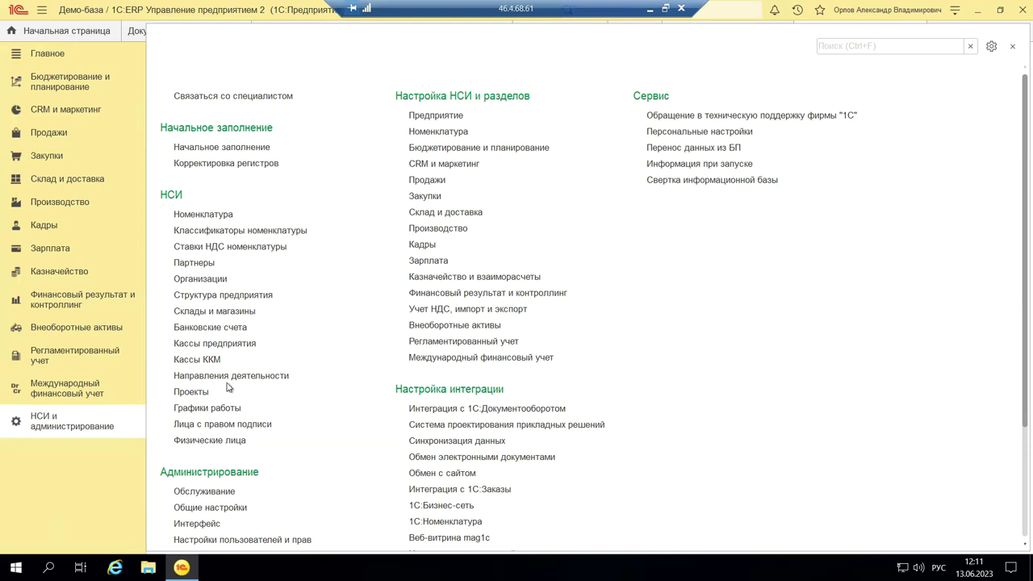
pyautogui.click(648, 9)
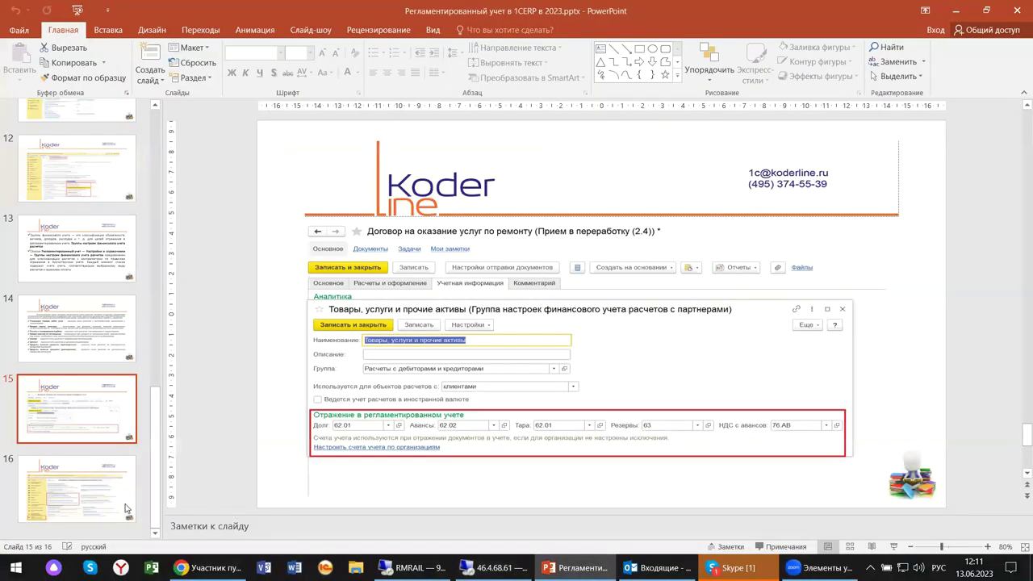
pyautogui.click(118, 506)
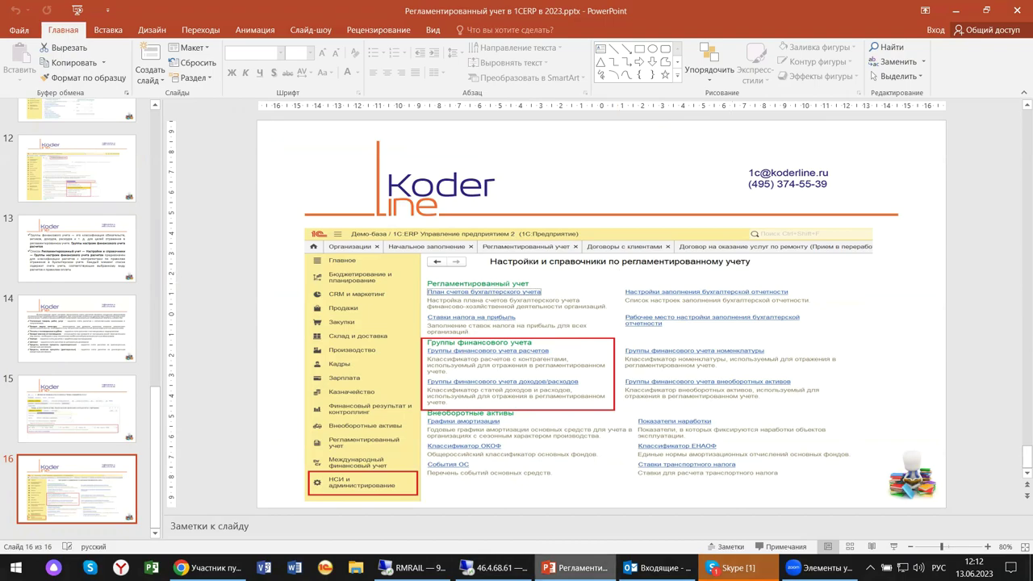
pyautogui.click(494, 567)
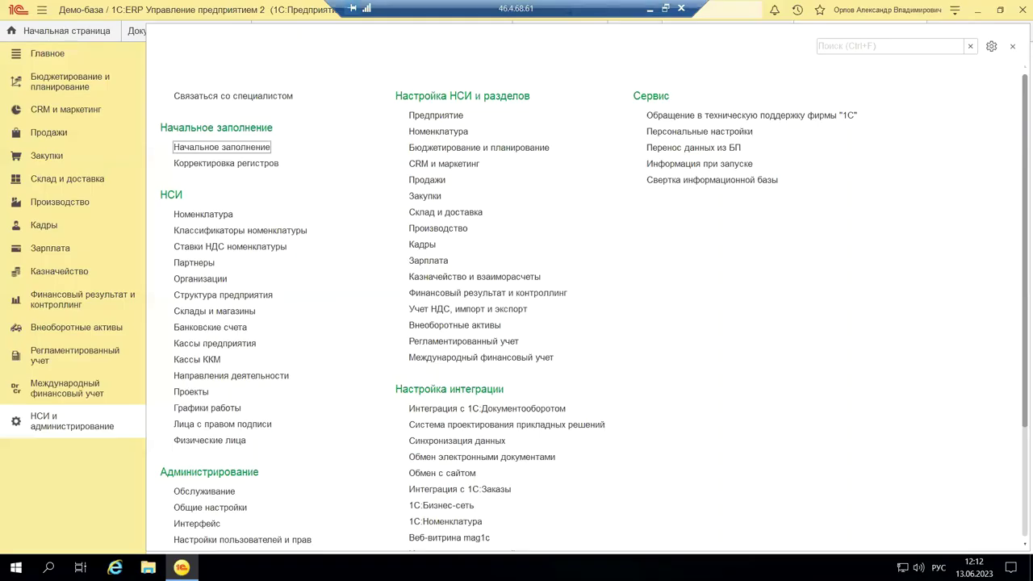
pyautogui.click(34, 426)
pyautogui.click(34, 426)
pyautogui.click(210, 147)
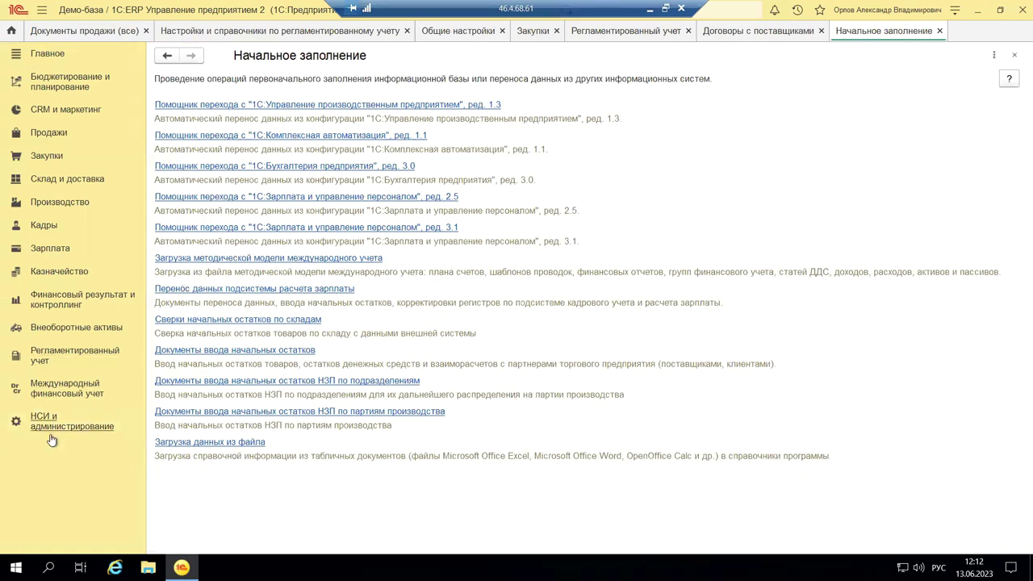
pyautogui.click(1014, 56)
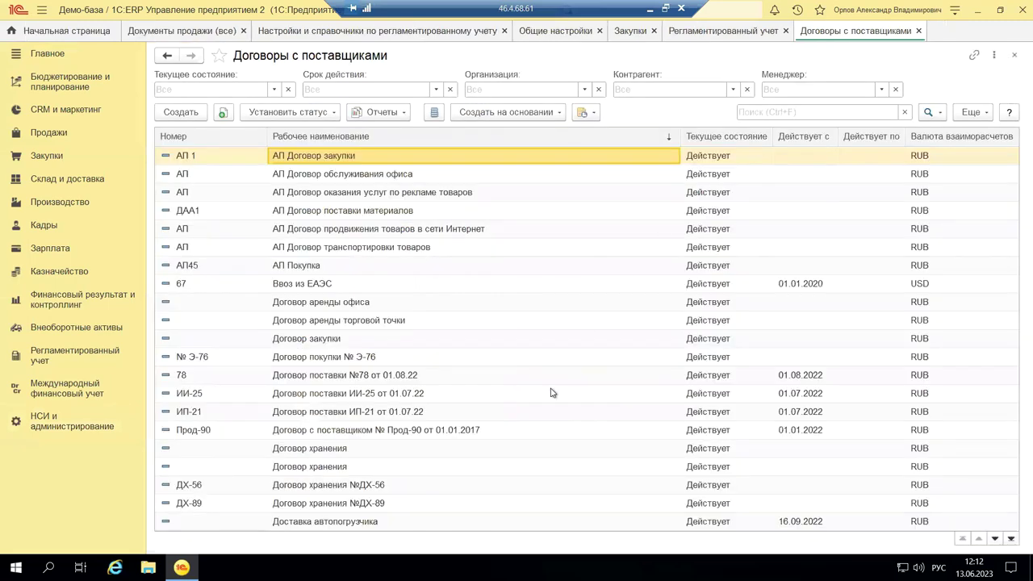
# Step: Switch from 1C:ERP back to the PowerPoint presentation to review the Настройки и справочники по регламентированному учету slide
pyautogui.click(52, 428)
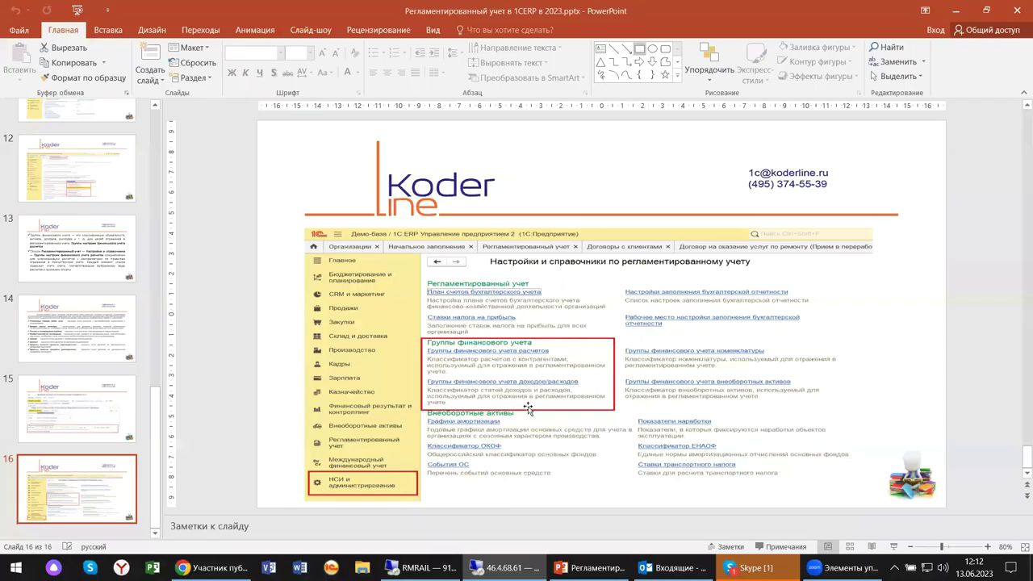
pyautogui.click(649, 8)
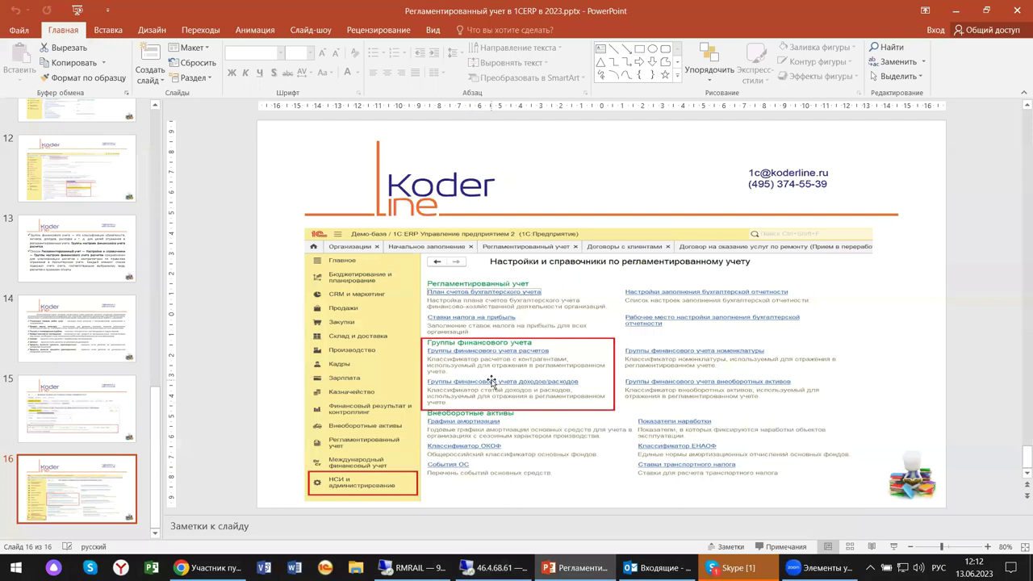